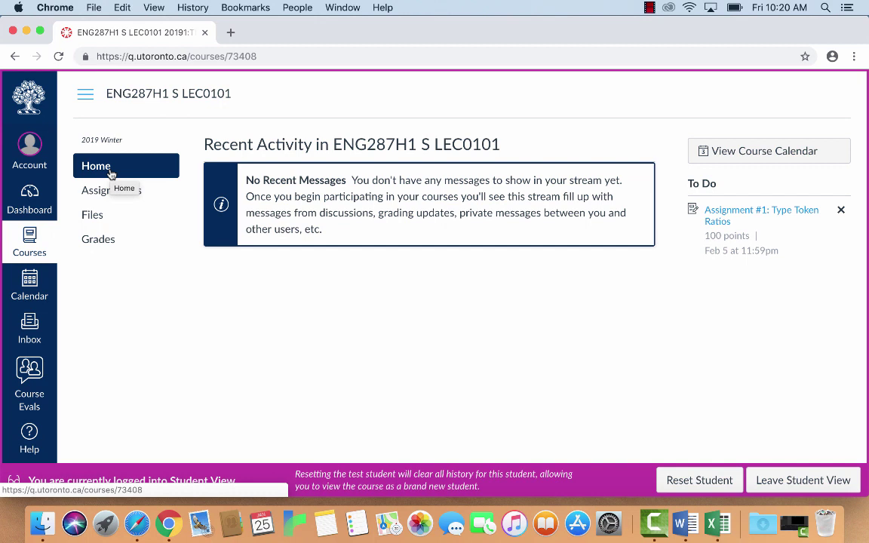
Open the course Files, go into Lecture Slides, and preview 0124 TTRs 2.pdf
{"action": "left_click", "coordinate": [93, 216]}
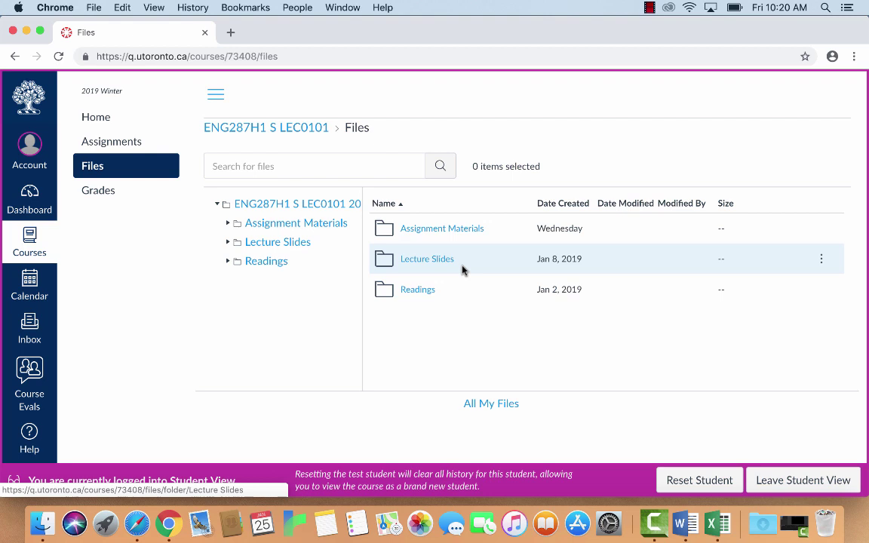
{"action": "left_click", "coordinate": [431, 260]}
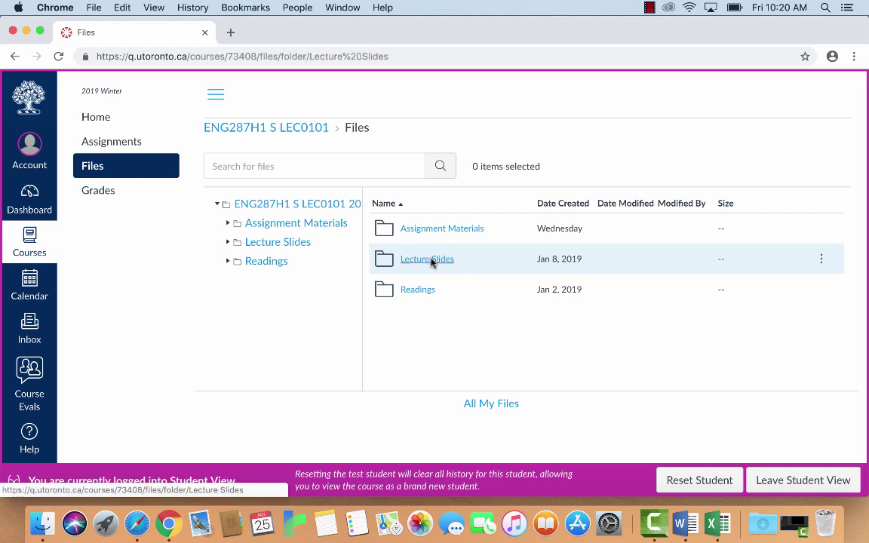
{"action": "left_click", "coordinate": [424, 382]}
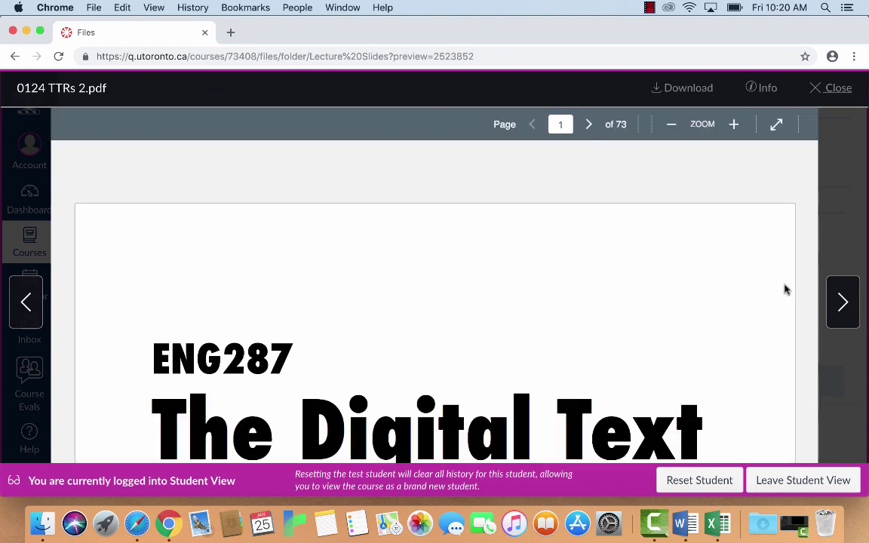
Move the PDF preview to page 63 of 73, the 'Get a Text to Analyze' slide
{"action": "scroll", "coordinate": [784, 290], "scroll_direction": "down", "scroll_amount": 10}
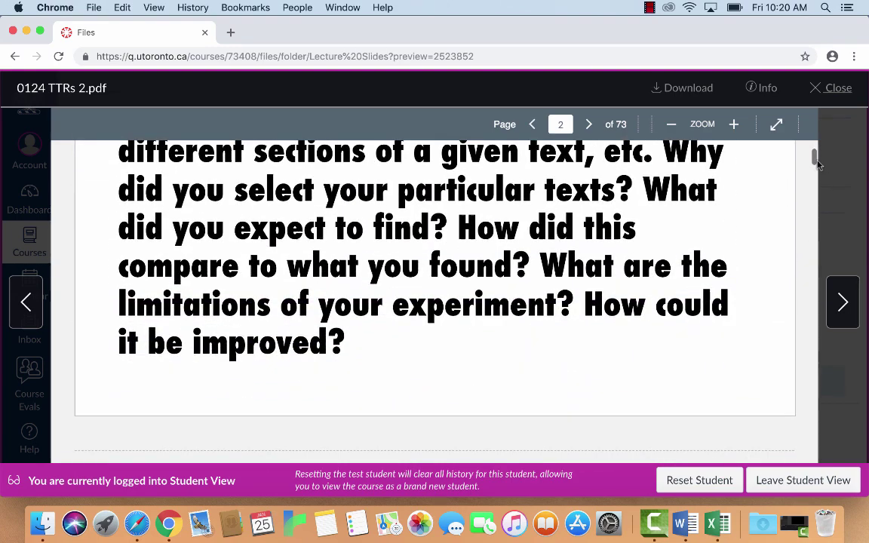
{"action": "left_click_drag", "start_coordinate": [813, 160], "coordinate": [810, 409]}
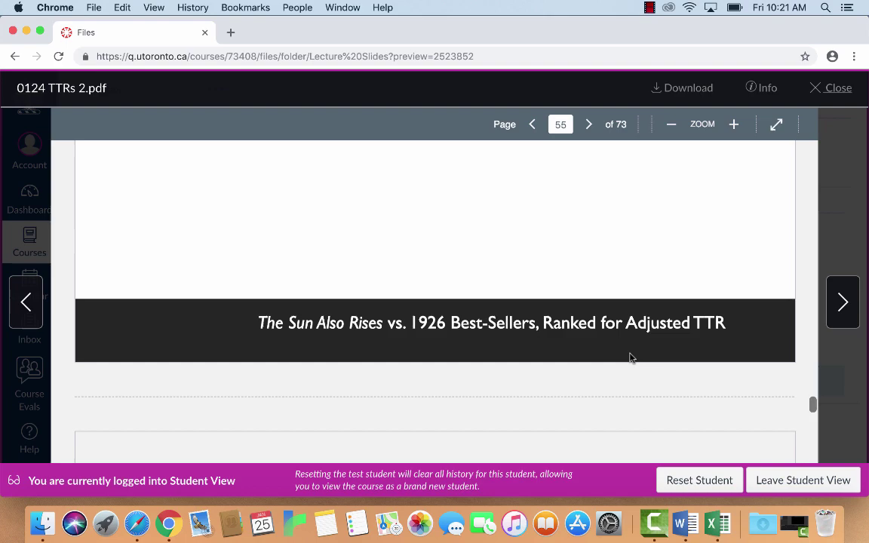
{"action": "scroll", "coordinate": [631, 357], "scroll_direction": "down", "scroll_amount": 5}
{"action": "scroll", "coordinate": [630, 357], "scroll_direction": "down", "scroll_amount": 15}
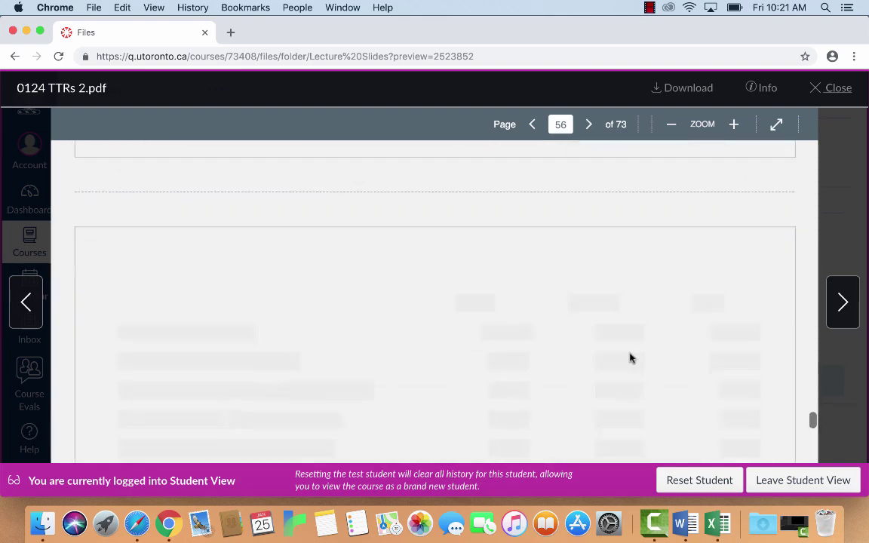
{"action": "scroll", "coordinate": [630, 357], "scroll_direction": "down", "scroll_amount": 15}
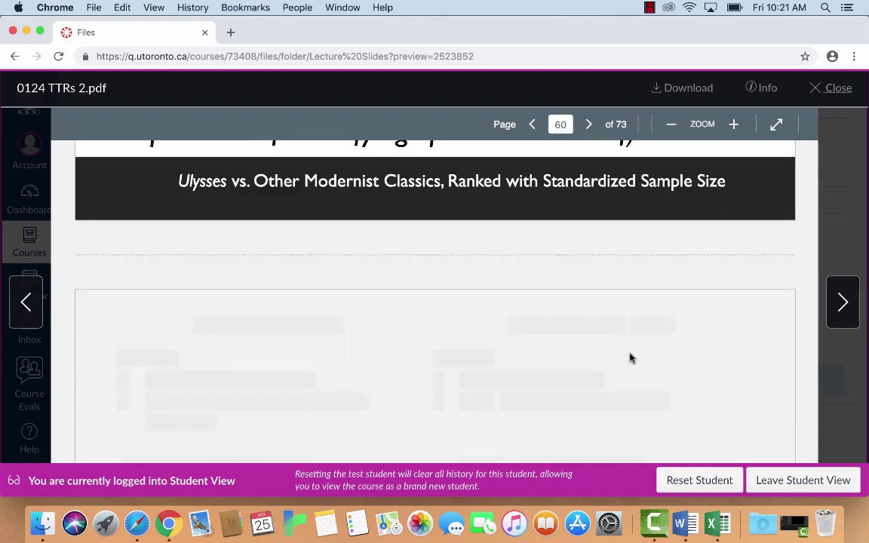
{"action": "scroll", "coordinate": [630, 357], "scroll_direction": "down", "scroll_amount": 15}
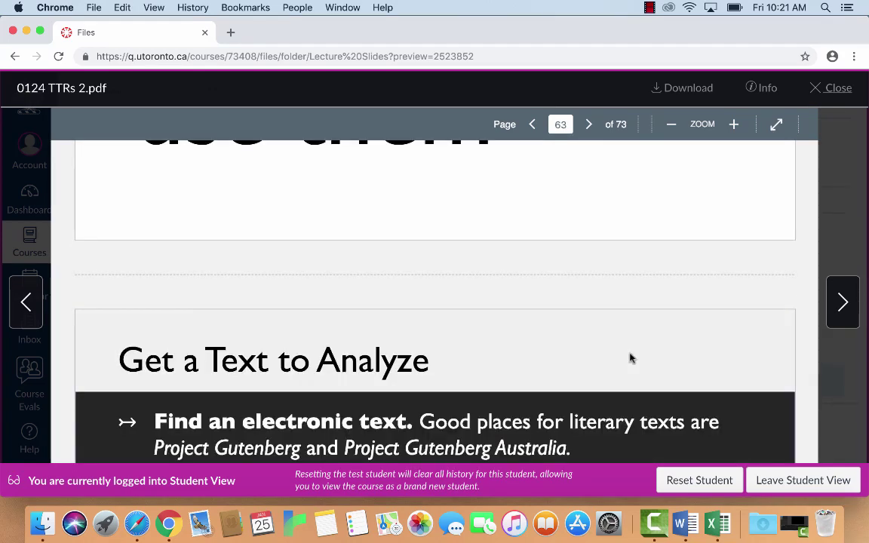
{"action": "scroll", "coordinate": [631, 358], "scroll_direction": "down", "scroll_amount": 5}
{"action": "scroll", "coordinate": [631, 357], "scroll_direction": "down", "scroll_amount": 5}
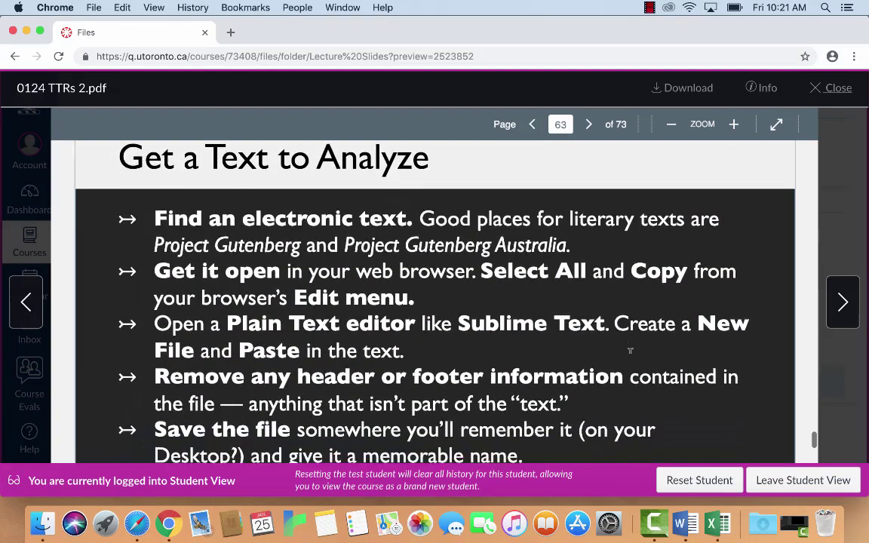
{"action": "scroll", "coordinate": [630, 357], "scroll_direction": "up", "scroll_amount": 1}
{"action": "scroll", "coordinate": [630, 357], "scroll_direction": "up", "scroll_amount": 1}
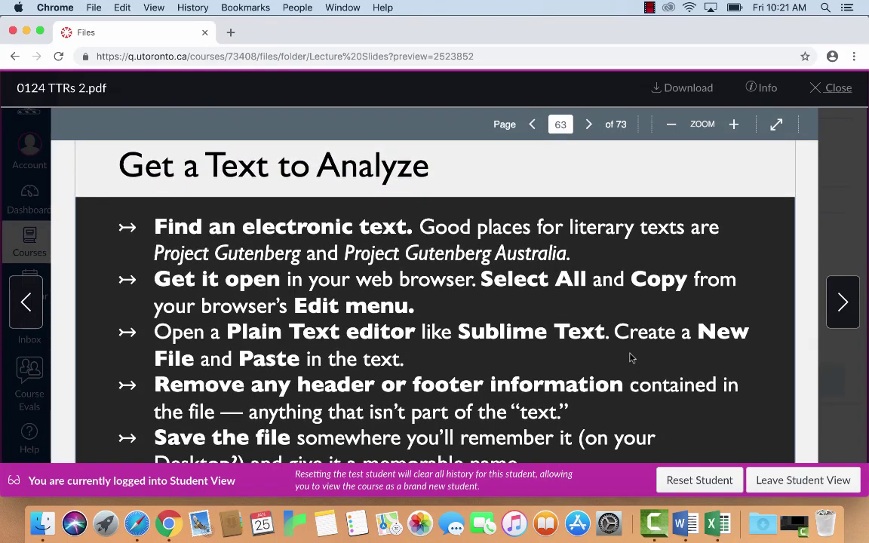
{"action": "scroll", "coordinate": [630, 358], "scroll_direction": "down", "scroll_amount": 2}
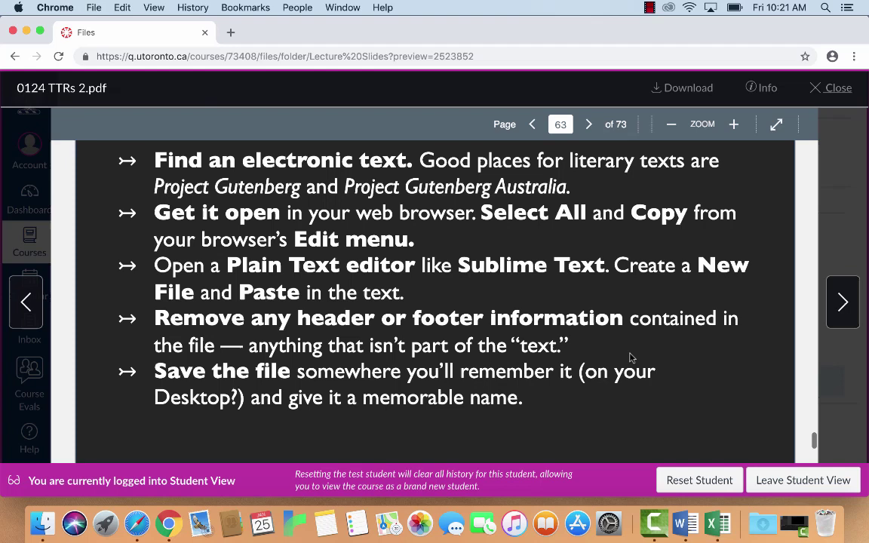
{"action": "scroll", "coordinate": [630, 358], "scroll_direction": "up", "scroll_amount": 1}
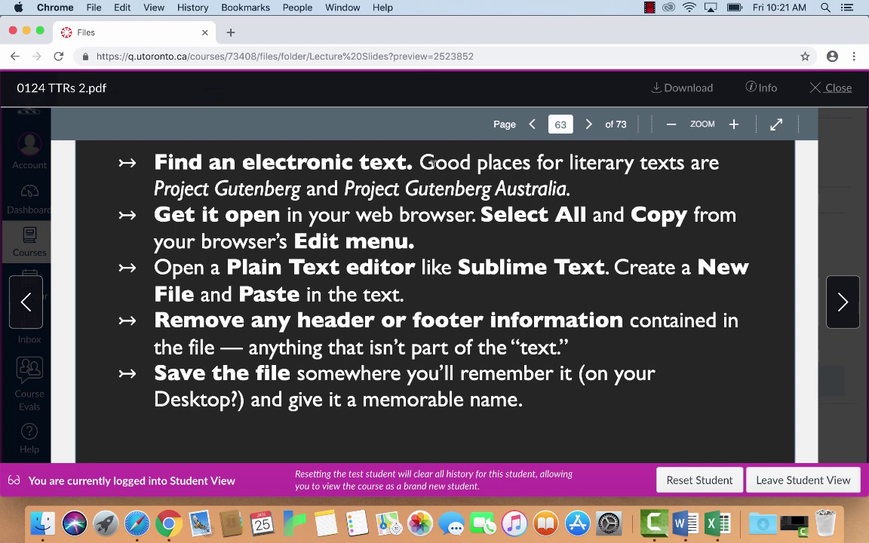
Go to adamhammond.com in a new browser tab
{"action": "key", "text": "super+t"}
{"action": "type", "text": "adam"}
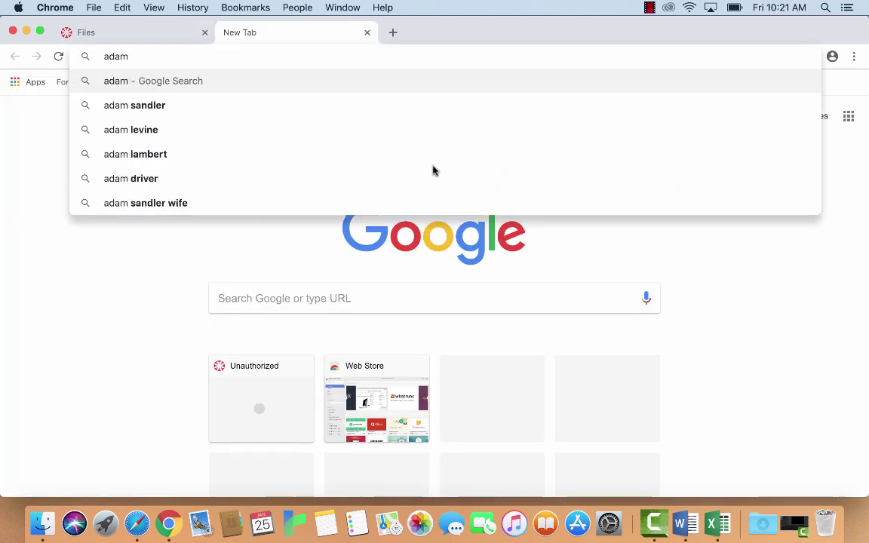
{"action": "type", "text": "hammond.com"}
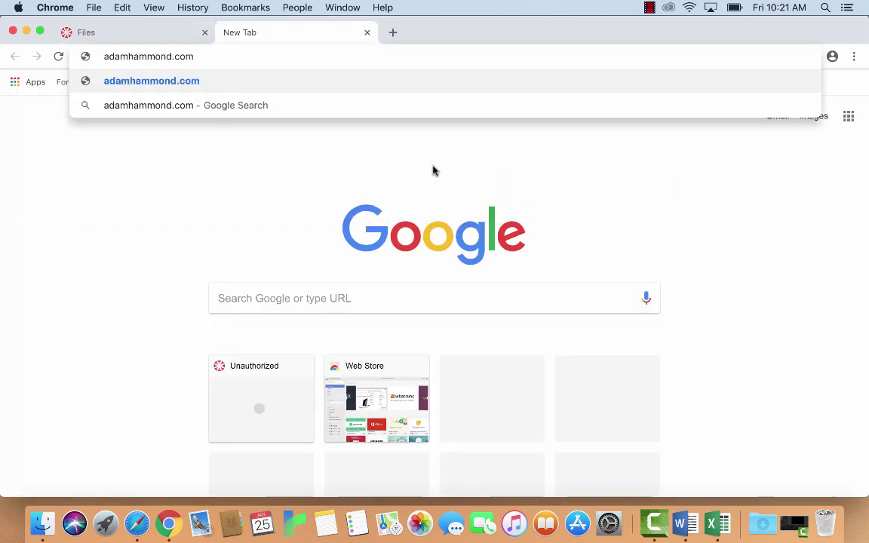
{"action": "key", "text": "Return"}
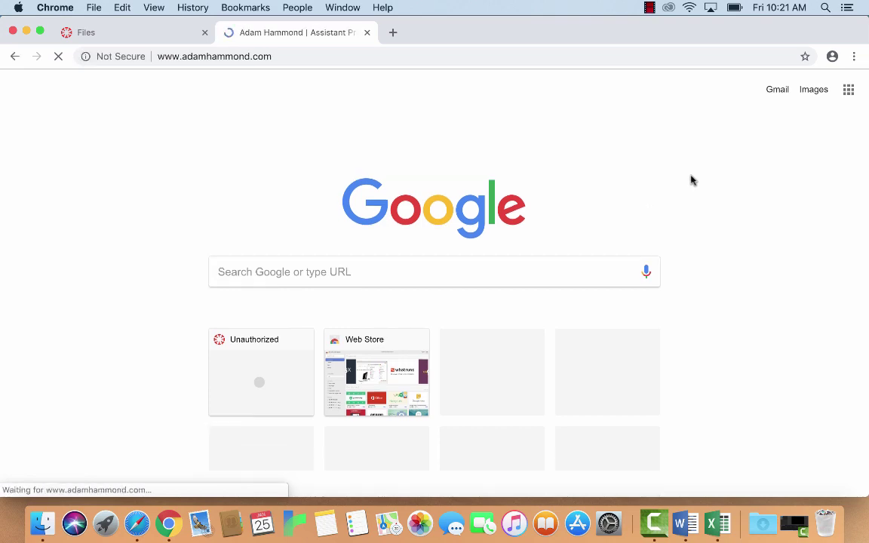
Open the ENG 287: The Digital Text course page and find the January 22 tool links
{"action": "mouse_move", "coordinate": [581, 204]}
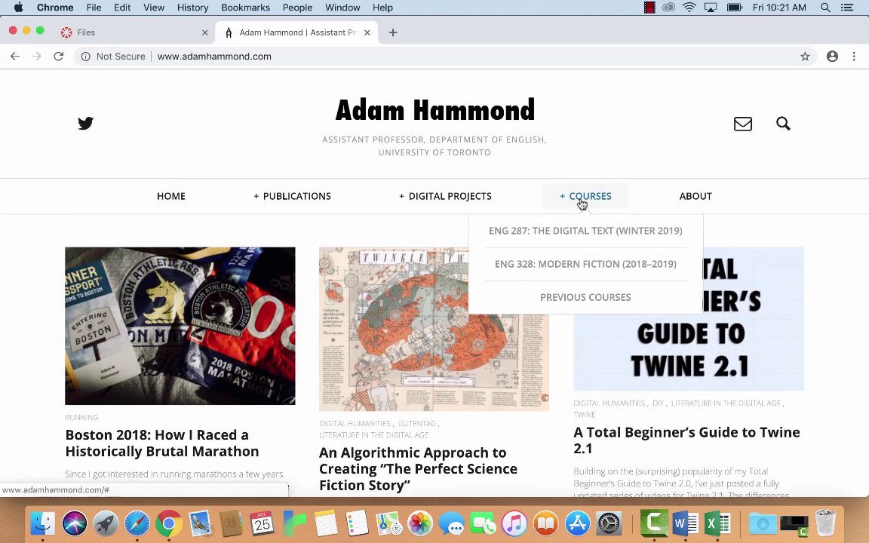
{"action": "left_click", "coordinate": [581, 231]}
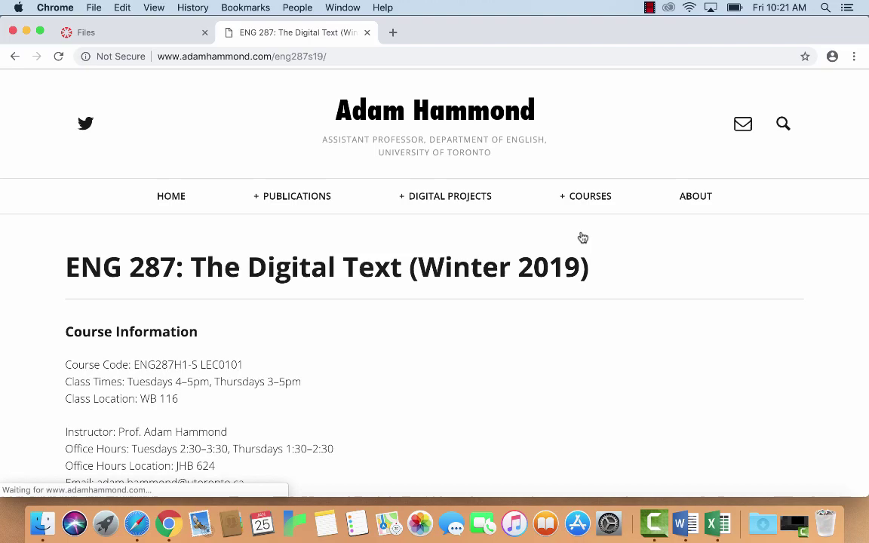
{"action": "scroll", "coordinate": [460, 393], "scroll_direction": "down", "scroll_amount": 15}
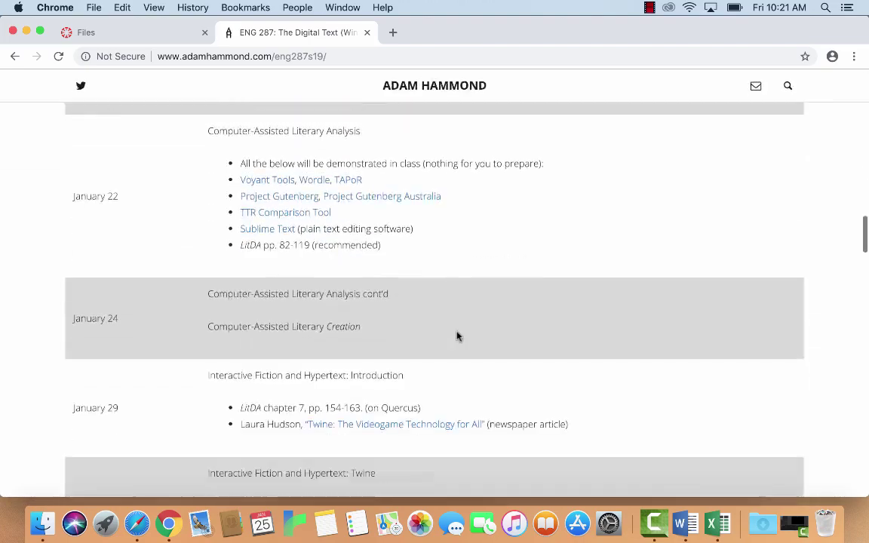
{"action": "scroll", "coordinate": [456, 336], "scroll_direction": "down", "scroll_amount": 10}
{"action": "scroll", "coordinate": [457, 336], "scroll_direction": "up", "scroll_amount": 1}
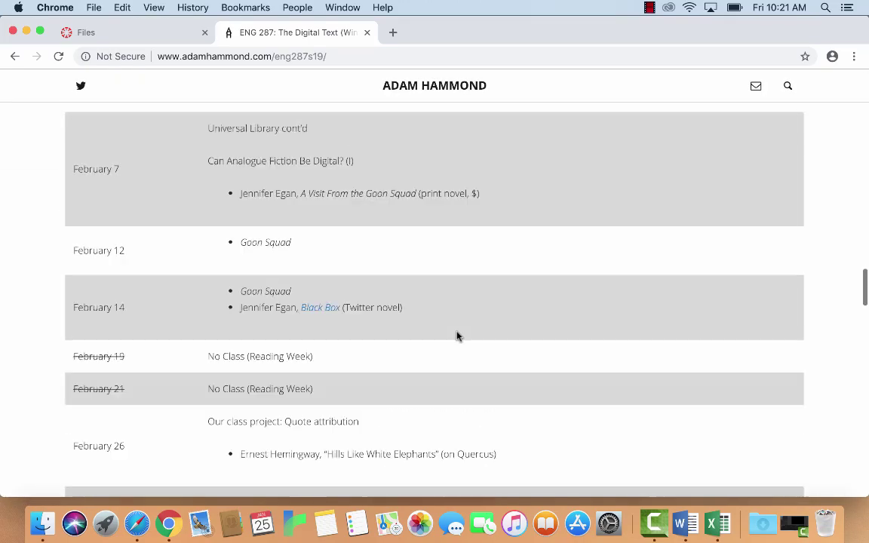
{"action": "scroll", "coordinate": [457, 336], "scroll_direction": "up", "scroll_amount": 10}
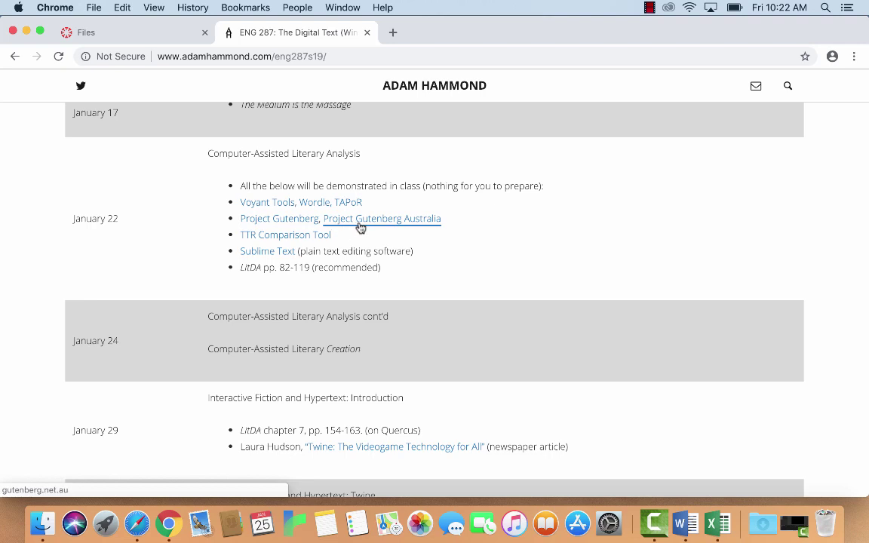
In a new tab, Google 'virginia woolf night and day full text' and look over the results
{"action": "key", "text": "super+t"}
{"action": "type", "text": "v"}
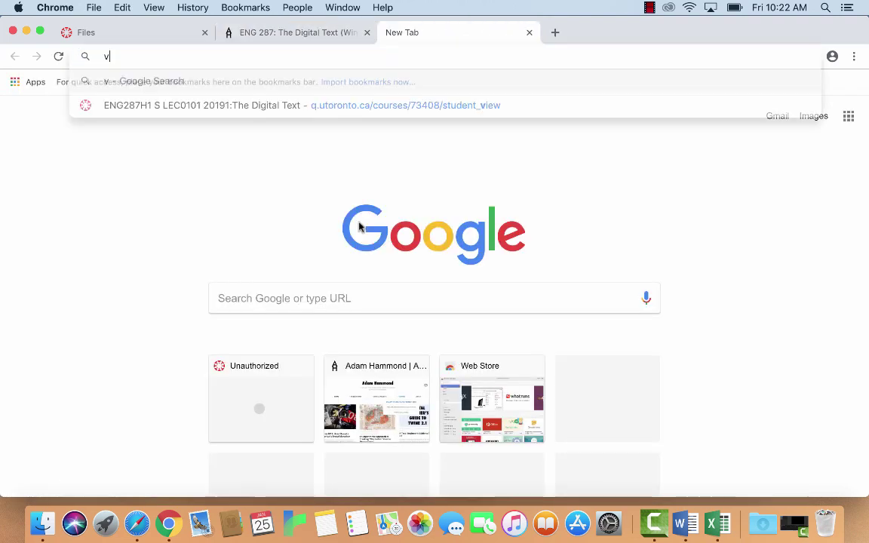
{"action": "type", "text": "irginia woo"}
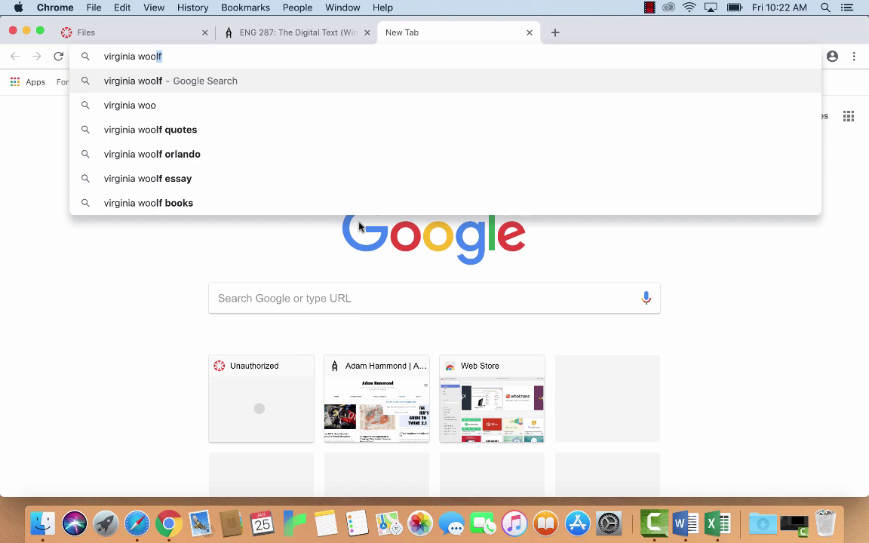
{"action": "type", "text": "lf night and day"}
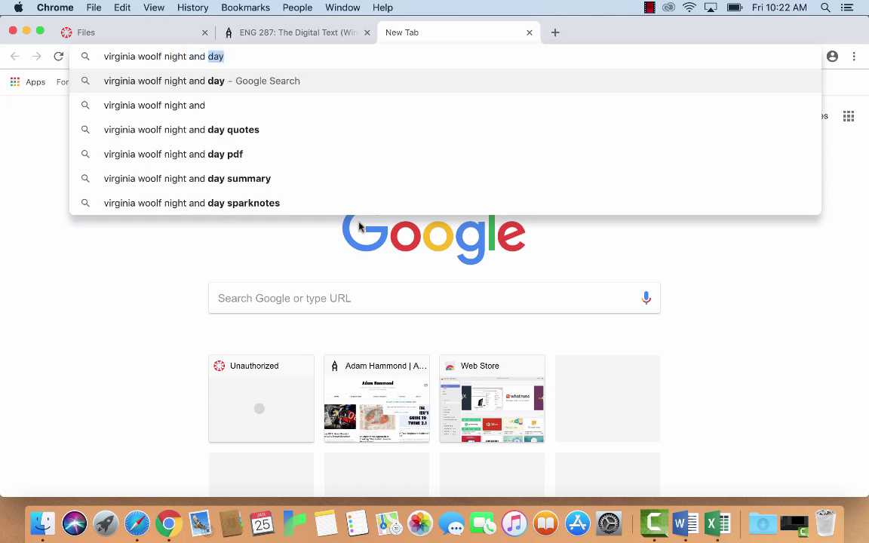
{"action": "type", "text": " full text"}
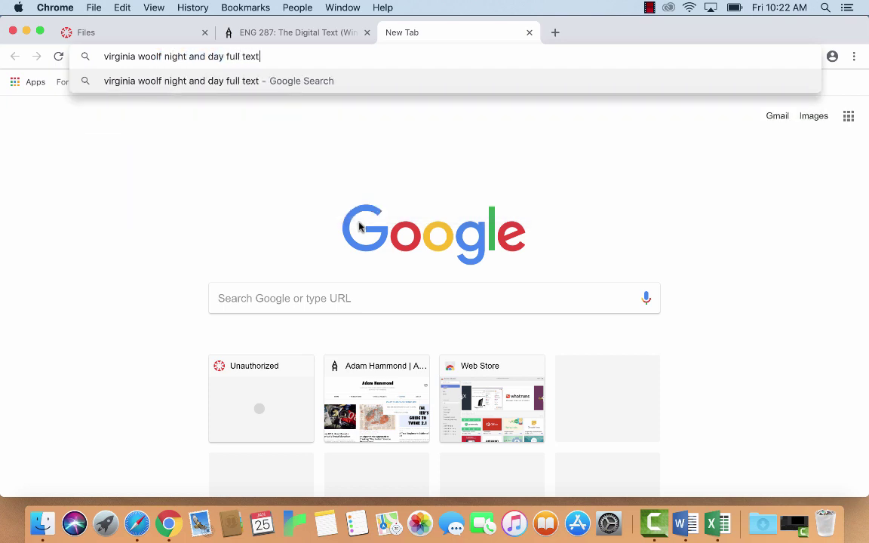
{"action": "key", "text": "Return"}
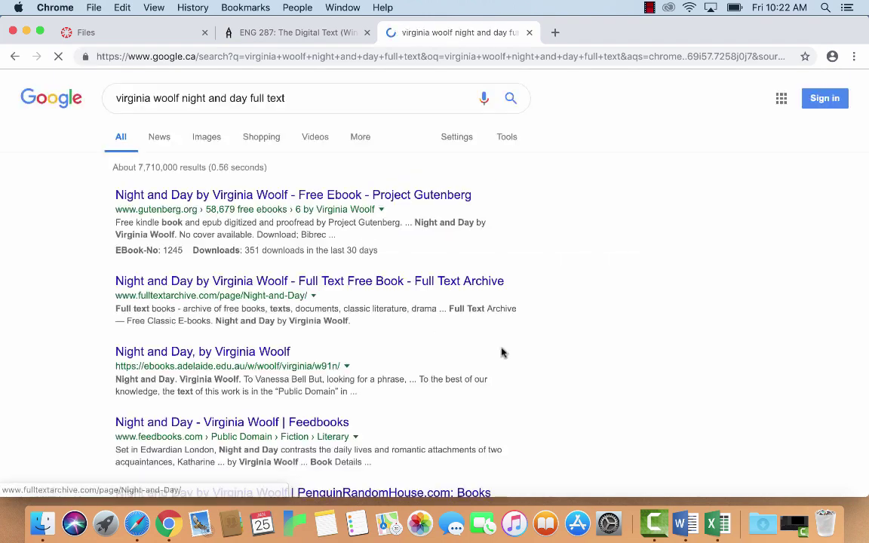
{"action": "scroll", "coordinate": [640, 336], "scroll_direction": "down", "scroll_amount": 2}
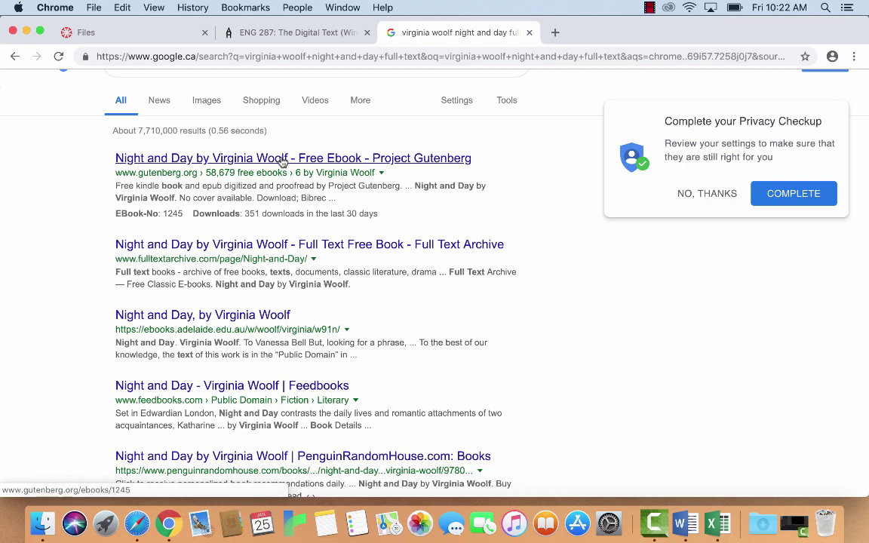
Open the University of Adelaide Night and Day ebook and browse its page
{"action": "left_click", "coordinate": [248, 316]}
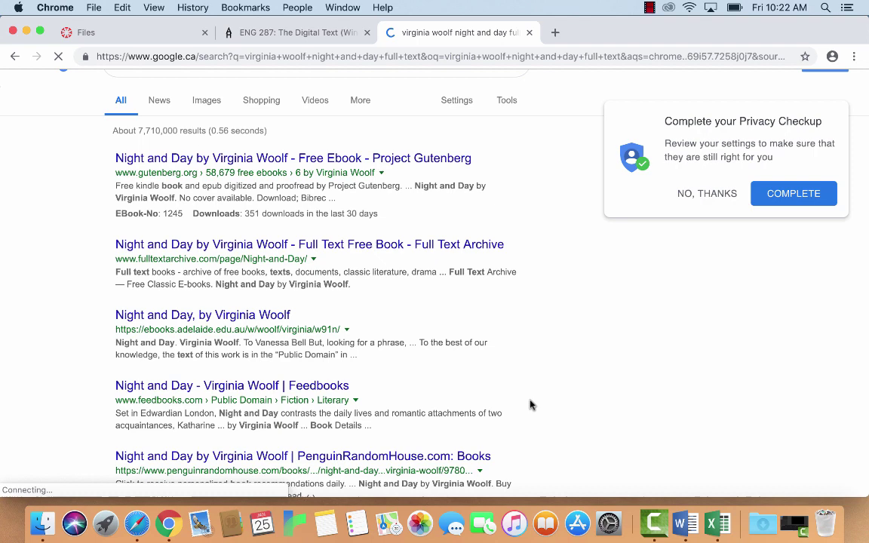
{"action": "scroll", "coordinate": [530, 405], "scroll_direction": "down", "scroll_amount": 10}
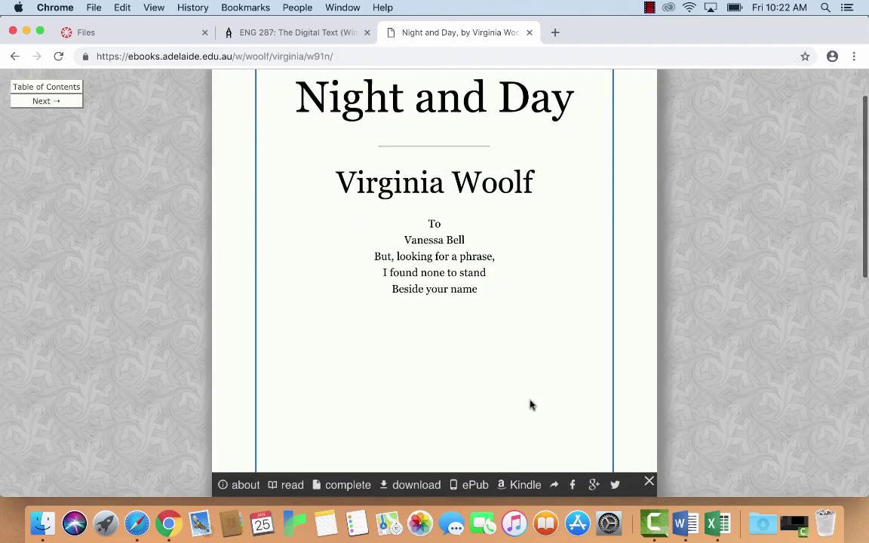
{"action": "scroll", "coordinate": [530, 405], "scroll_direction": "up", "scroll_amount": 10}
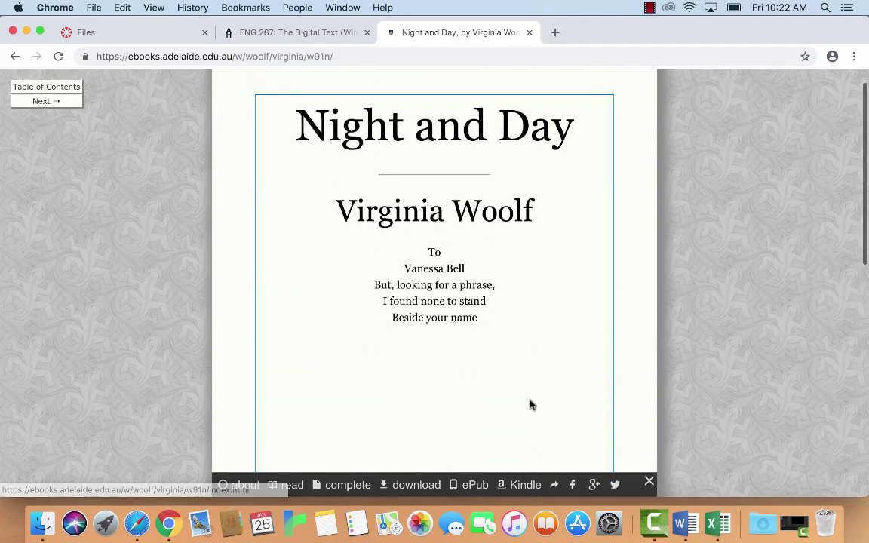
{"action": "scroll", "coordinate": [531, 405], "scroll_direction": "down", "scroll_amount": 3}
{"action": "scroll", "coordinate": [530, 405], "scroll_direction": "down", "scroll_amount": 5}
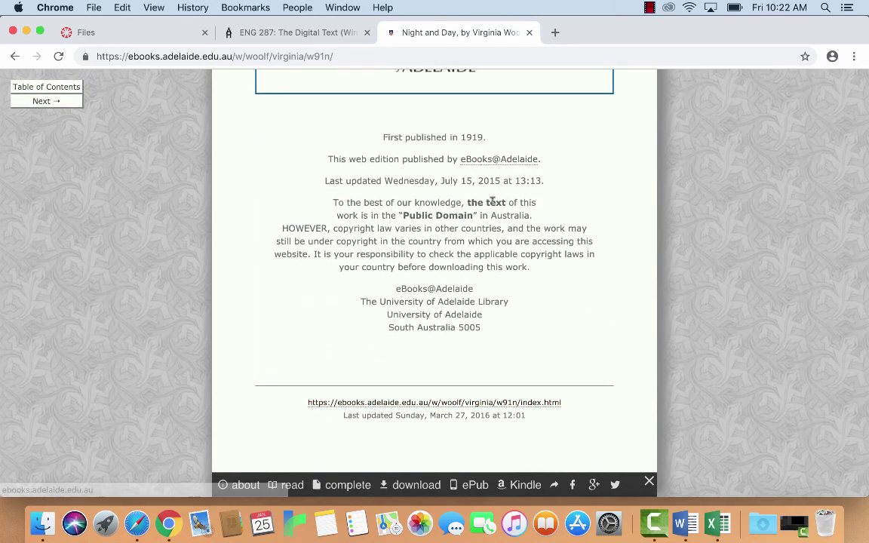
{"action": "scroll", "coordinate": [479, 236], "scroll_direction": "up", "scroll_amount": 10}
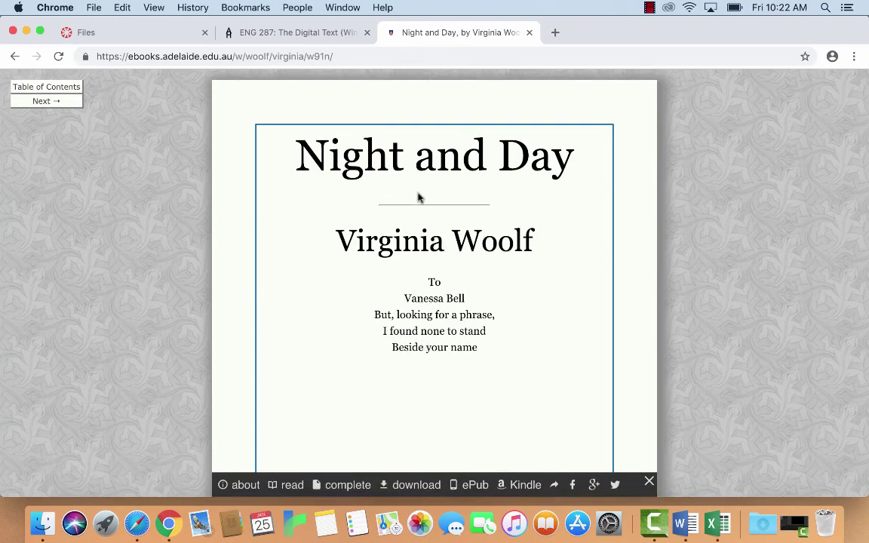
{"action": "scroll", "coordinate": [426, 277], "scroll_direction": "down", "scroll_amount": 4}
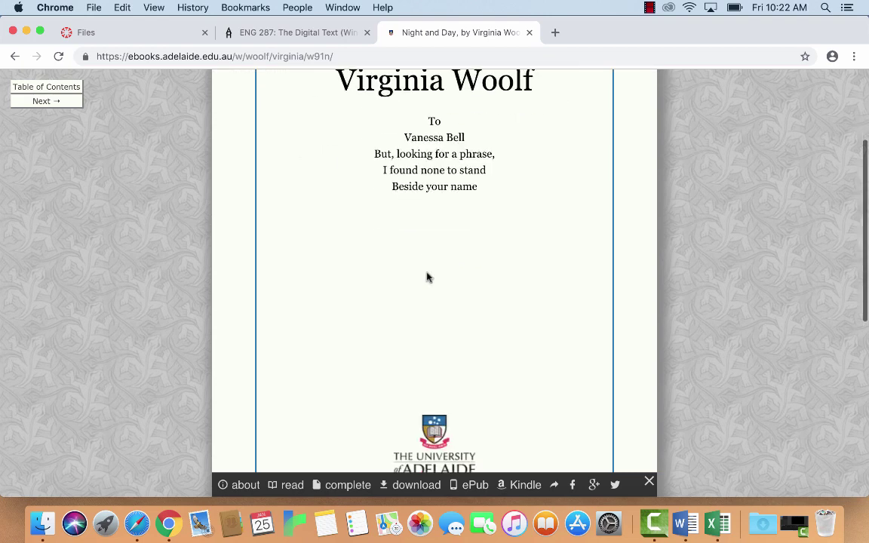
Load the complete single-page edition and scroll through the whole novel
{"action": "left_click", "coordinate": [345, 489]}
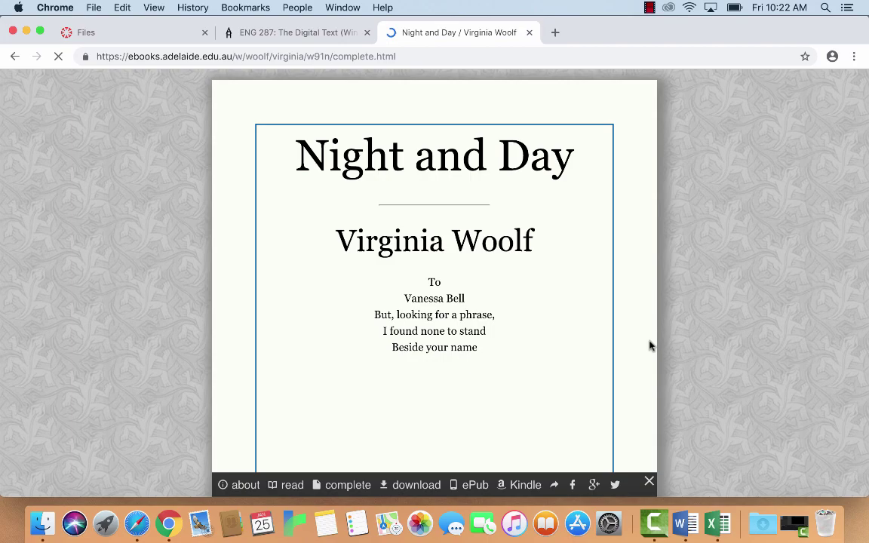
{"action": "scroll", "coordinate": [650, 345], "scroll_direction": "down", "scroll_amount": 15}
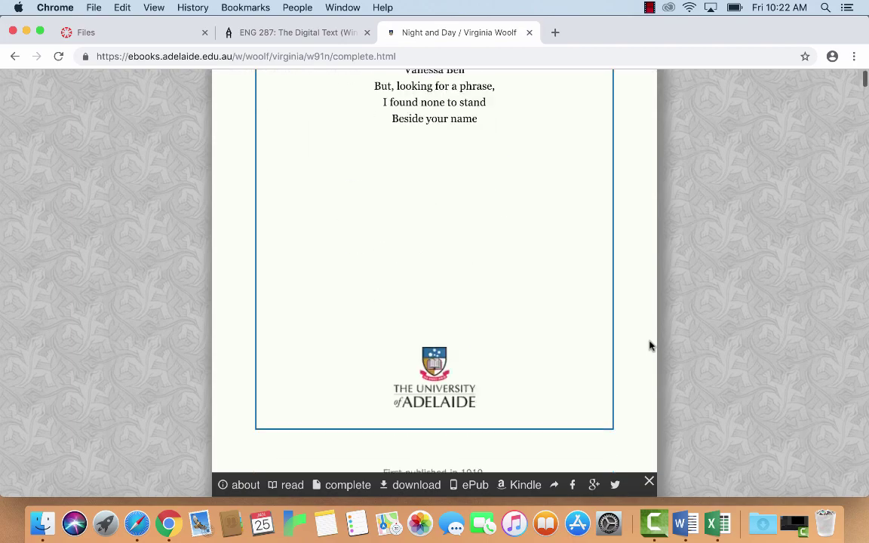
{"action": "scroll", "coordinate": [650, 345], "scroll_direction": "down", "scroll_amount": 15}
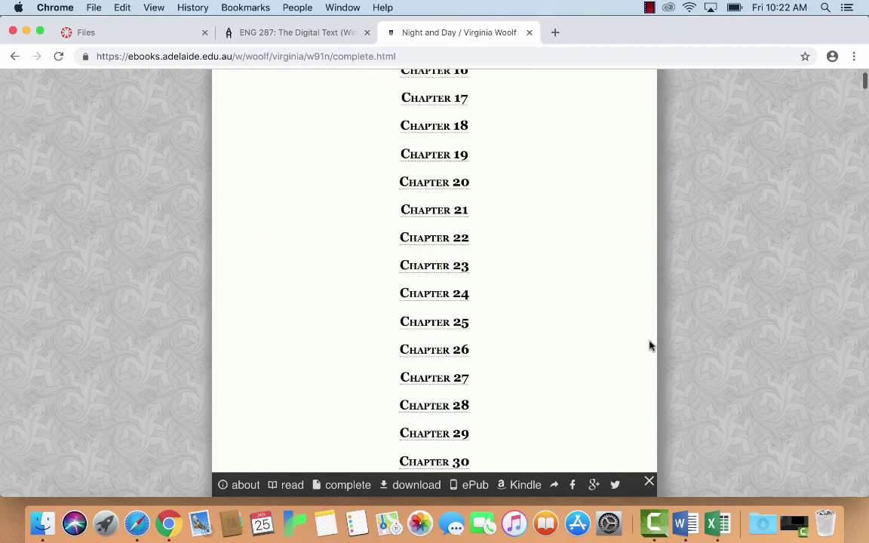
{"action": "scroll", "coordinate": [650, 345], "scroll_direction": "up", "scroll_amount": 8}
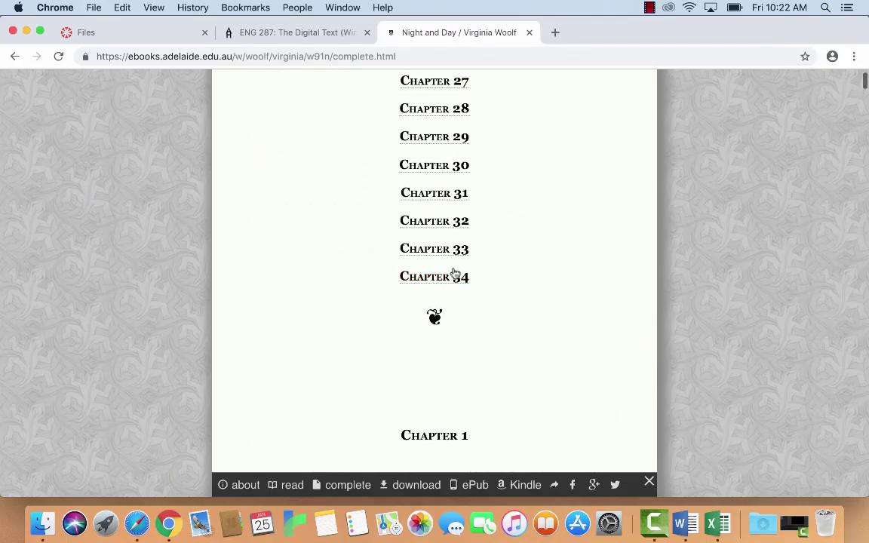
{"action": "scroll", "coordinate": [537, 296], "scroll_direction": "down", "scroll_amount": 10}
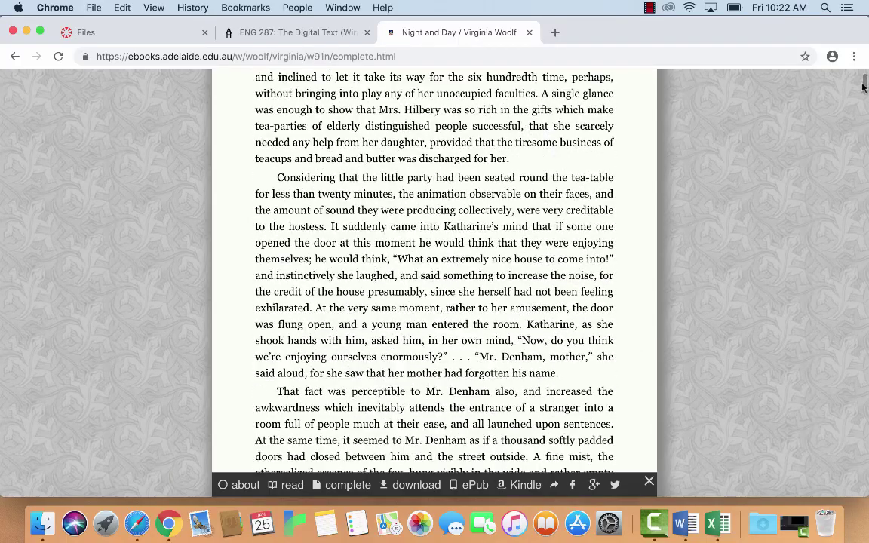
{"action": "left_click_drag", "start_coordinate": [865, 81], "coordinate": [800, 47]}
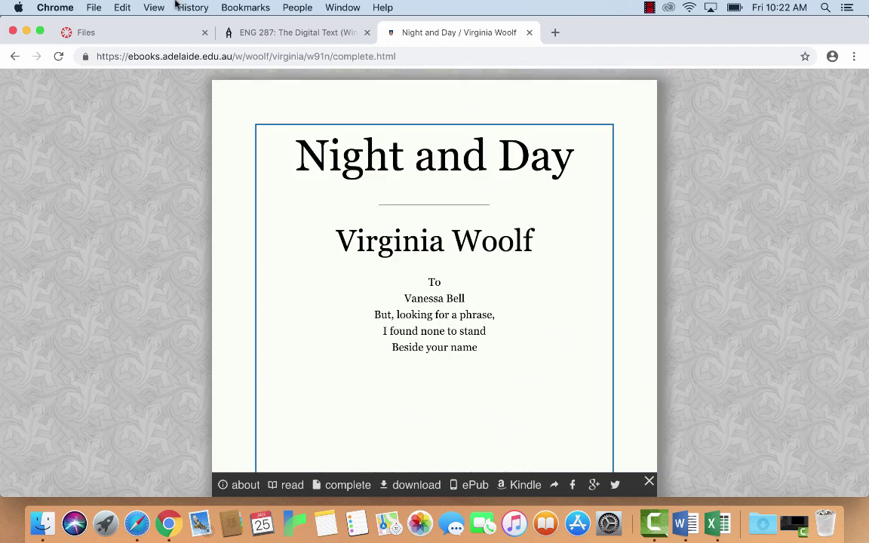
Check the lecture slide's instructions, then return to the Night and Day ebook tab
{"action": "left_click", "coordinate": [122, 7]}
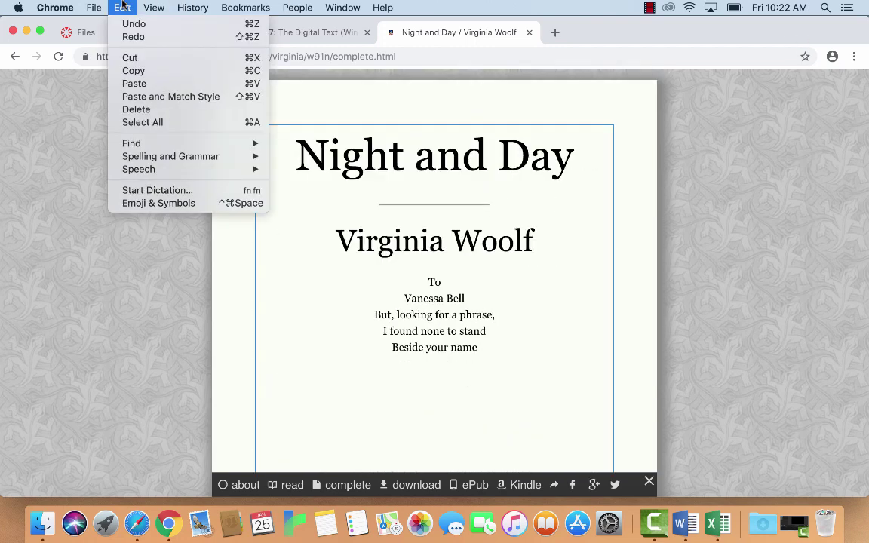
{"action": "left_click", "coordinate": [122, 6]}
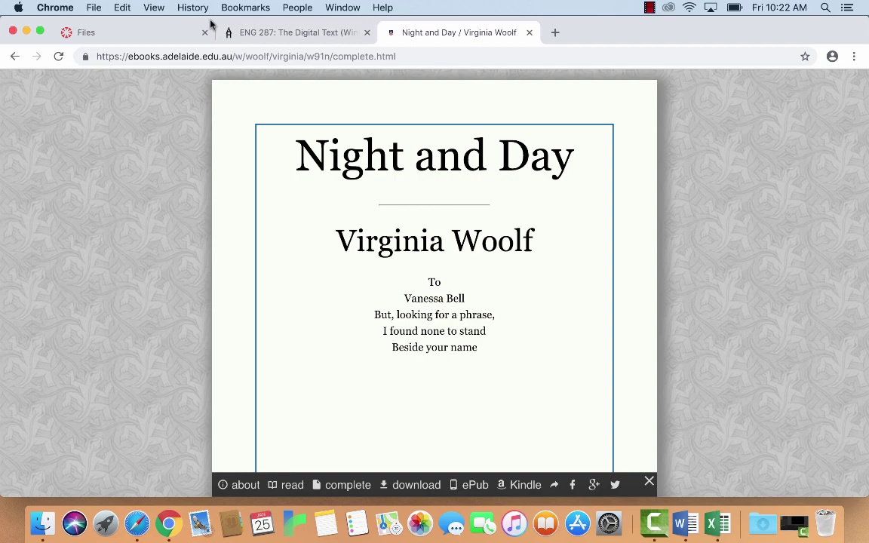
{"action": "left_click", "coordinate": [152, 38]}
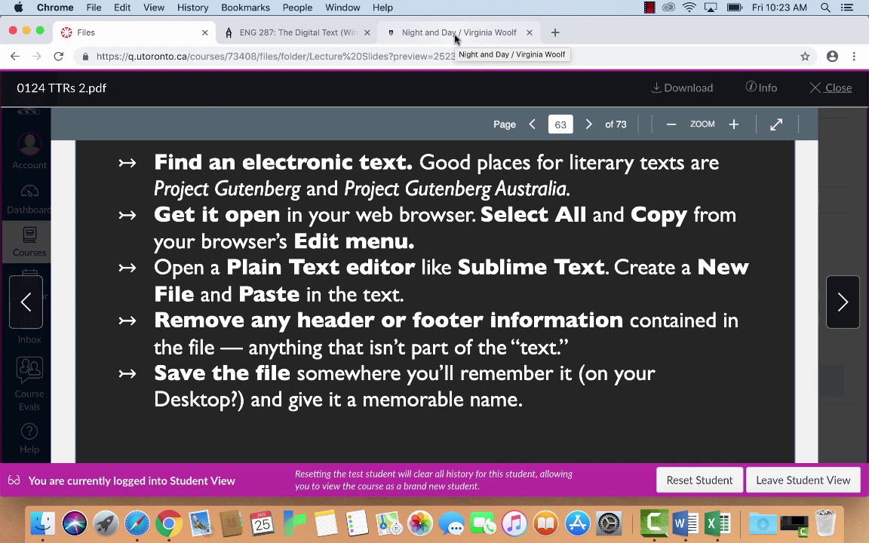
{"action": "left_click", "coordinate": [56, 8]}
{"action": "left_click", "coordinate": [167, 20]}
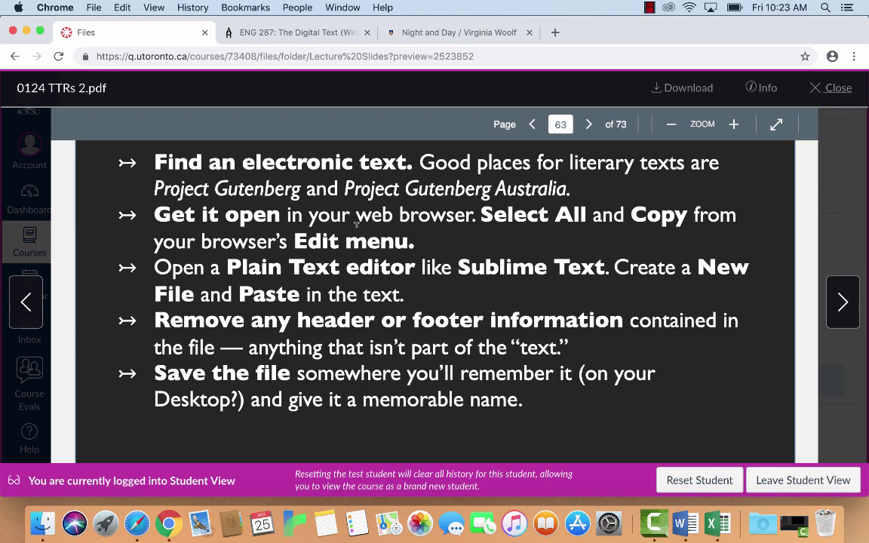
{"action": "left_click", "coordinate": [408, 31]}
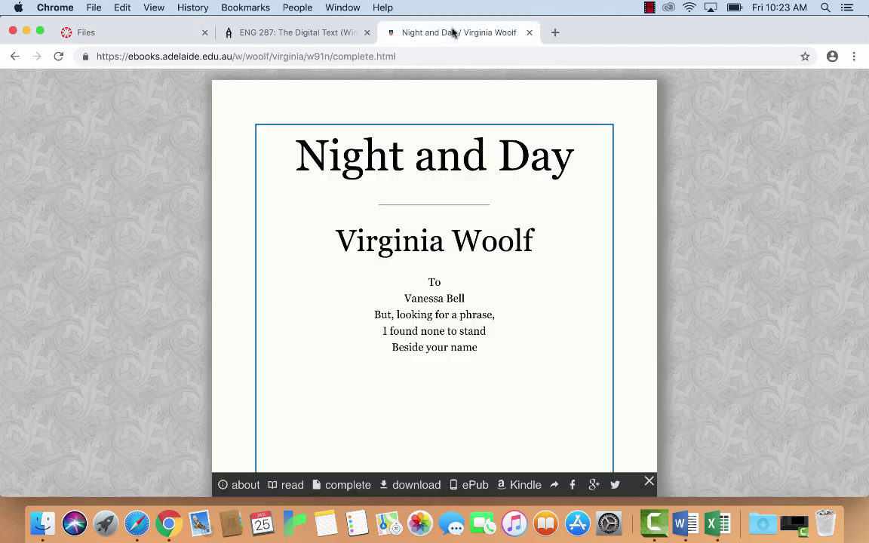
Select all of the novel's text and copy it, then revisit the slides and course tabs
{"action": "left_click", "coordinate": [119, 7]}
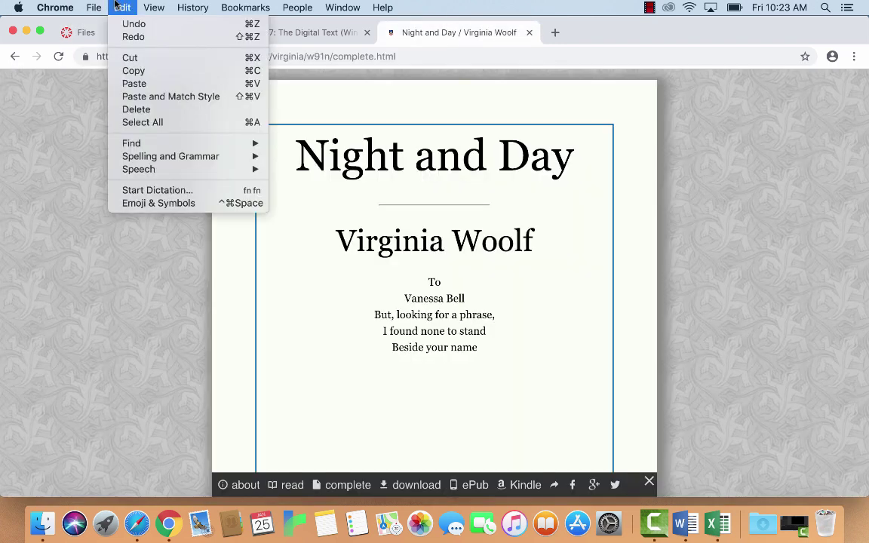
{"action": "left_click", "coordinate": [141, 122]}
{"action": "left_click", "coordinate": [96, 7]}
{"action": "mouse_move", "coordinate": [121, 7]}
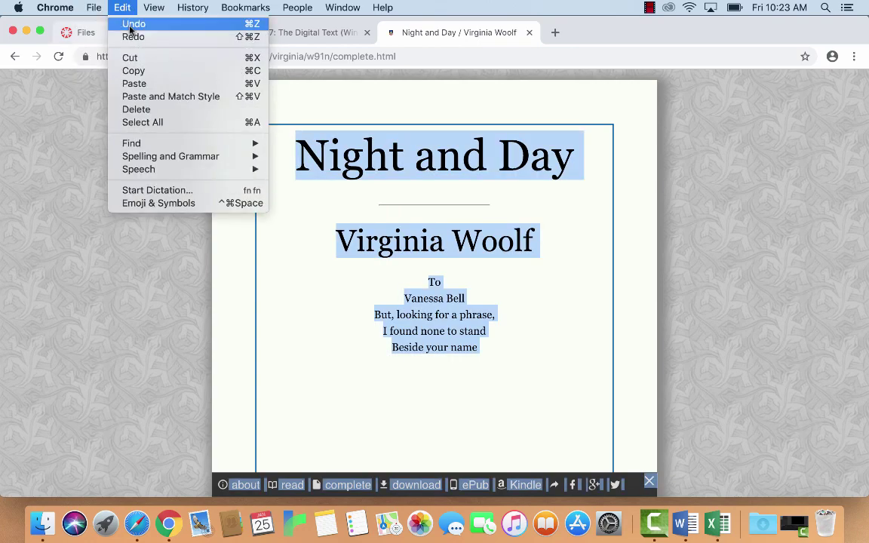
{"action": "left_click", "coordinate": [137, 76]}
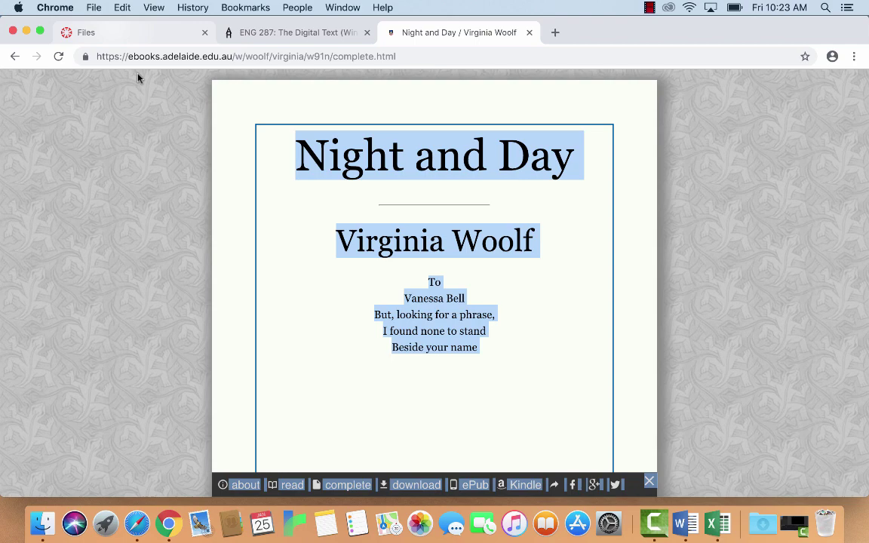
{"action": "left_click", "coordinate": [117, 30]}
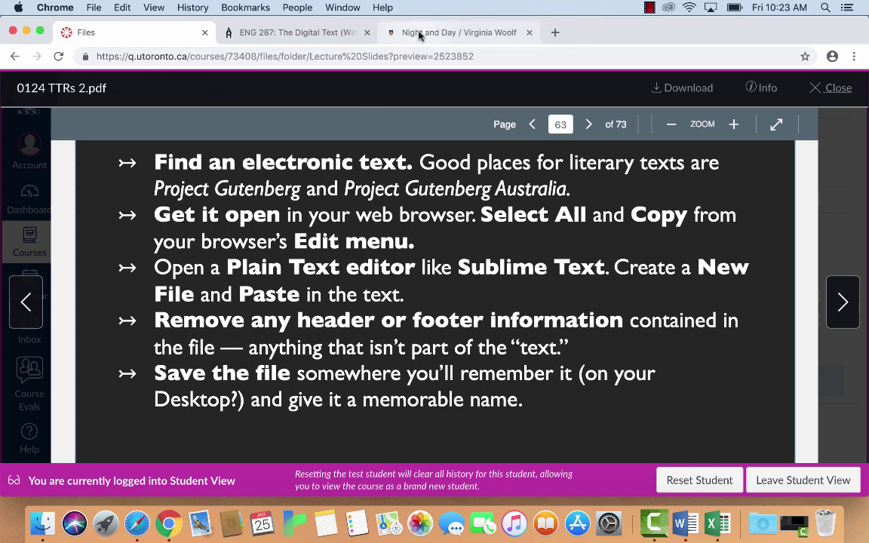
{"action": "left_click", "coordinate": [312, 34]}
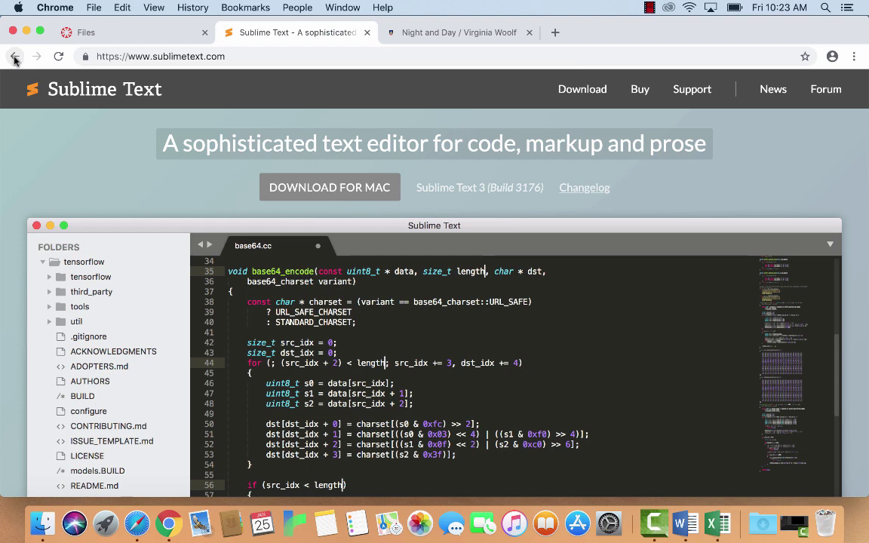
Launch Sublime Text and paste the copied novel into a new empty file
{"action": "left_click", "coordinate": [825, 7]}
{"action": "type", "text": "subli"}
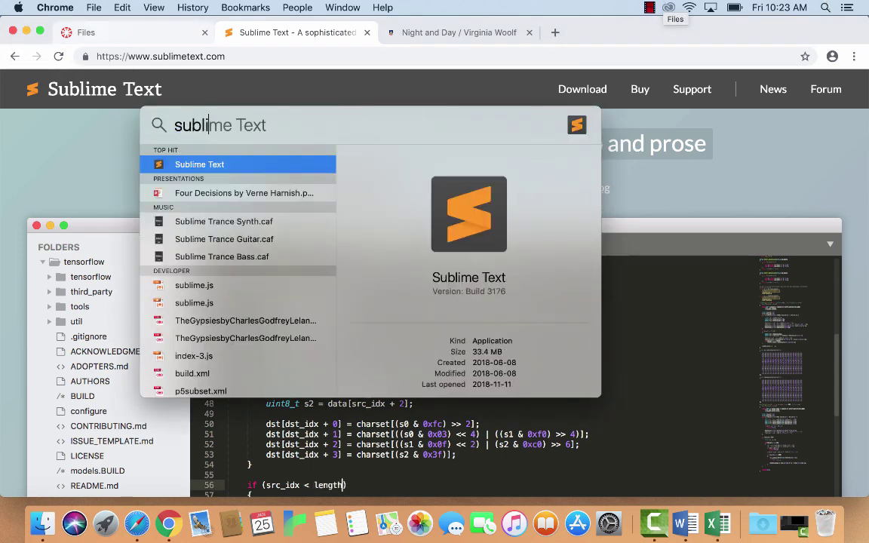
{"action": "key", "text": "Return"}
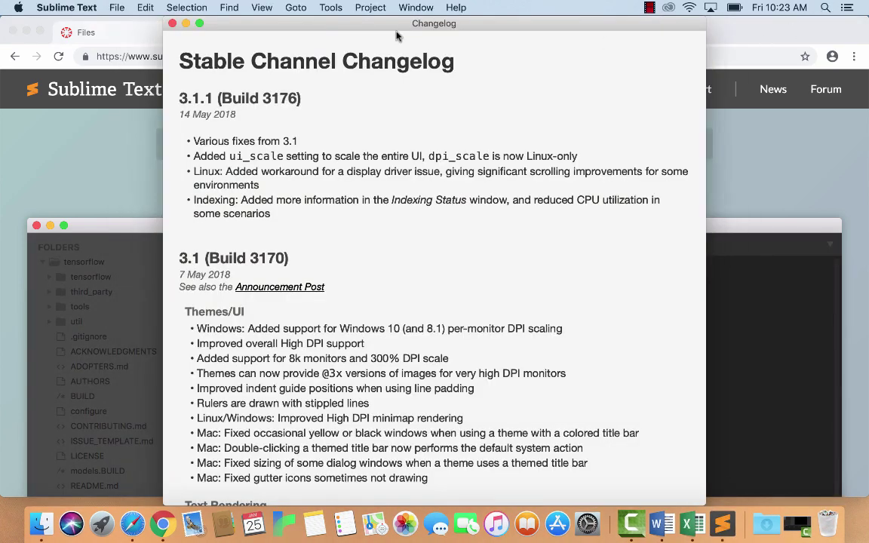
{"action": "left_click", "coordinate": [172, 23]}
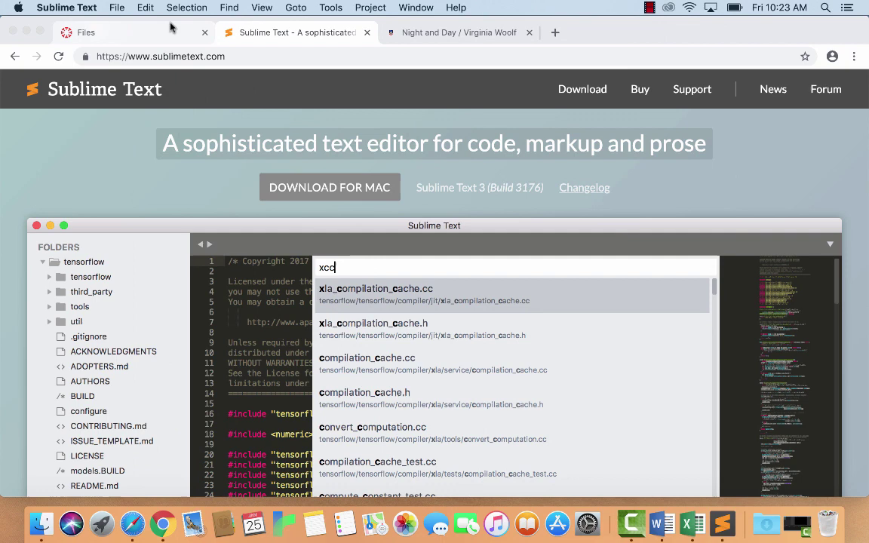
{"action": "left_click", "coordinate": [119, 7]}
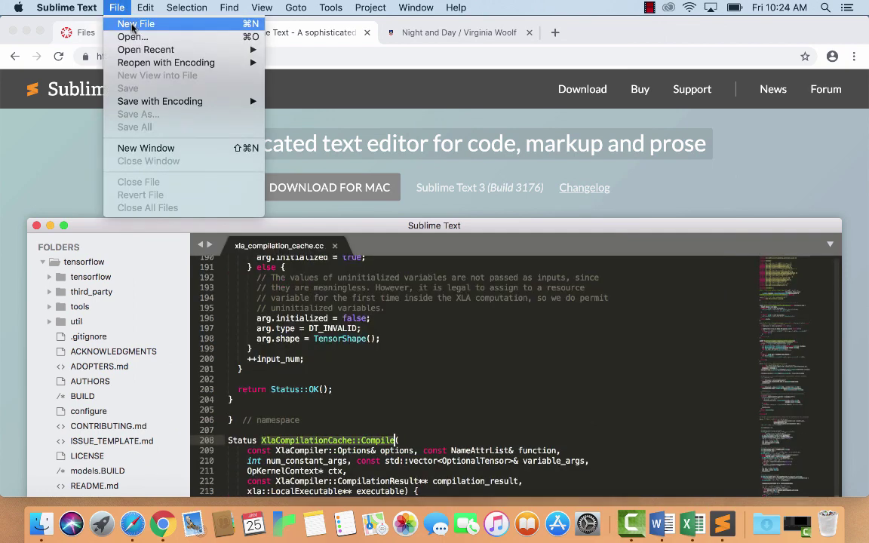
{"action": "left_click", "coordinate": [131, 25]}
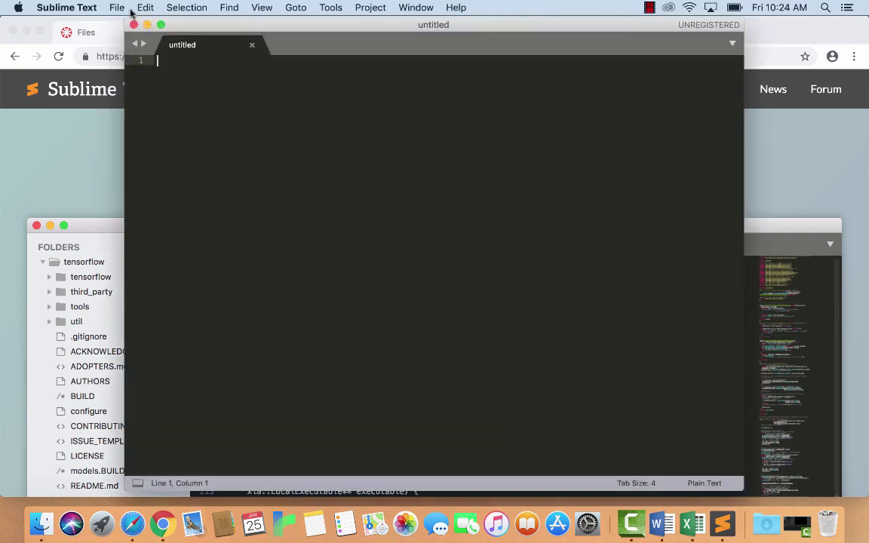
{"action": "left_click", "coordinate": [111, 7]}
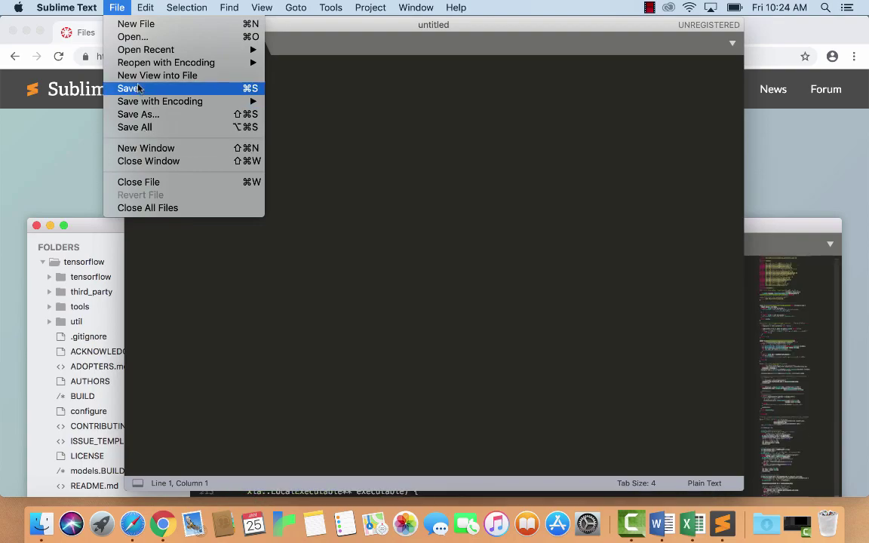
{"action": "mouse_move", "coordinate": [143, 7]}
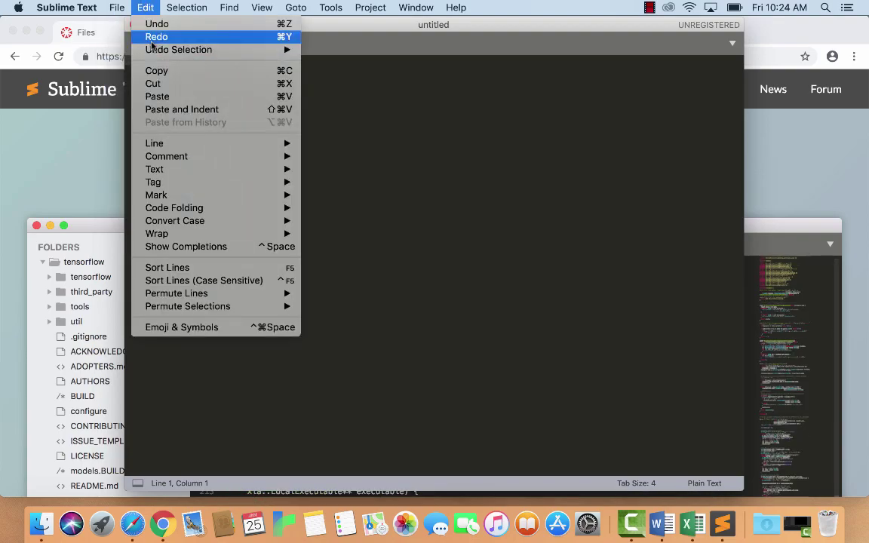
{"action": "left_click", "coordinate": [172, 95]}
{"action": "scroll", "coordinate": [445, 324], "scroll_direction": "up", "scroll_amount": 5}
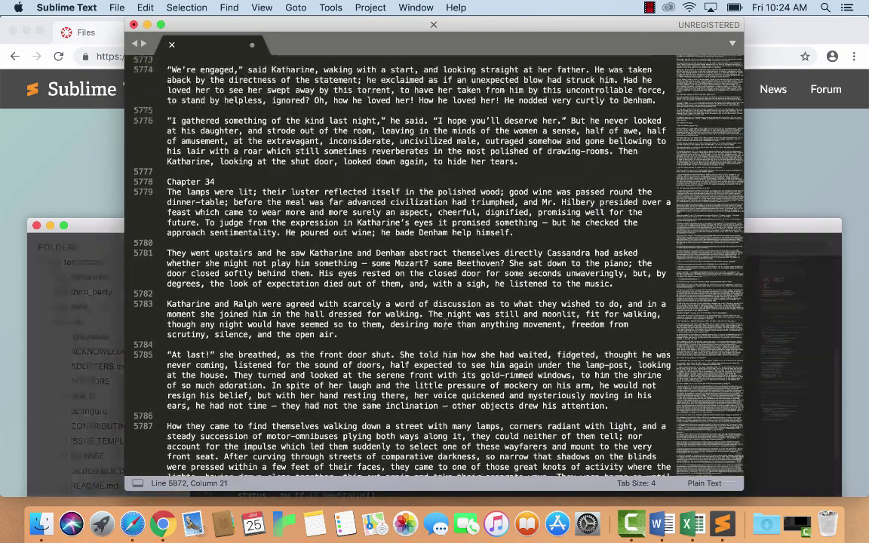
Back in Chrome, check the instruction slide and return to the Night and Day page
{"action": "left_click", "coordinate": [77, 138]}
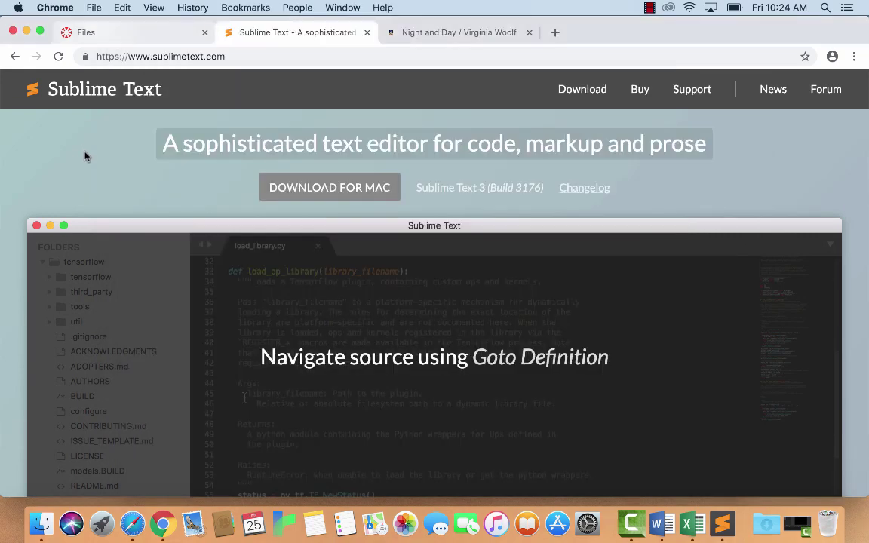
{"action": "left_click", "coordinate": [141, 33]}
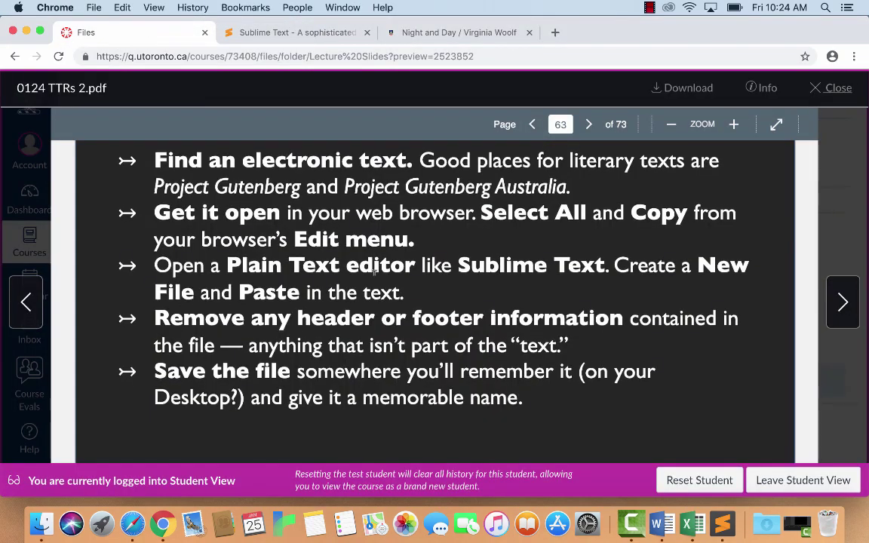
{"action": "scroll", "coordinate": [281, 221], "scroll_direction": "down", "scroll_amount": 2}
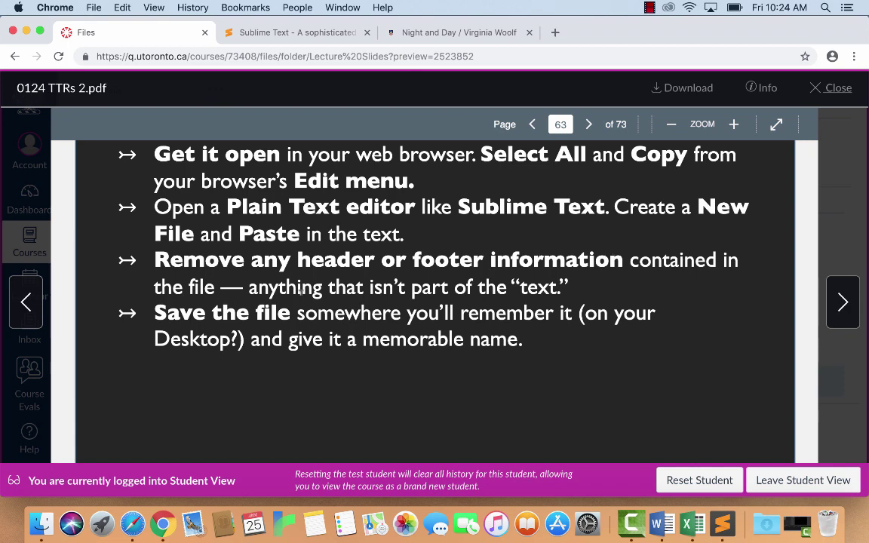
{"action": "left_click", "coordinate": [442, 33]}
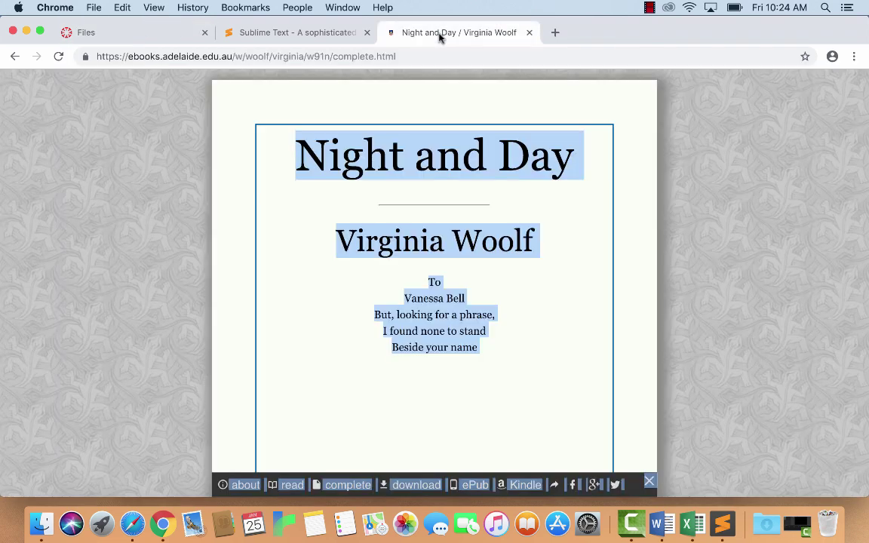
Delete the publisher footer after the novel's last paragraph
{"action": "left_click", "coordinate": [718, 521]}
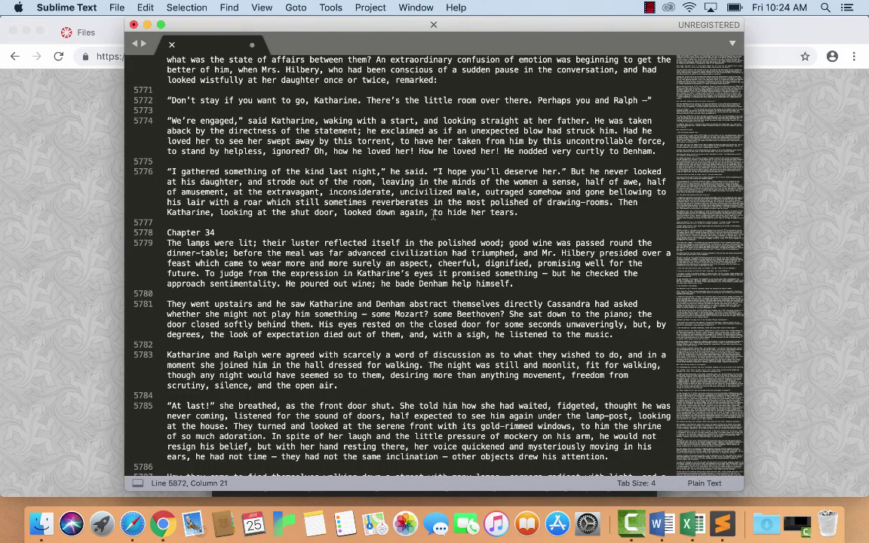
{"action": "scroll", "coordinate": [434, 217], "scroll_direction": "down", "scroll_amount": 15}
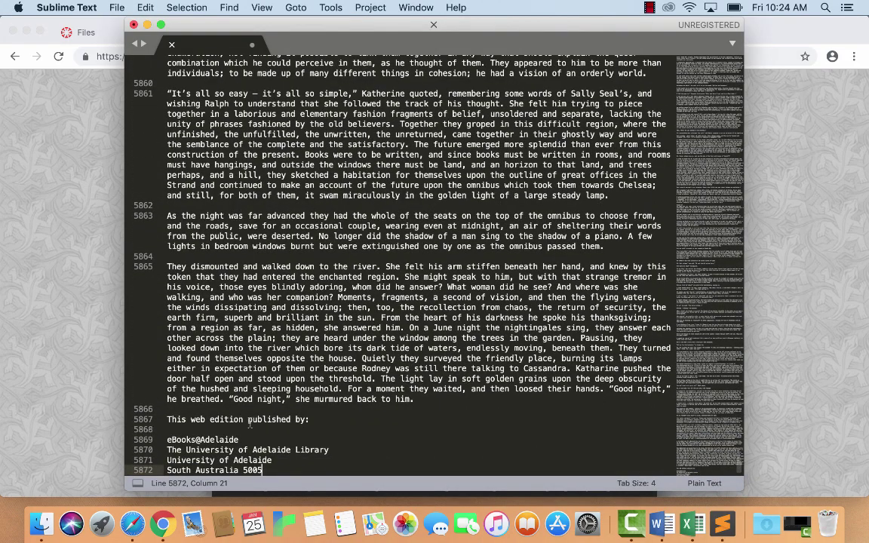
{"action": "left_click_drag", "start_coordinate": [435, 399], "coordinate": [463, 471]}
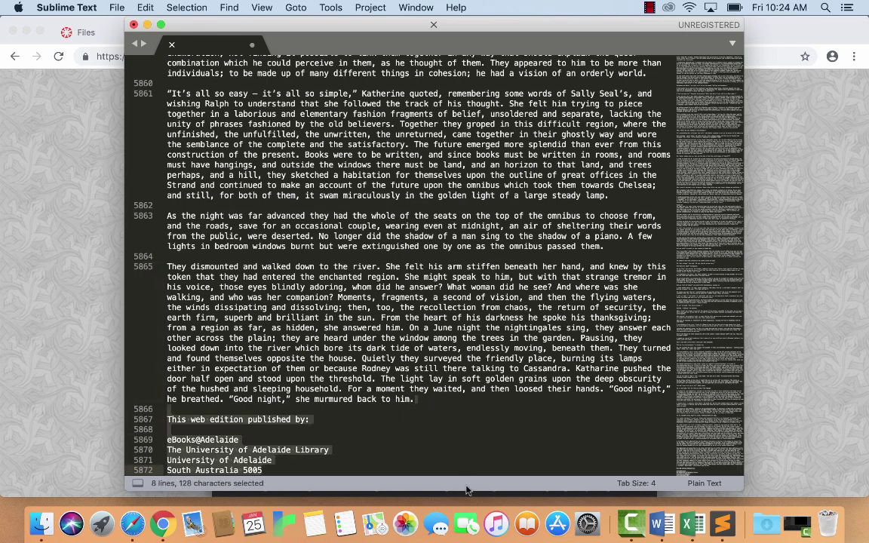
{"action": "key", "text": "BackSpace"}
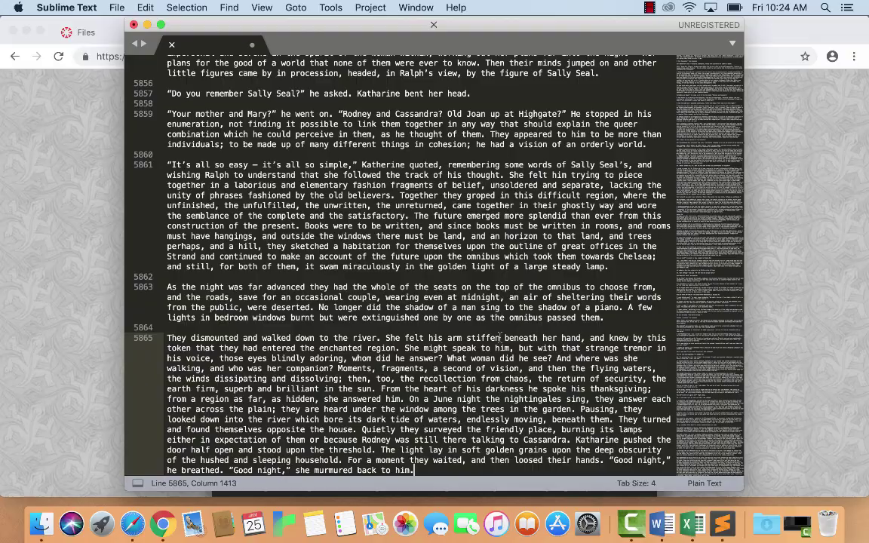
Delete the header, table of contents and blank line above Chapter 1
{"action": "scroll", "coordinate": [551, 347], "scroll_direction": "up", "scroll_amount": 8}
{"action": "left_click_drag", "start_coordinate": [739, 467], "coordinate": [727, 71]}
{"action": "scroll", "coordinate": [465, 288], "scroll_direction": "down", "scroll_amount": 15}
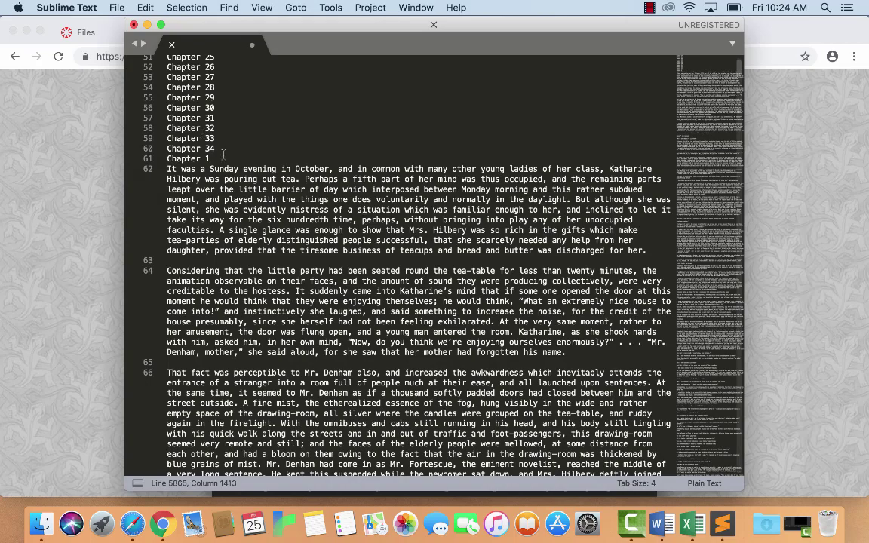
{"action": "left_click_drag", "start_coordinate": [223, 155], "coordinate": [106, 3]}
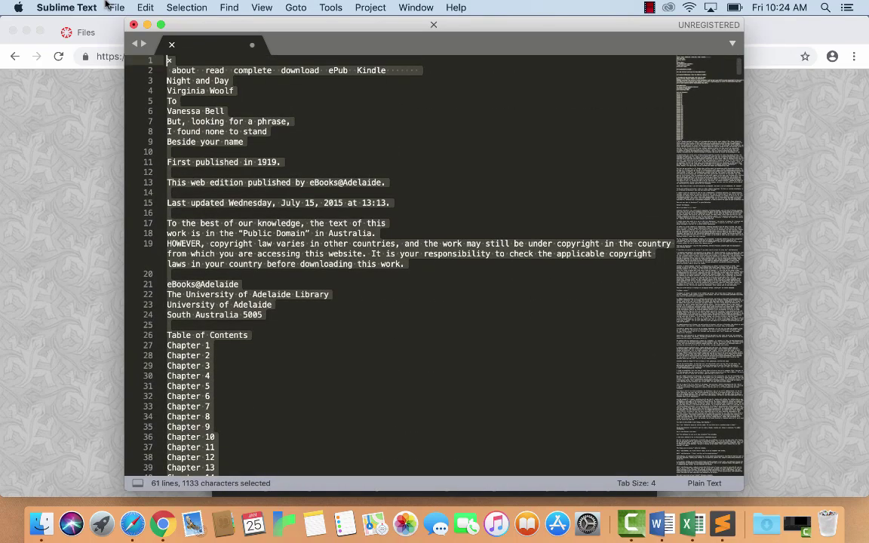
{"action": "scroll", "coordinate": [270, 318], "scroll_direction": "down", "scroll_amount": 15}
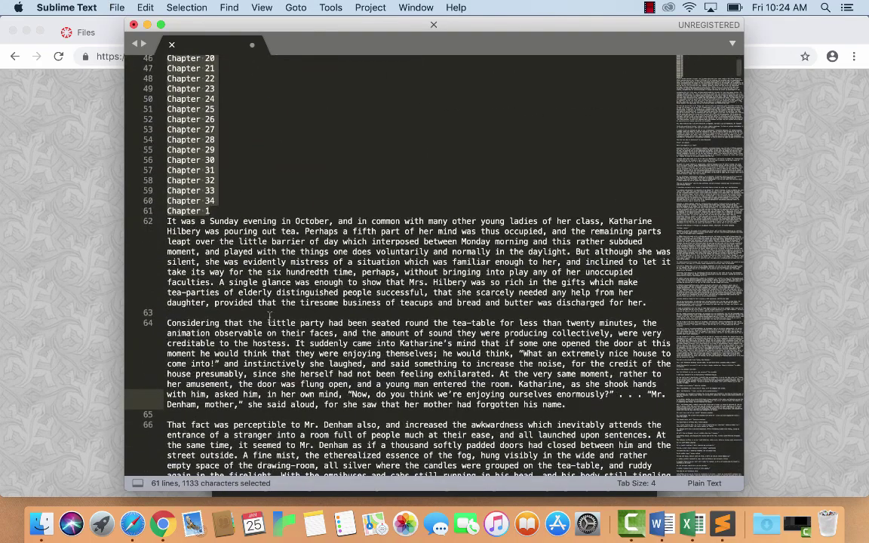
{"action": "left_click", "coordinate": [210, 180]}
{"action": "left_click_drag", "start_coordinate": [223, 200], "coordinate": [102, 4]}
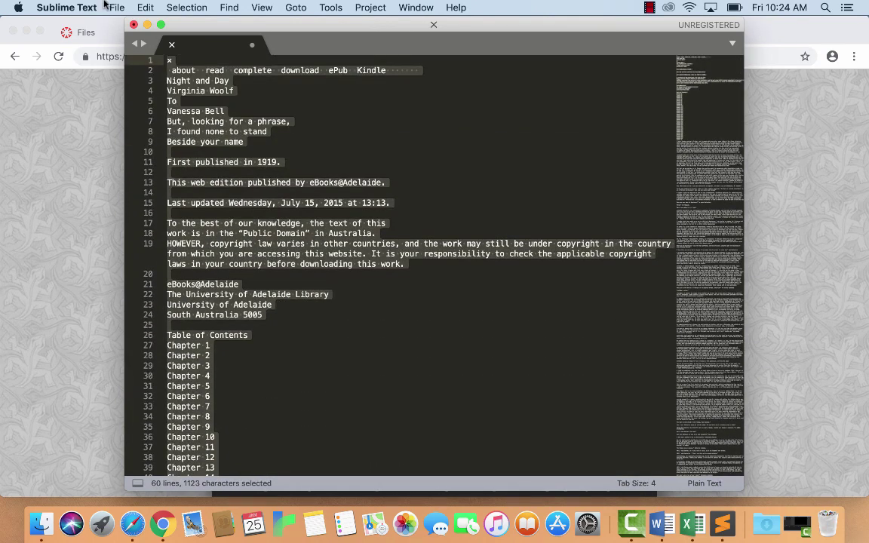
{"action": "key", "text": "BackSpace"}
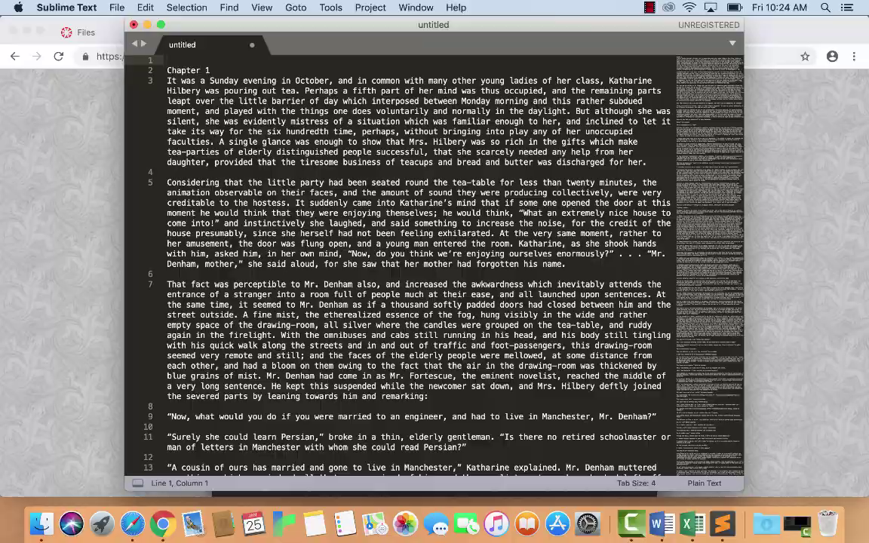
{"action": "key", "text": "Delete"}
{"action": "scroll", "coordinate": [377, 196], "scroll_direction": "down", "scroll_amount": 20}
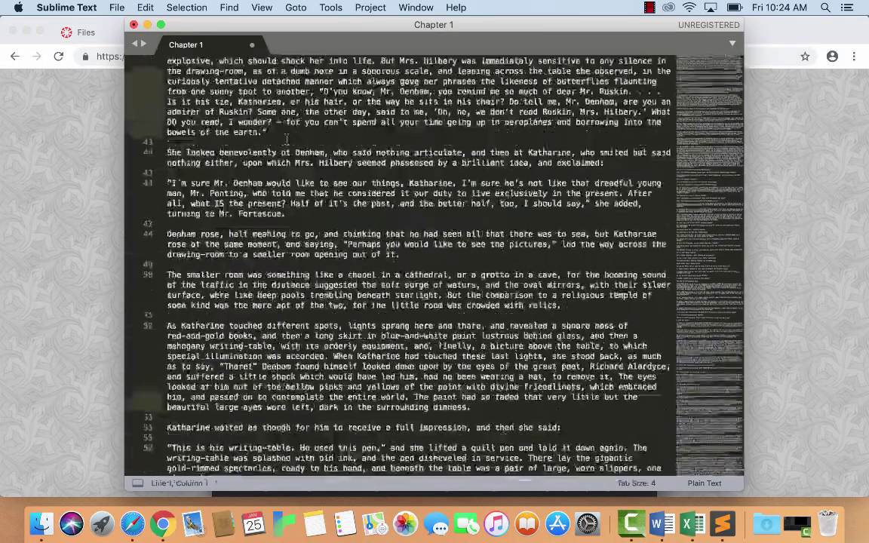
{"action": "scroll", "coordinate": [413, 241], "scroll_direction": "up", "scroll_amount": 20}
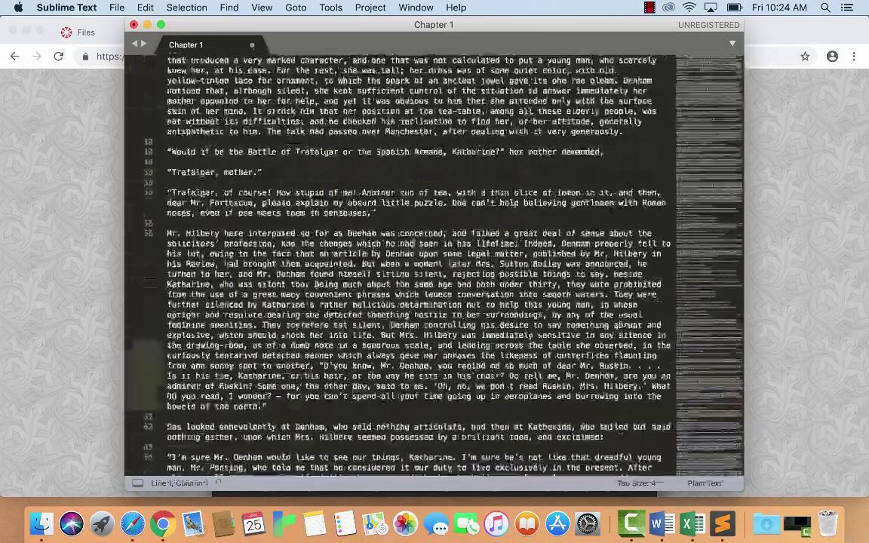
{"action": "left_click", "coordinate": [117, 7]}
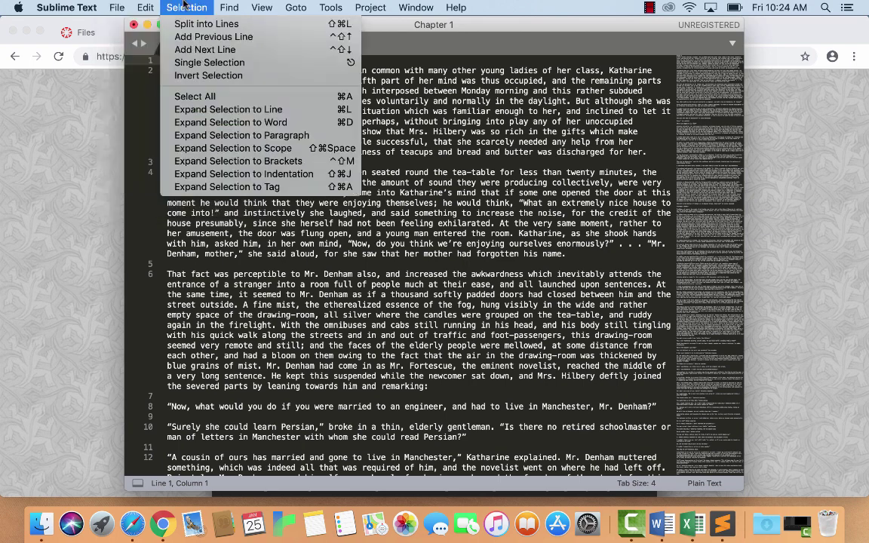
{"action": "mouse_move", "coordinate": [330, 7]}
{"action": "left_click", "coordinate": [53, 81]}
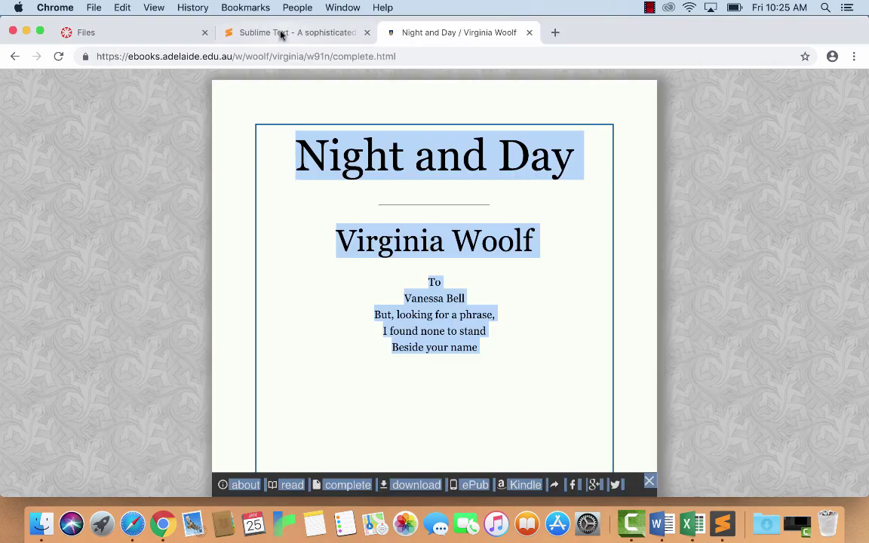
{"action": "left_click", "coordinate": [138, 33]}
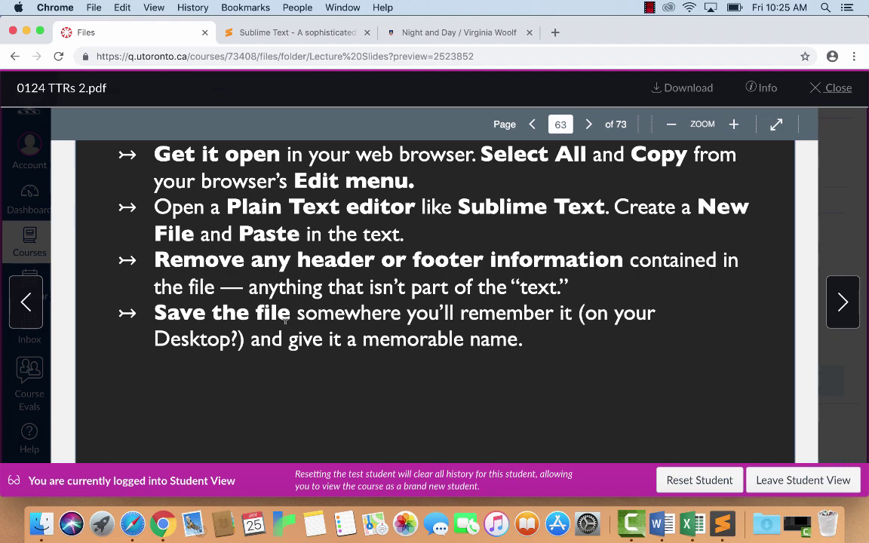
{"action": "scroll", "coordinate": [285, 319], "scroll_direction": "down", "scroll_amount": 2}
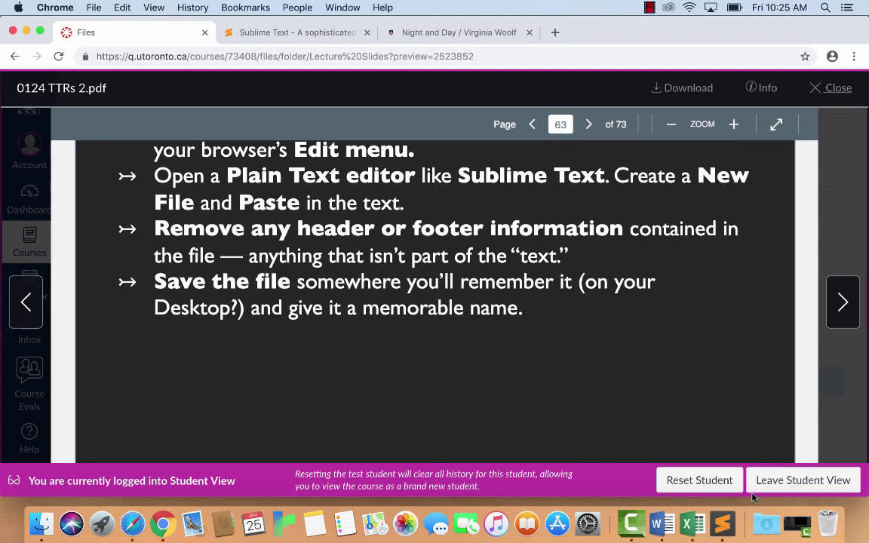
Save As 'Virginia Woolf -- Night and Day.txt' into a newly created Desktop folder '287 Assignment #1'
{"action": "left_click", "coordinate": [721, 521]}
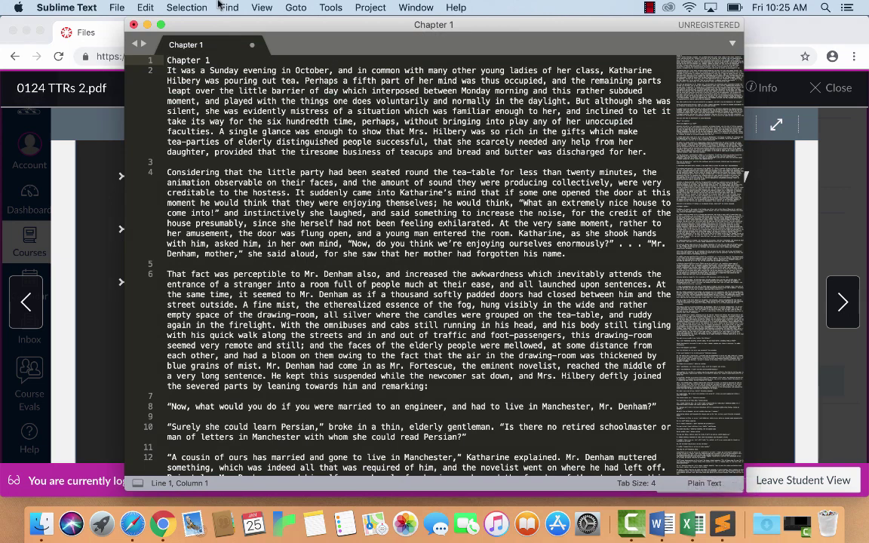
{"action": "left_click", "coordinate": [116, 8]}
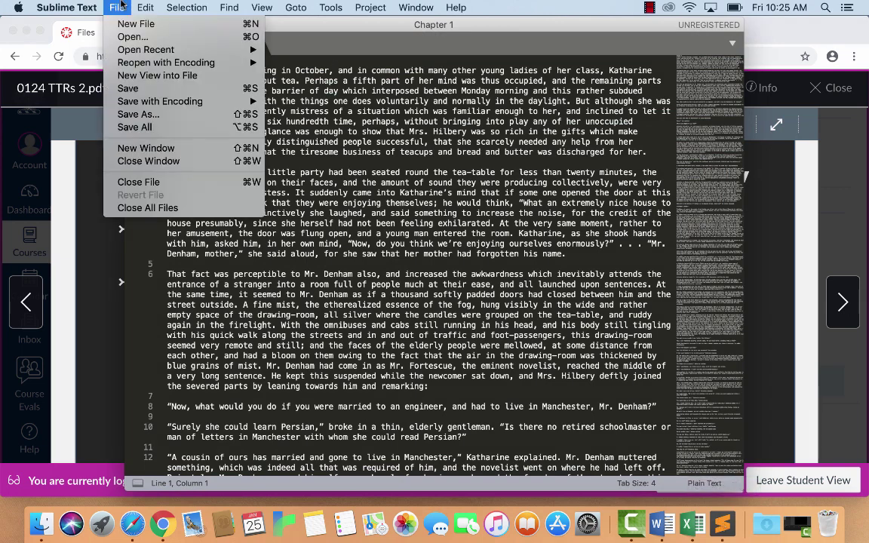
{"action": "left_click", "coordinate": [138, 115]}
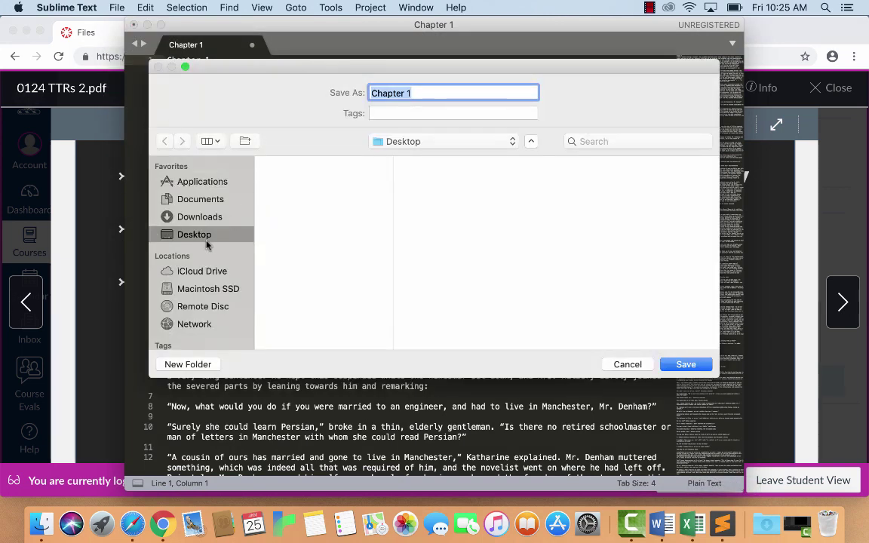
{"action": "left_click", "coordinate": [190, 365]}
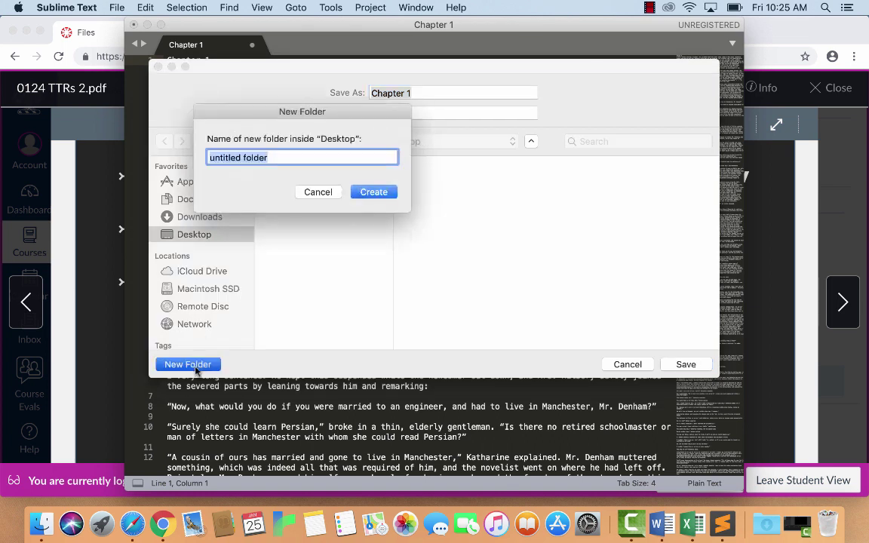
{"action": "type", "text": "TTR"}
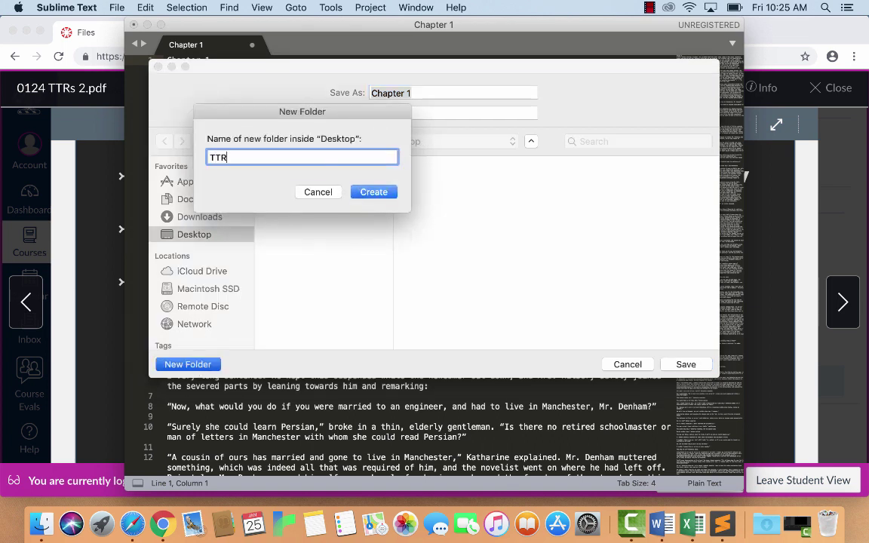
{"action": "key", "text": "BackSpace"}
{"action": "key", "text": "BackSpace"}
{"action": "type", "text": "298"}
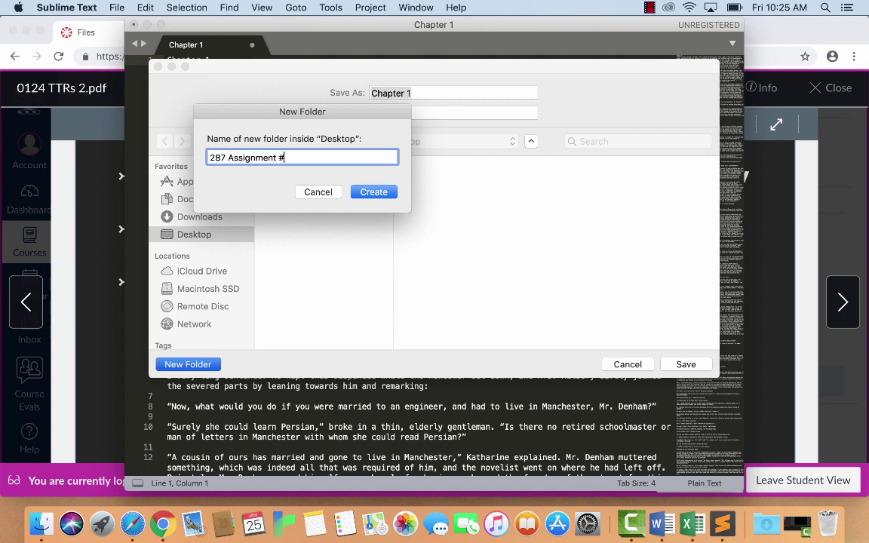
{"action": "left_click", "coordinate": [365, 191]}
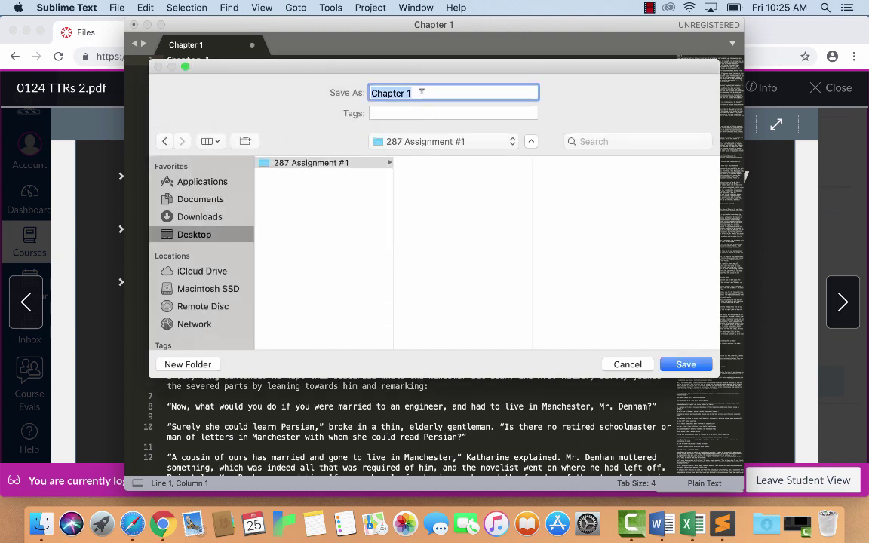
{"action": "type", "text": "Vir"}
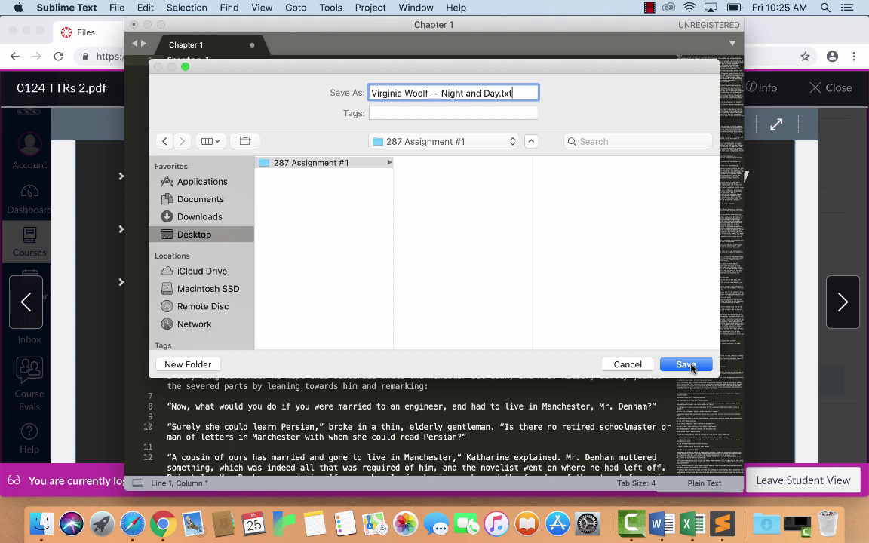
{"action": "left_click", "coordinate": [686, 364]}
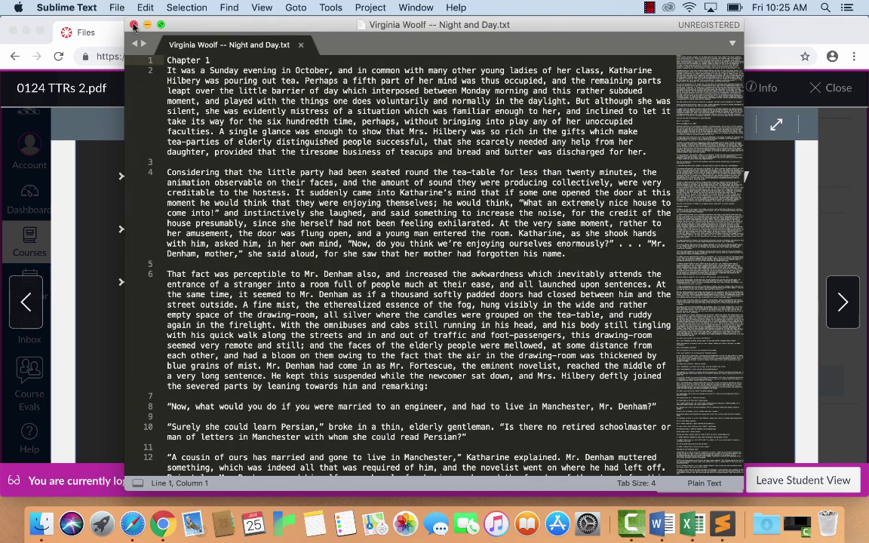
Close the saved text file, then Google 'virginia woolf mrs dalloway full text' from the address bar and scan results
{"action": "left_click", "coordinate": [133, 25]}
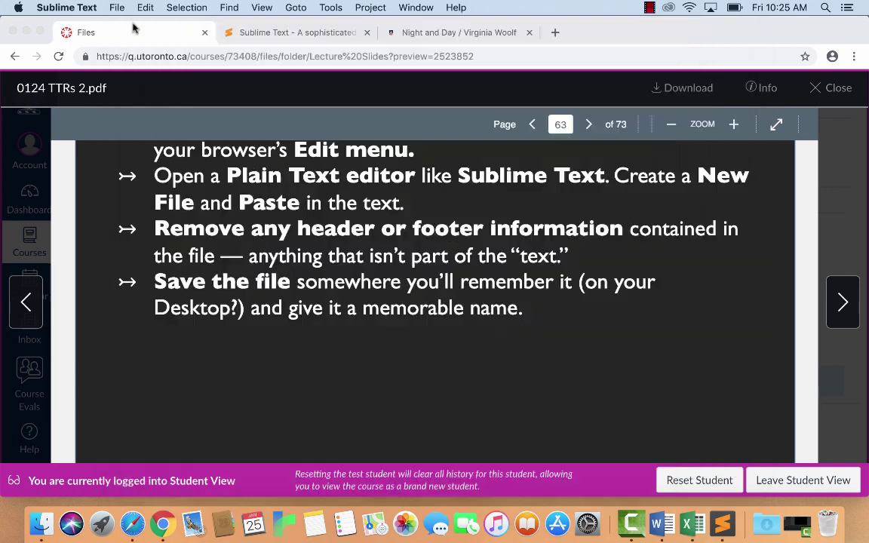
{"action": "left_click", "coordinate": [405, 33]}
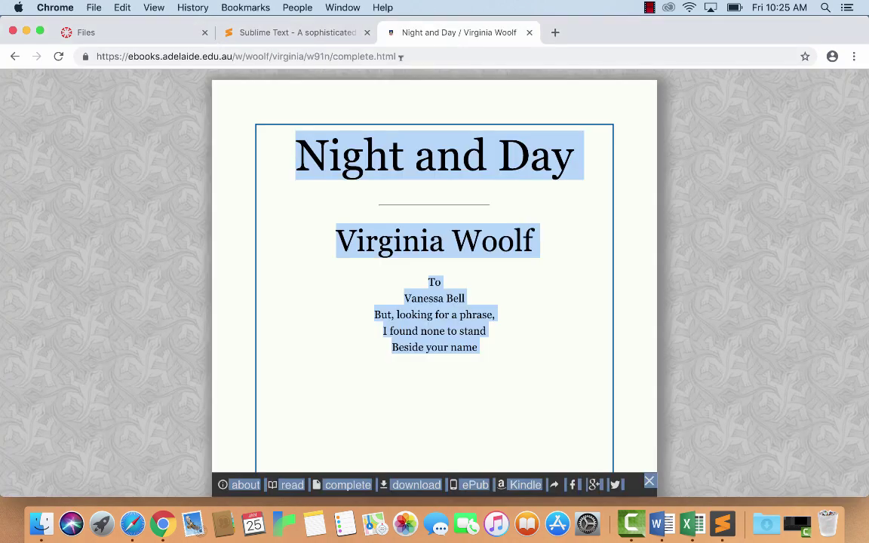
{"action": "left_click", "coordinate": [400, 56]}
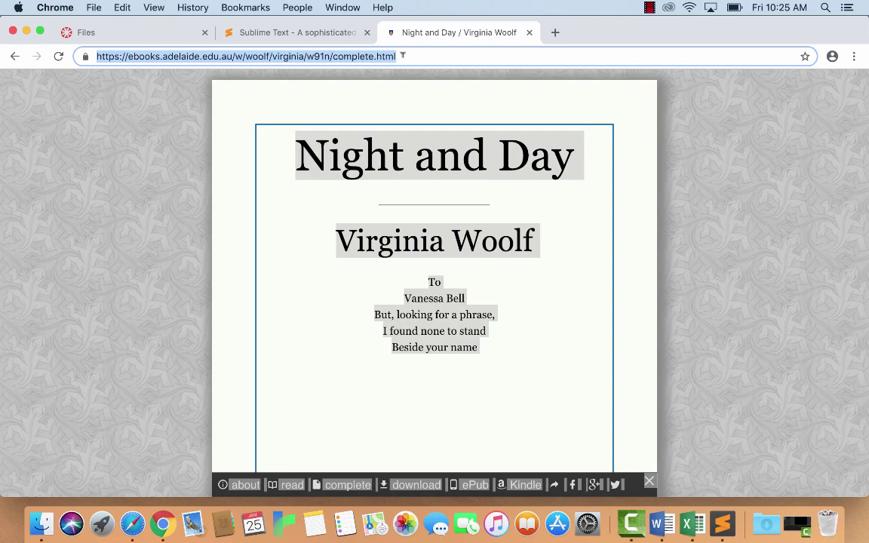
{"action": "type", "text": "virginia woolf"}
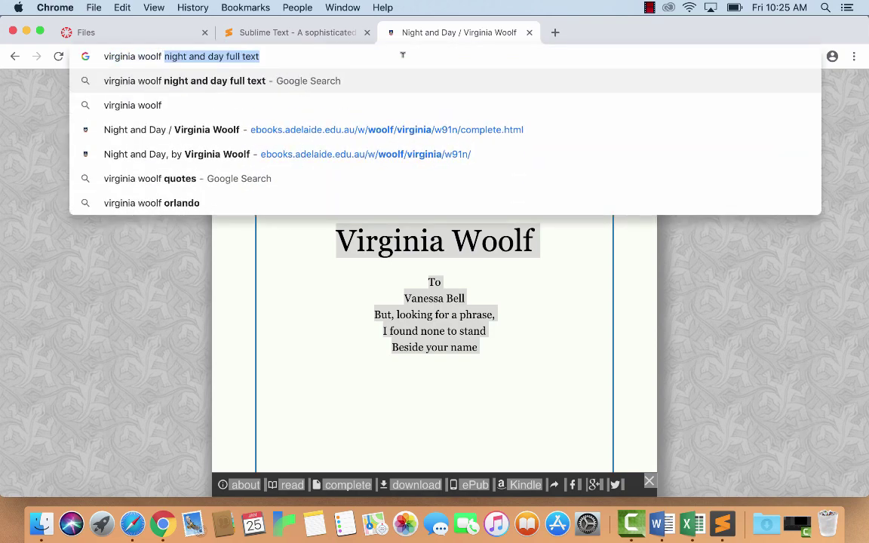
{"action": "type", "text": " mrs dllow"}
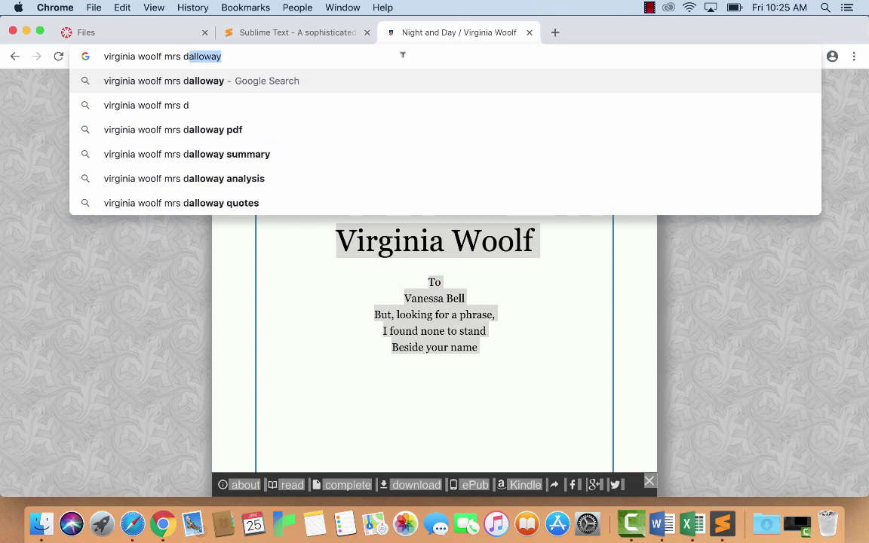
{"action": "key", "text": "BackSpace"}
{"action": "key", "text": "BackSpace"}
{"action": "key", "text": "BackSpace"}
{"action": "key", "text": "BackSpace"}
{"action": "type", "text": "allo"}
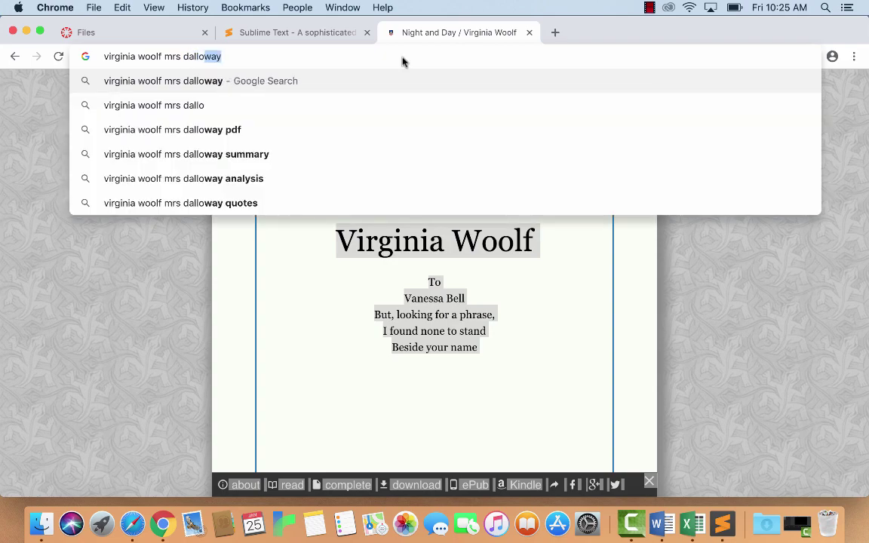
{"action": "type", "text": "way full te"}
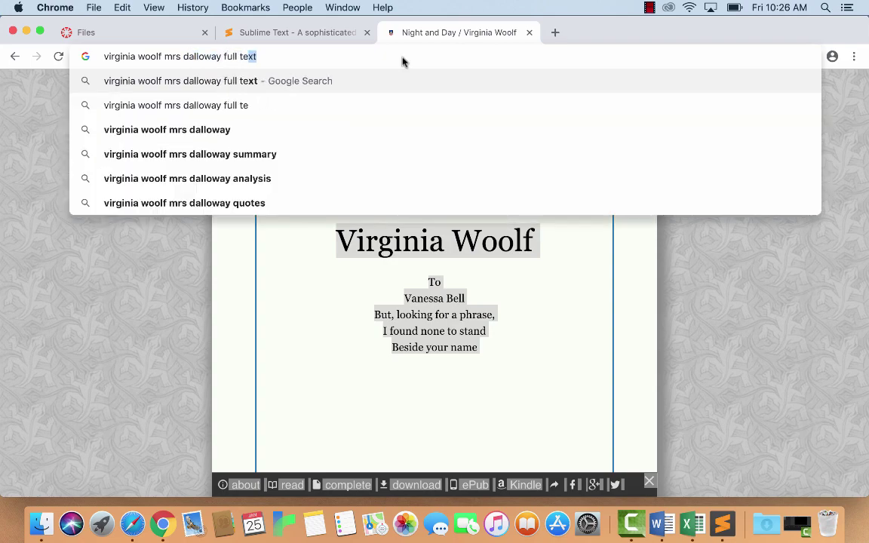
{"action": "key", "text": "Return"}
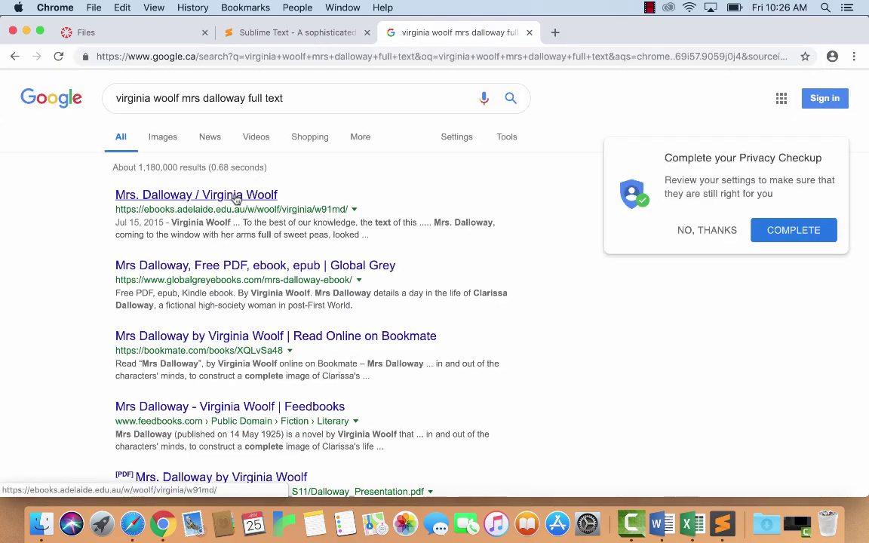
{"action": "scroll", "coordinate": [235, 197], "scroll_direction": "down", "scroll_amount": 2}
{"action": "scroll", "coordinate": [238, 196], "scroll_direction": "up", "scroll_amount": 2}
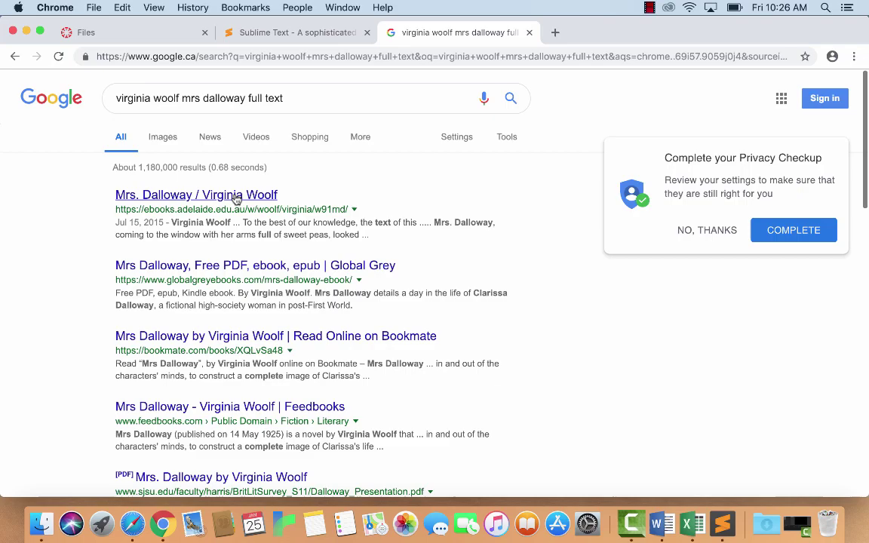
{"action": "scroll", "coordinate": [243, 197], "scroll_direction": "down", "scroll_amount": 5}
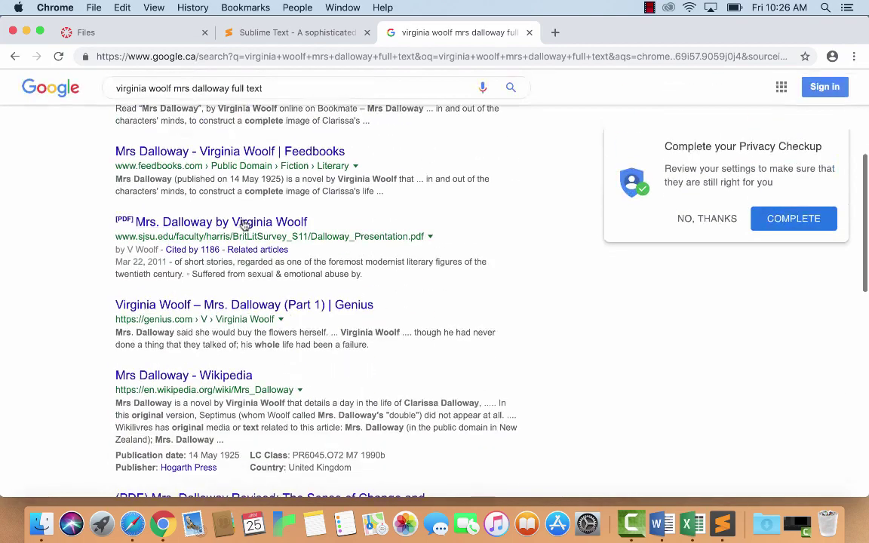
{"action": "scroll", "coordinate": [244, 224], "scroll_direction": "down", "scroll_amount": 3}
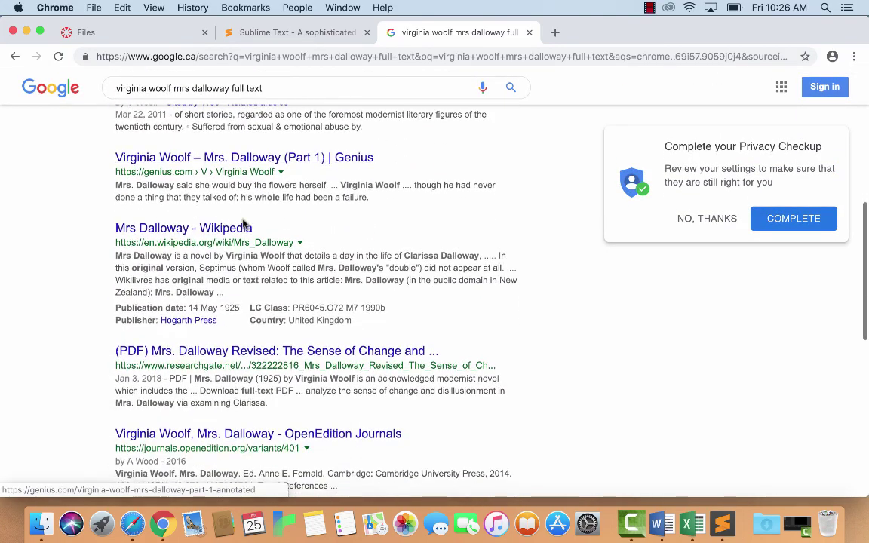
{"action": "scroll", "coordinate": [244, 224], "scroll_direction": "up", "scroll_amount": 8}
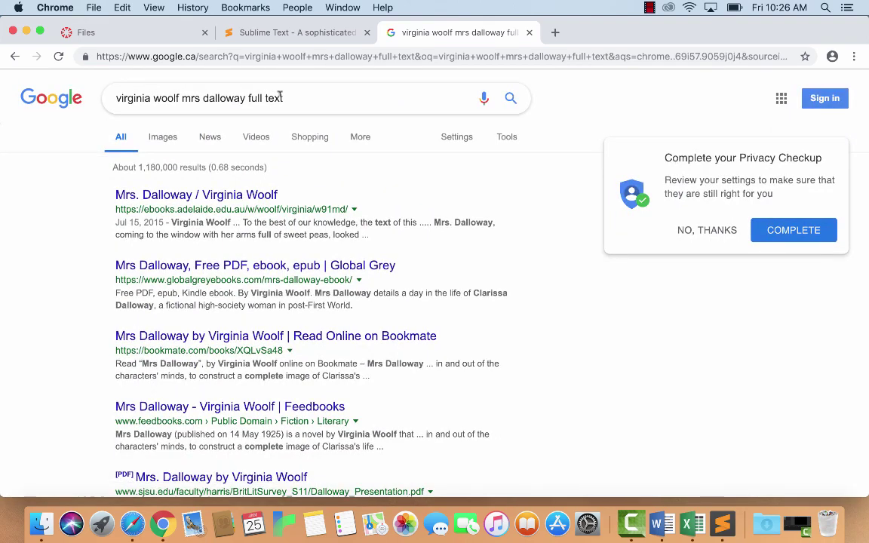
Go back to the ENG 287 course page and open the Project Gutenberg Australia site
{"action": "left_click", "coordinate": [280, 34]}
{"action": "left_click", "coordinate": [14, 55]}
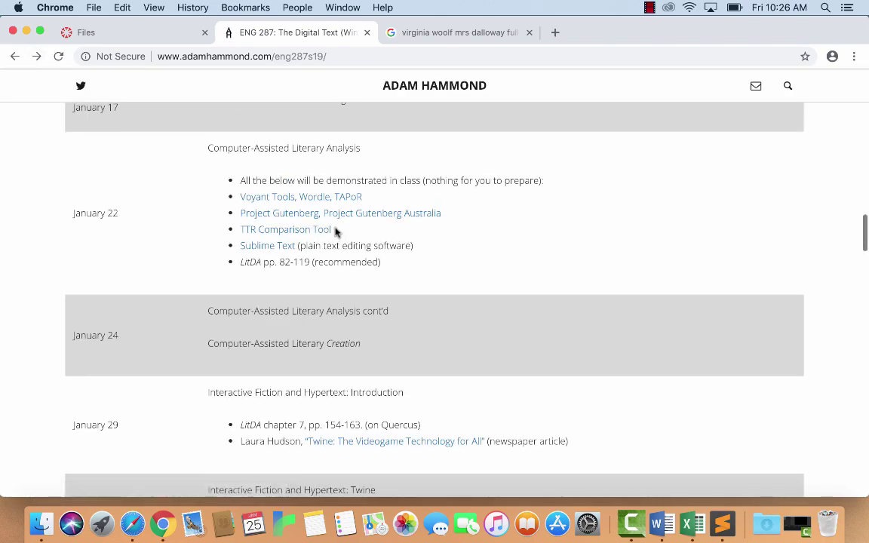
{"action": "left_click", "coordinate": [373, 214]}
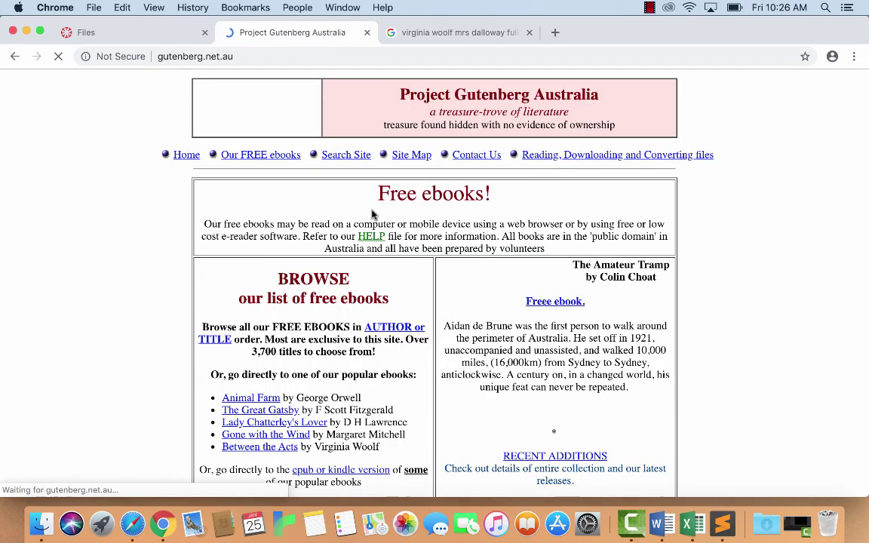
{"action": "scroll", "coordinate": [469, 284], "scroll_direction": "down", "scroll_amount": 3}
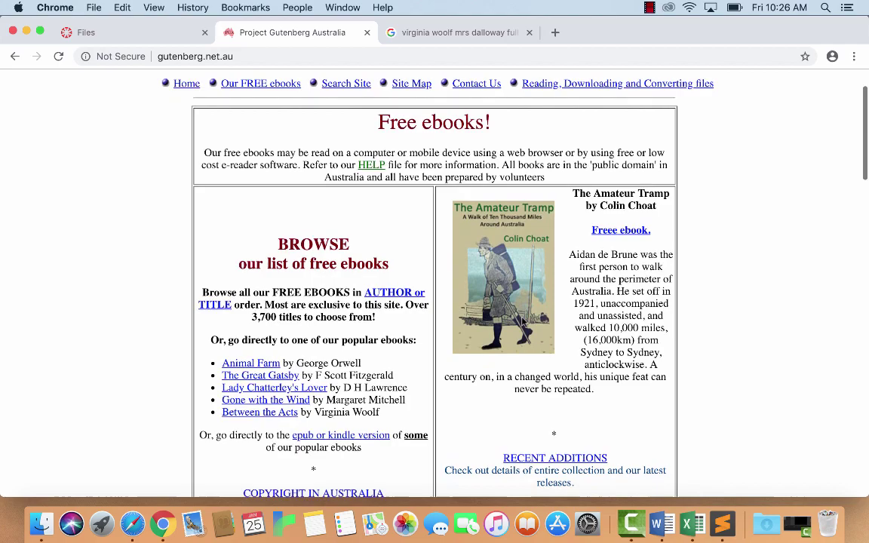
{"action": "scroll", "coordinate": [523, 319], "scroll_direction": "down", "scroll_amount": 10}
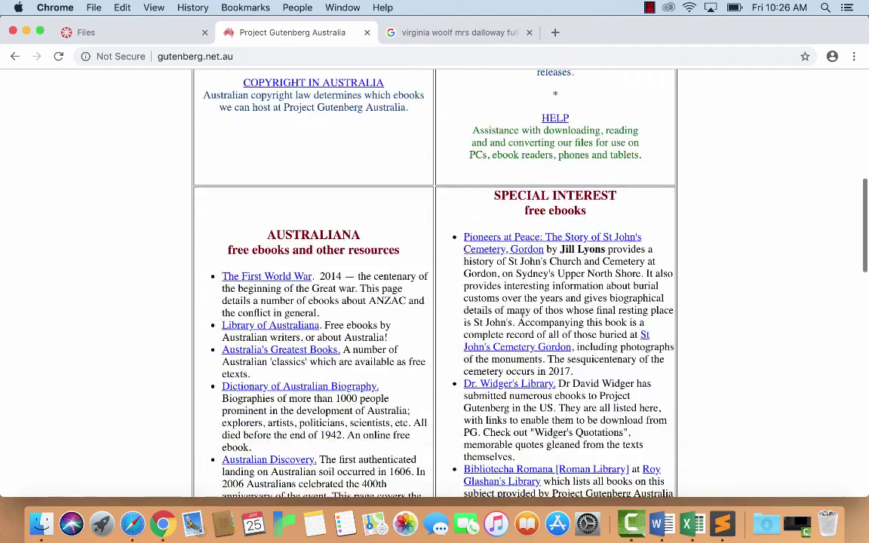
{"action": "scroll", "coordinate": [523, 319], "scroll_direction": "up", "scroll_amount": 12}
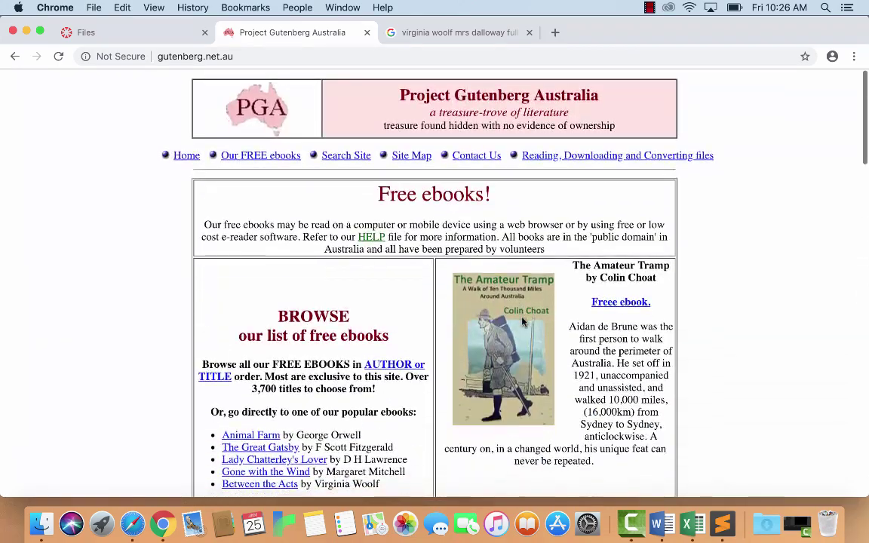
Run a site search on Project Gutenberg Australia for 'dalloway woolf'
{"action": "left_click", "coordinate": [343, 155]}
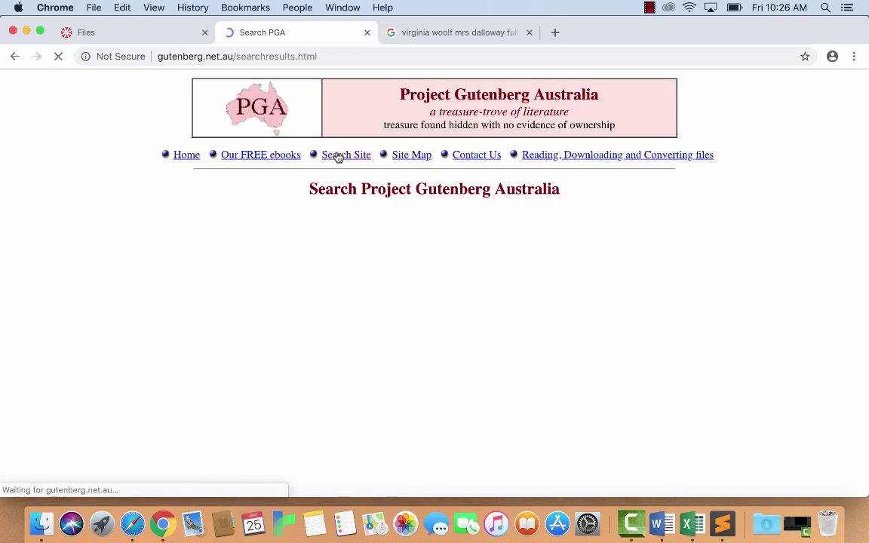
{"action": "left_click", "coordinate": [331, 240]}
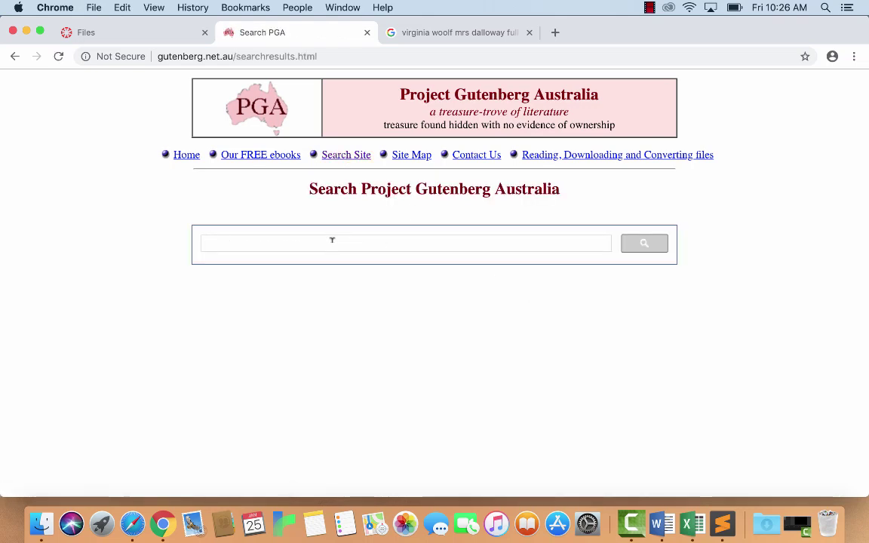
{"action": "type", "text": "dalloway woolf"}
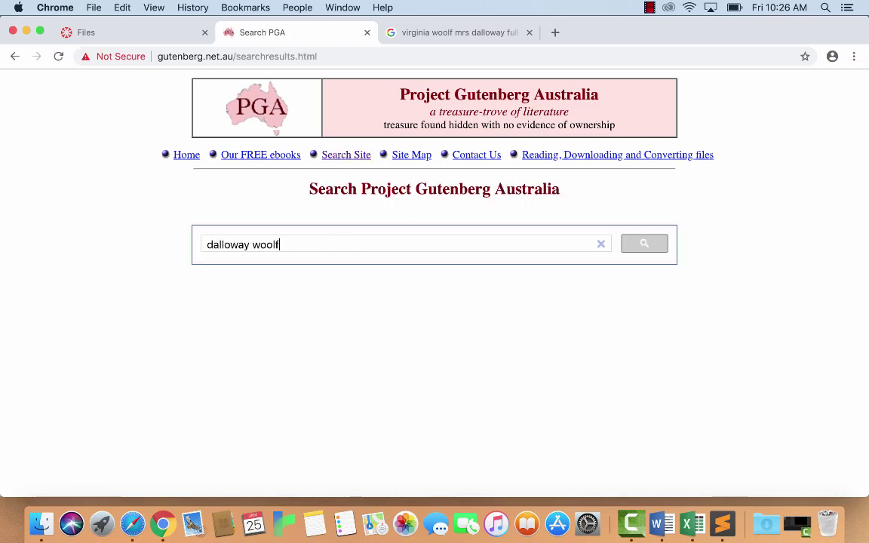
{"action": "key", "text": "Return"}
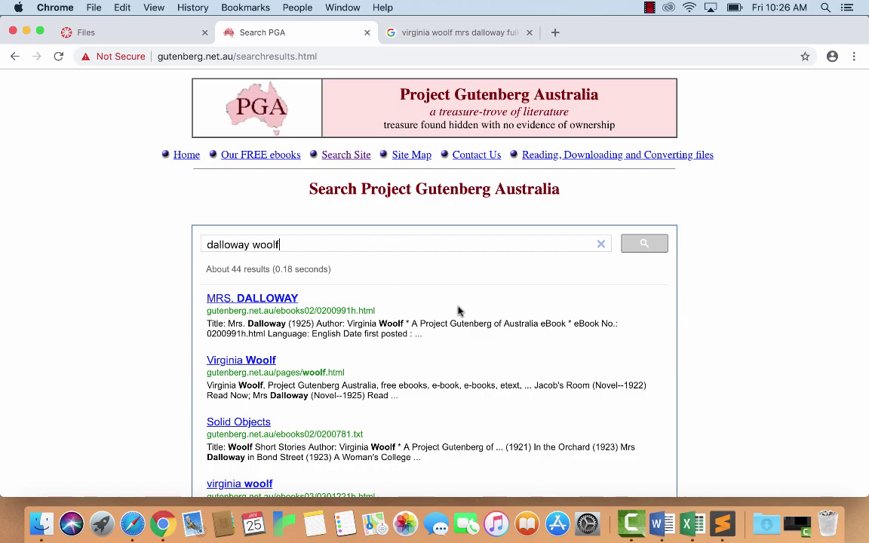
Open the MRS. DALLOWAY ebook page and select all of its text
{"action": "left_click", "coordinate": [262, 302]}
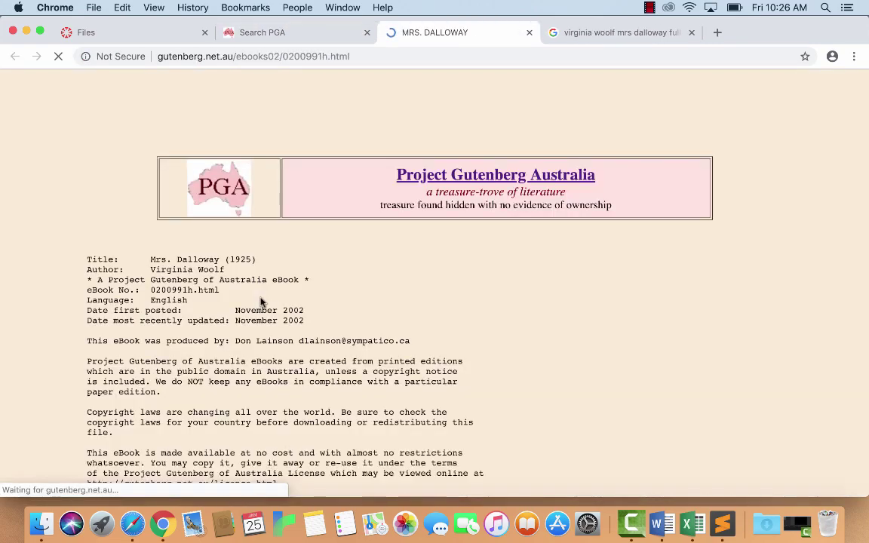
{"action": "scroll", "coordinate": [381, 297], "scroll_direction": "down", "scroll_amount": 10}
{"action": "scroll", "coordinate": [381, 294], "scroll_direction": "down", "scroll_amount": 5}
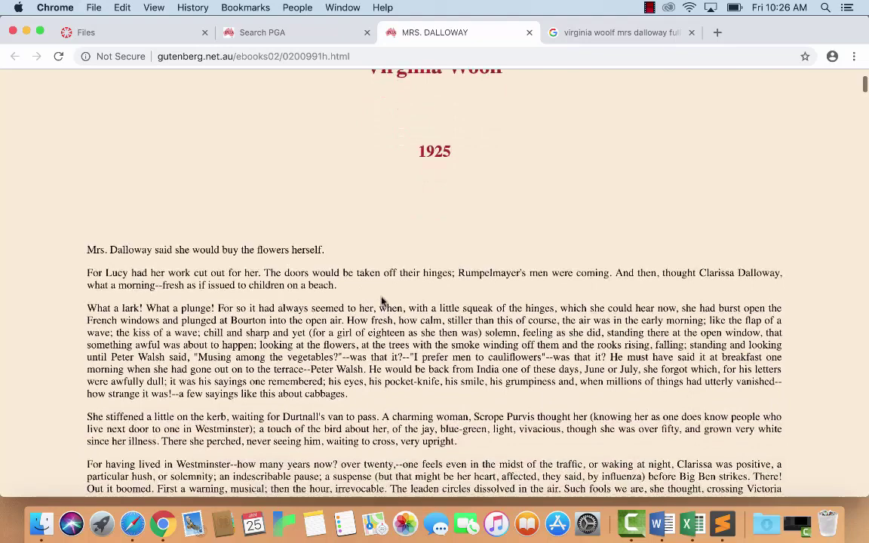
{"action": "scroll", "coordinate": [383, 301], "scroll_direction": "up", "scroll_amount": 15}
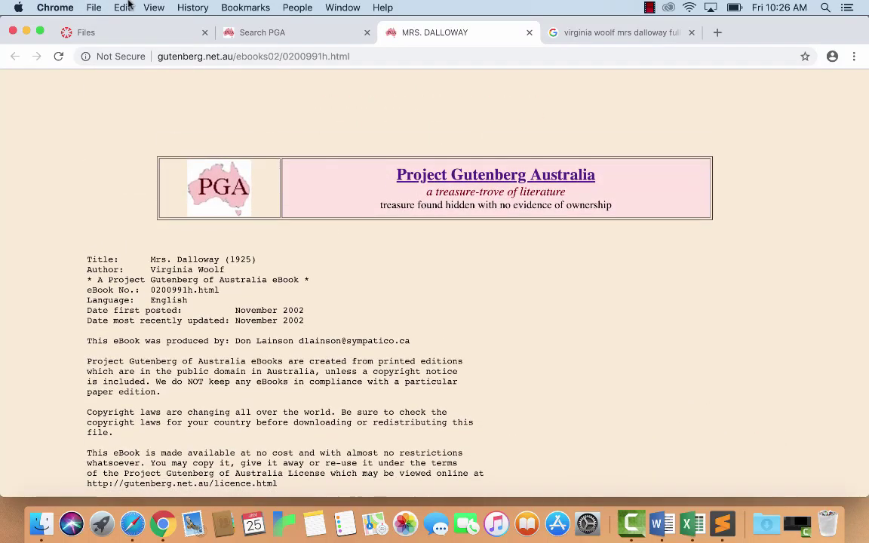
{"action": "left_click", "coordinate": [123, 7]}
{"action": "mouse_move", "coordinate": [148, 159]}
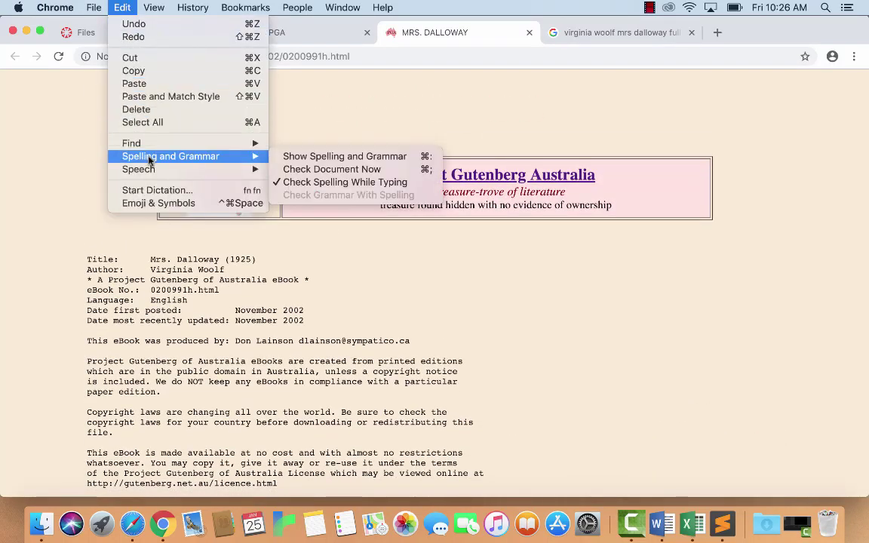
{"action": "left_click", "coordinate": [135, 123]}
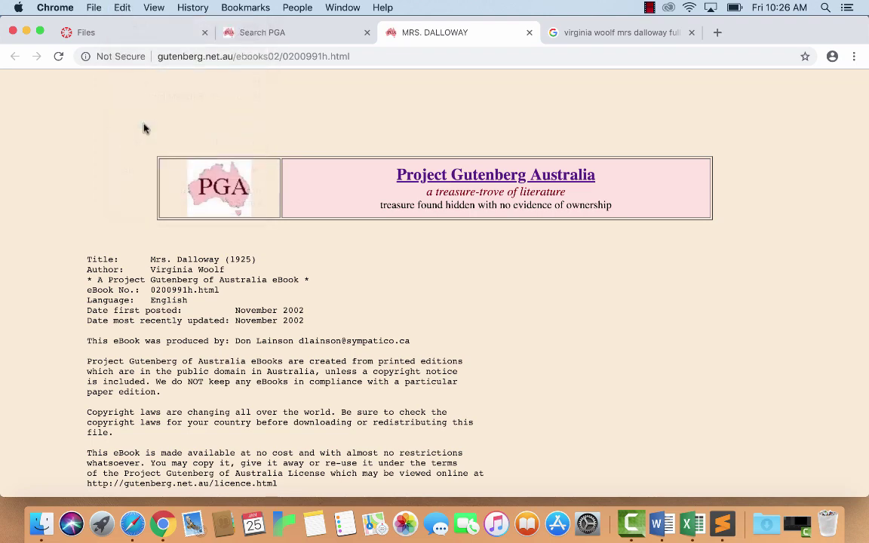
Check the lecture slide instructions, then copy the selected Mrs. Dalloway text
{"action": "left_click", "coordinate": [132, 33]}
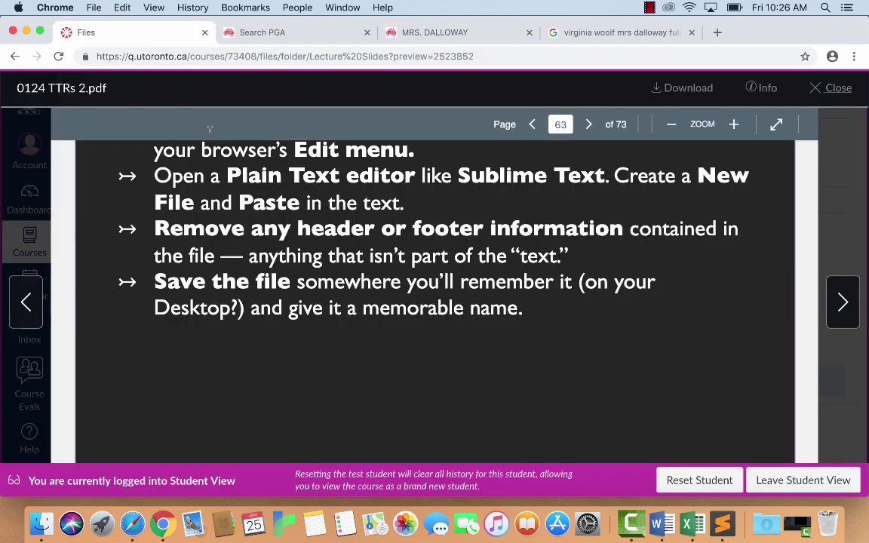
{"action": "scroll", "coordinate": [332, 302], "scroll_direction": "up", "scroll_amount": 2}
{"action": "scroll", "coordinate": [333, 303], "scroll_direction": "up", "scroll_amount": 3}
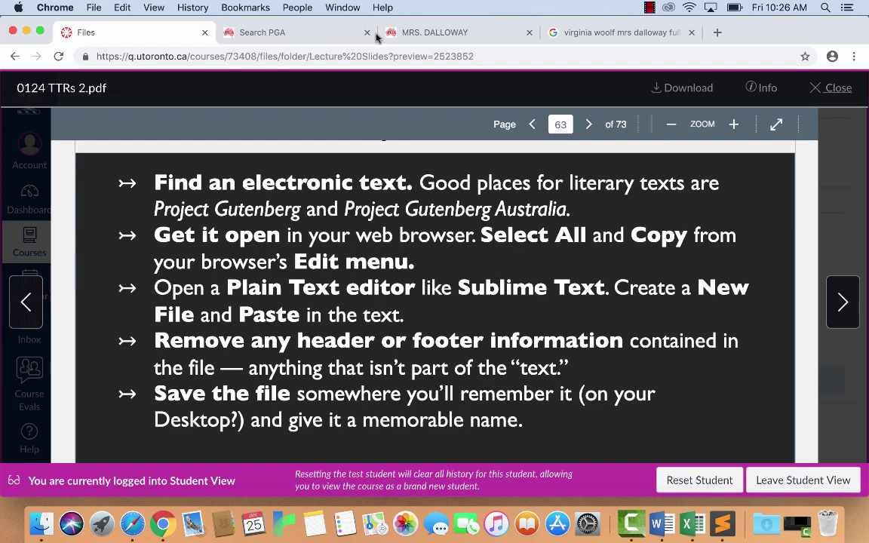
{"action": "left_click", "coordinate": [430, 32]}
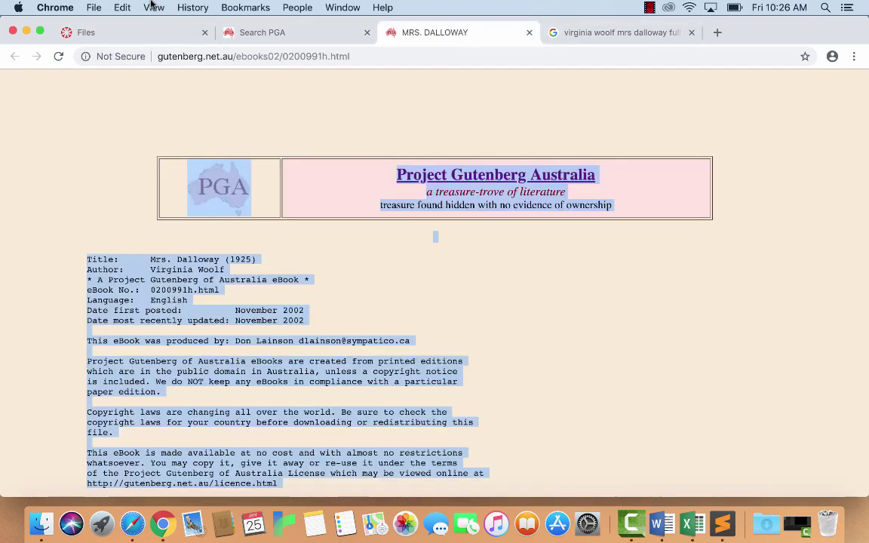
{"action": "left_click", "coordinate": [113, 6]}
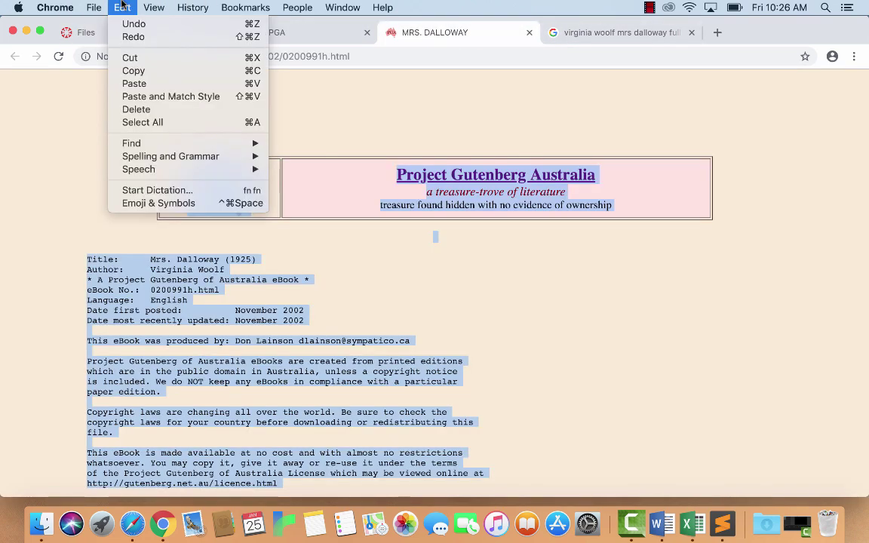
{"action": "left_click", "coordinate": [134, 70]}
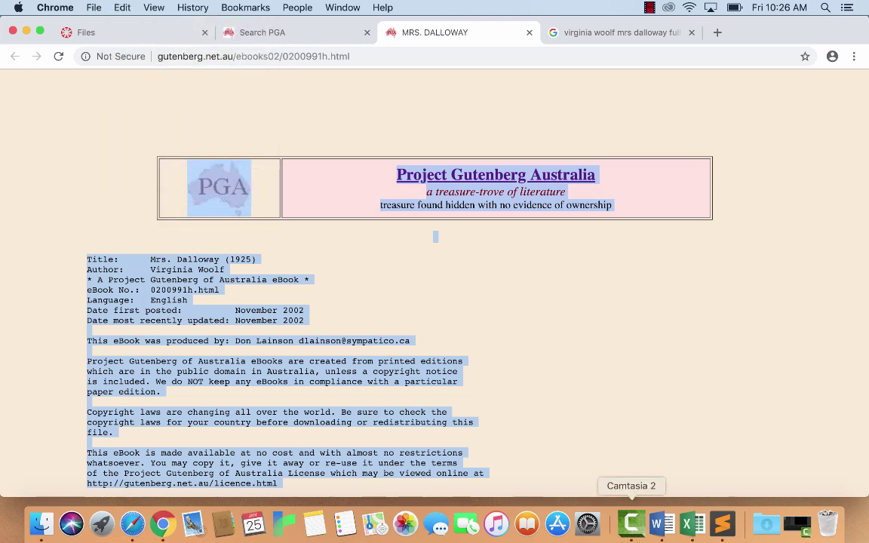
Paste the copied Mrs. Dalloway text into a new untitled Sublime Text file
{"action": "left_click", "coordinate": [722, 523]}
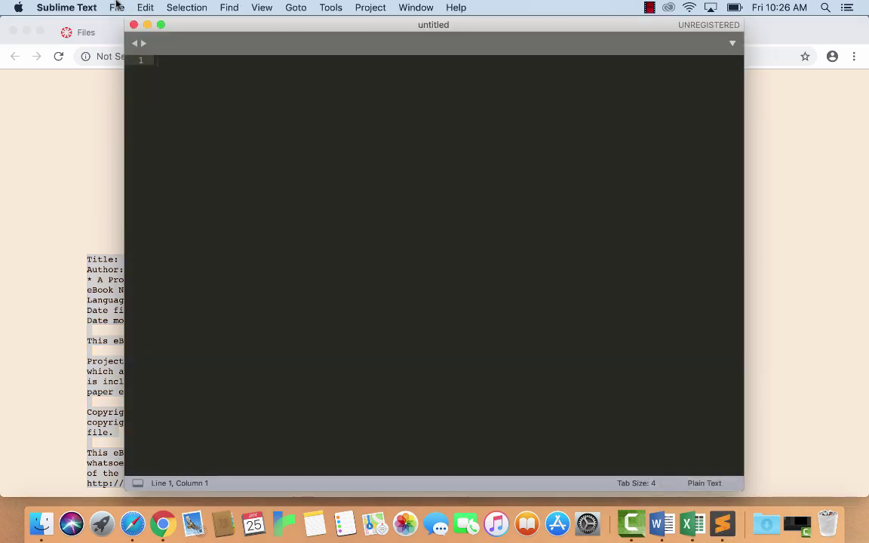
{"action": "left_click", "coordinate": [117, 6]}
{"action": "left_click", "coordinate": [127, 21]}
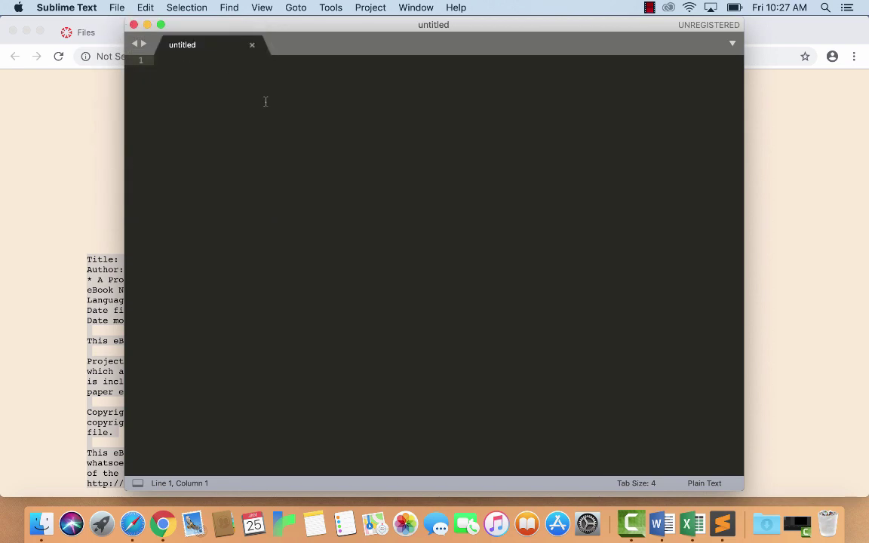
{"action": "left_click", "coordinate": [145, 6]}
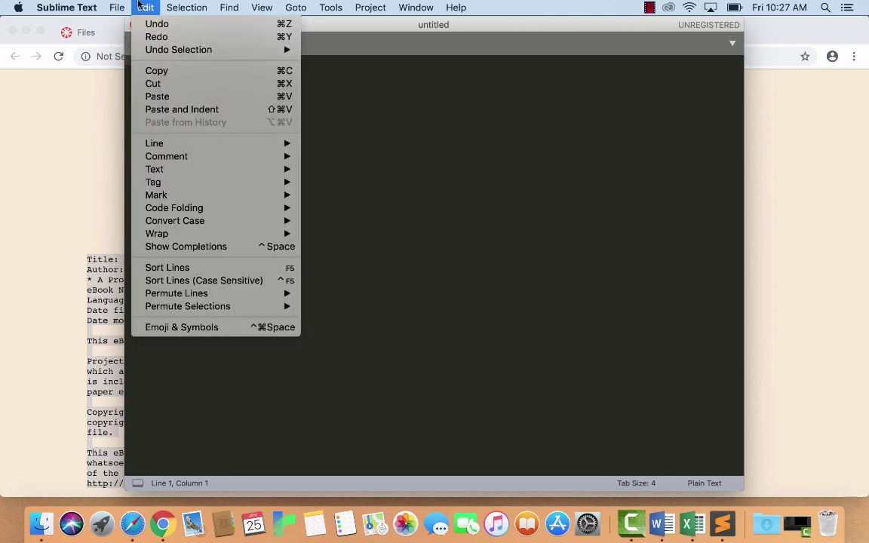
{"action": "left_click", "coordinate": [157, 96]}
Delete the trailing end notice and blank lines after 'For there she was.'
{"action": "scroll", "coordinate": [543, 342], "scroll_direction": "up", "scroll_amount": 15}
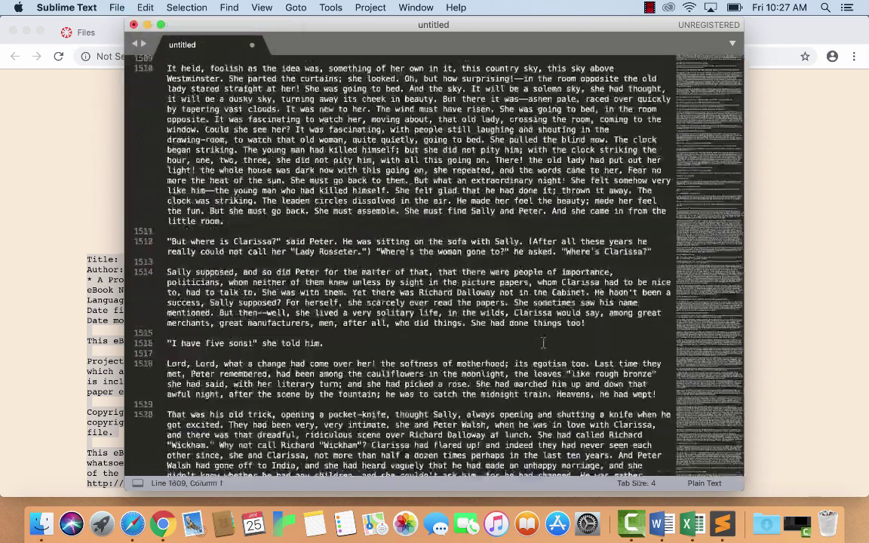
{"action": "scroll", "coordinate": [738, 431], "scroll_direction": "up", "scroll_amount": 5}
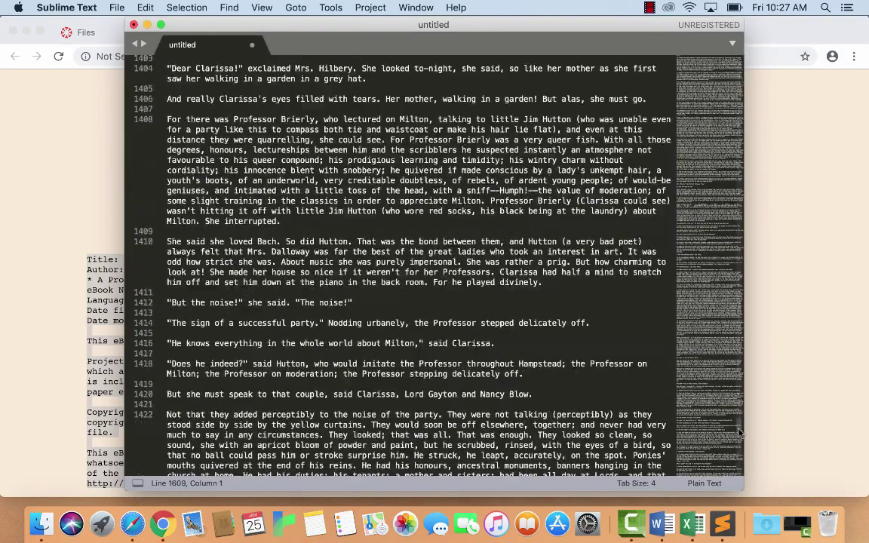
{"action": "left_click", "coordinate": [739, 426]}
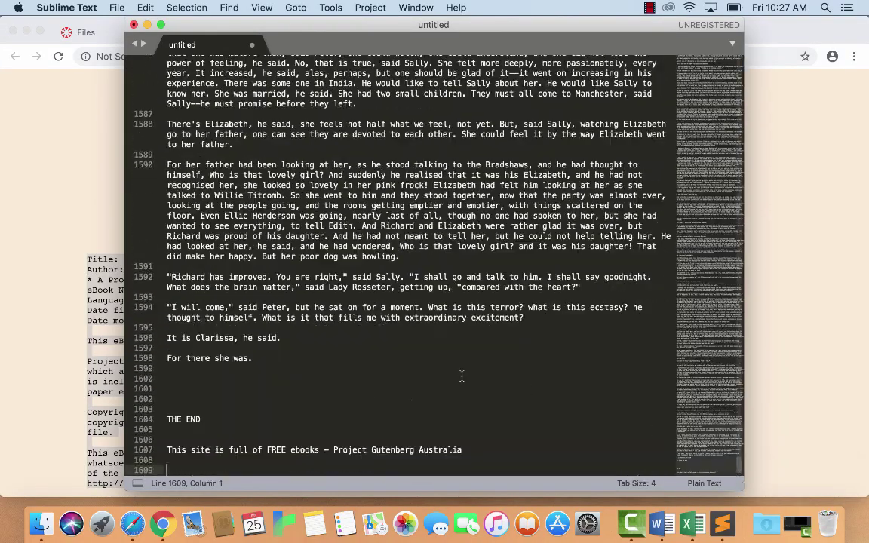
{"action": "left_click", "coordinate": [346, 358]}
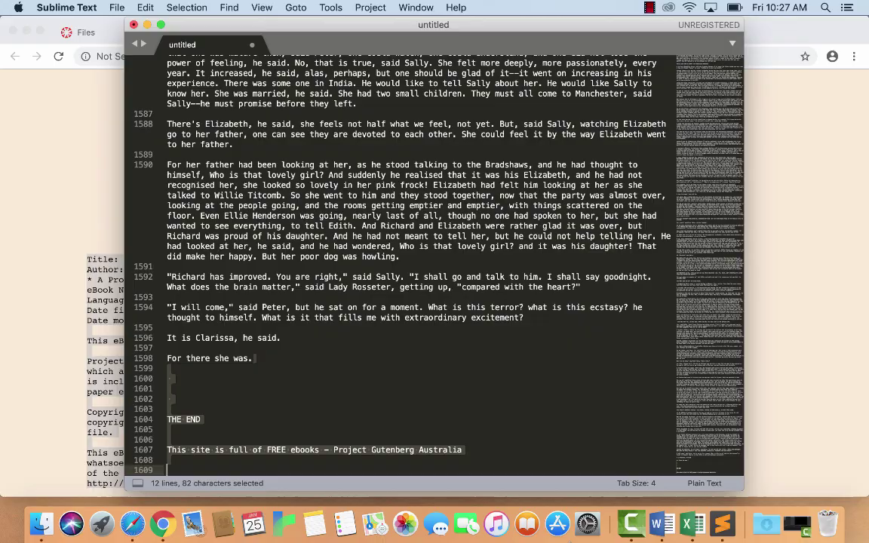
{"action": "key", "text": "BackSpace"}
Delete the Gutenberg header and blank lines so the novel starts on line 1
{"action": "scroll", "coordinate": [743, 464], "scroll_direction": "up", "scroll_amount": 10}
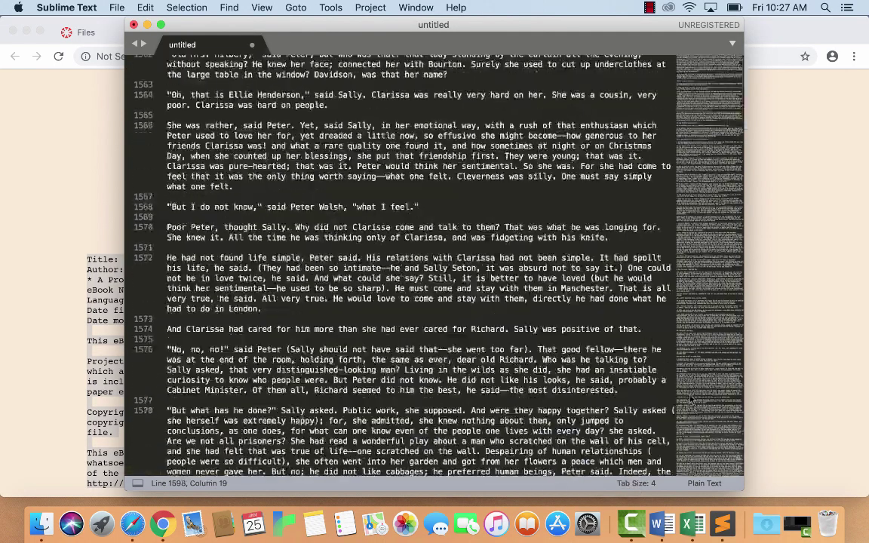
{"action": "scroll", "coordinate": [742, 464], "scroll_direction": "up", "scroll_amount": 20}
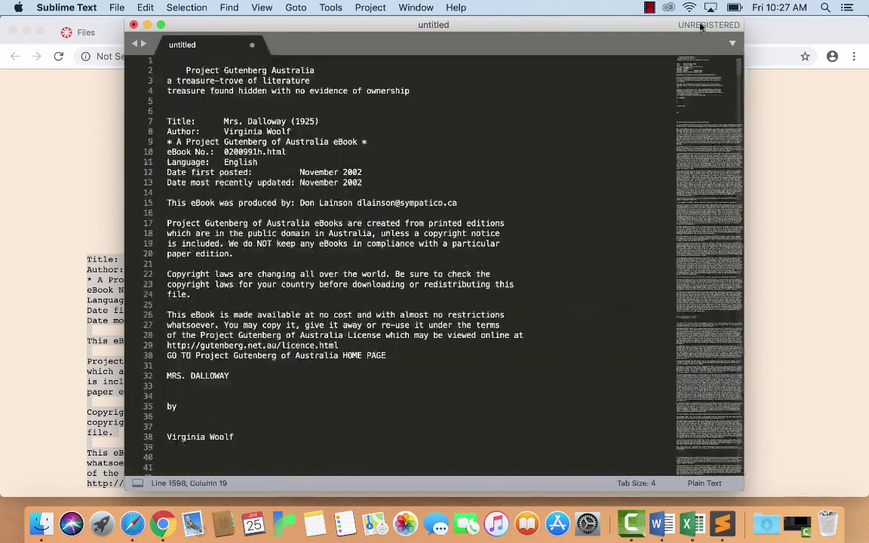
{"action": "scroll", "coordinate": [226, 287], "scroll_direction": "down", "scroll_amount": 5}
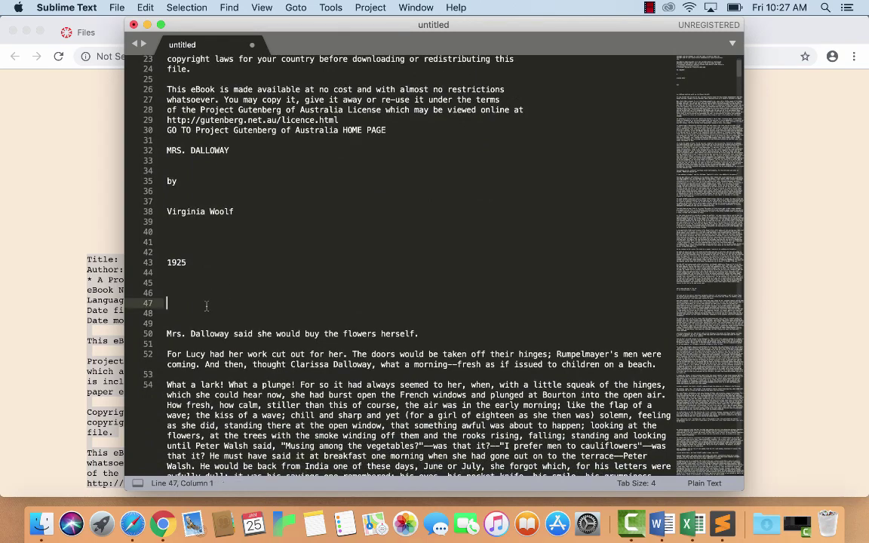
{"action": "left_click_drag", "start_coordinate": [167, 299], "coordinate": [169, 6]}
{"action": "key", "text": "BackSpace"}
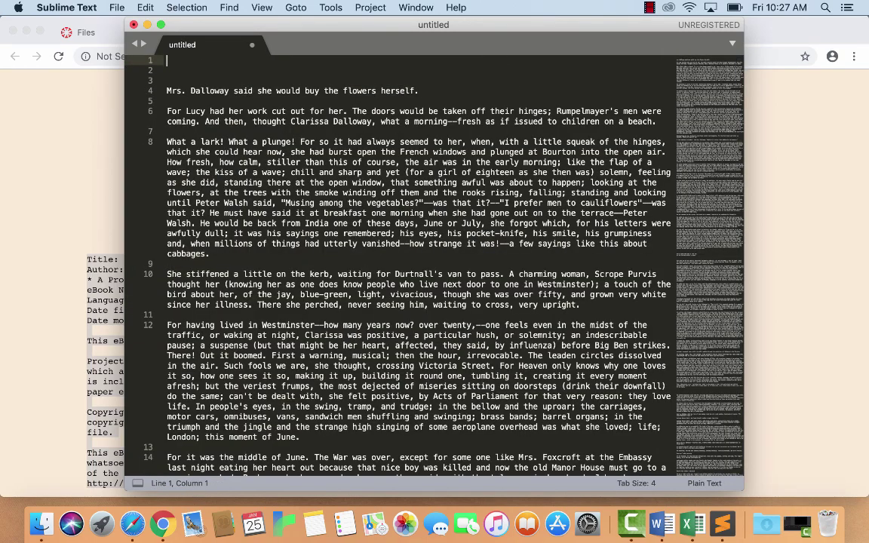
{"action": "left_click", "coordinate": [167, 80]}
{"action": "key", "text": "BackSpace"}
{"action": "key", "text": "Delete"}
{"action": "scroll", "coordinate": [390, 244], "scroll_direction": "down", "scroll_amount": 1}
{"action": "scroll", "coordinate": [390, 245], "scroll_direction": "up", "scroll_amount": 1}
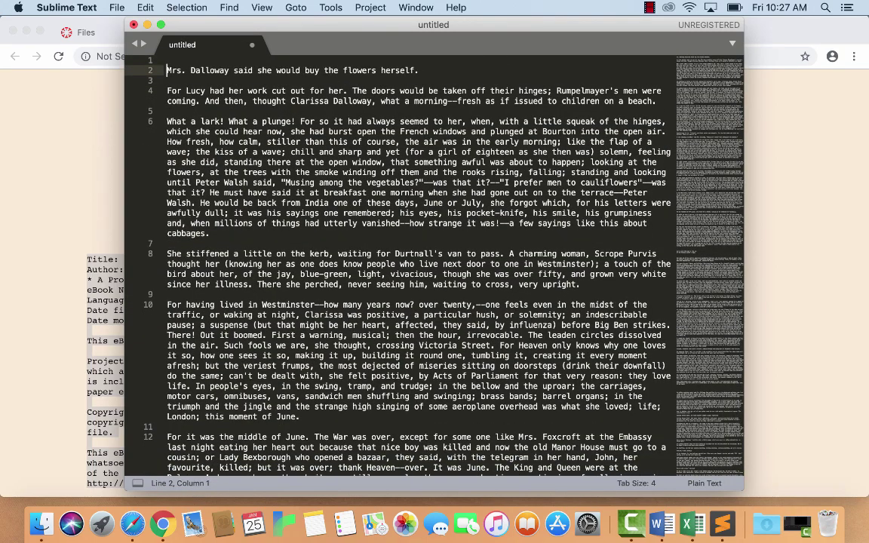
{"action": "key", "text": "BackSpace"}
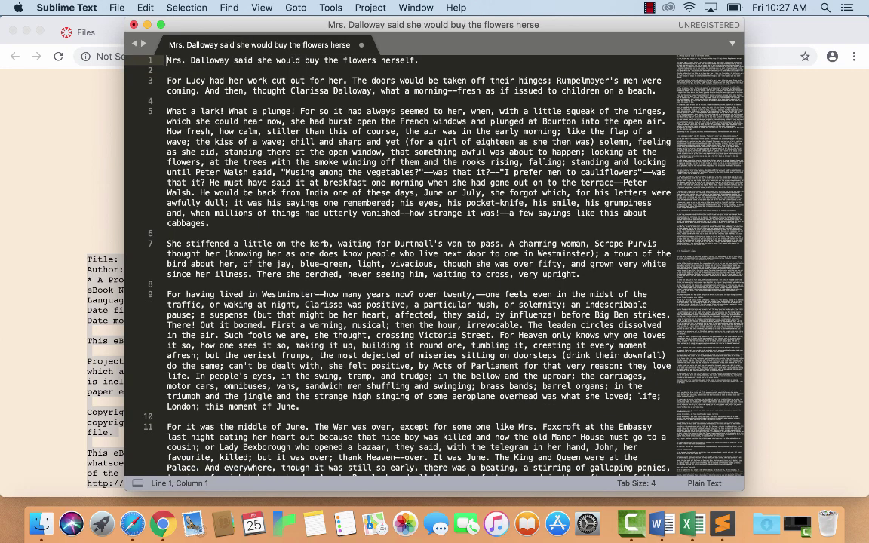
{"action": "key", "text": "super+f"}
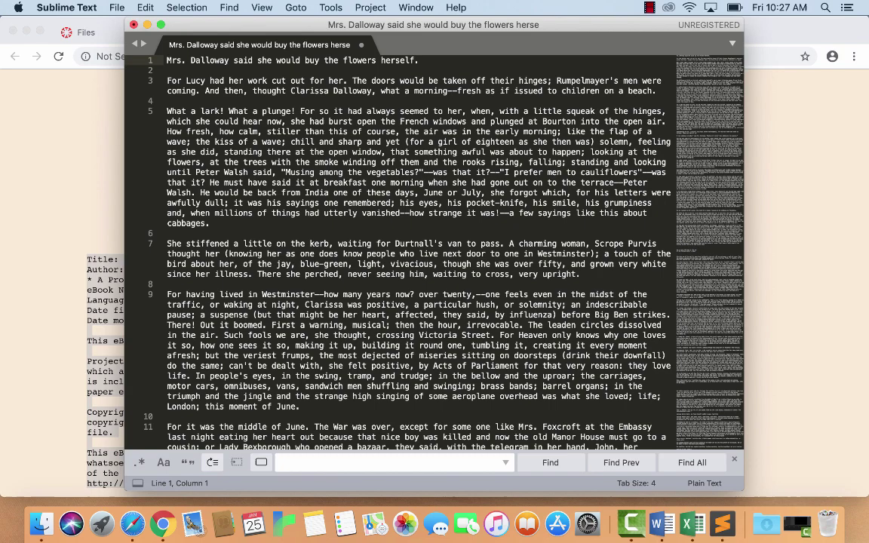
{"action": "type", "text": "made her "}
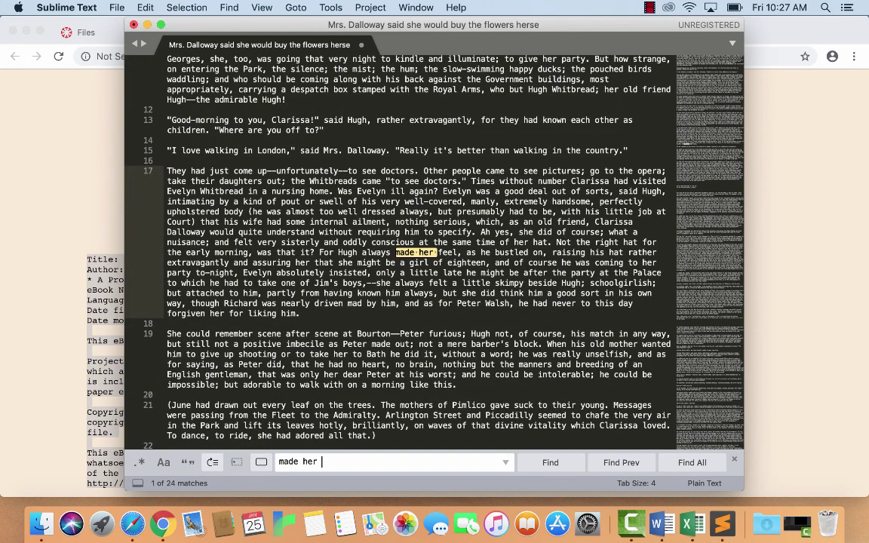
{"action": "type", "text": "fun"}
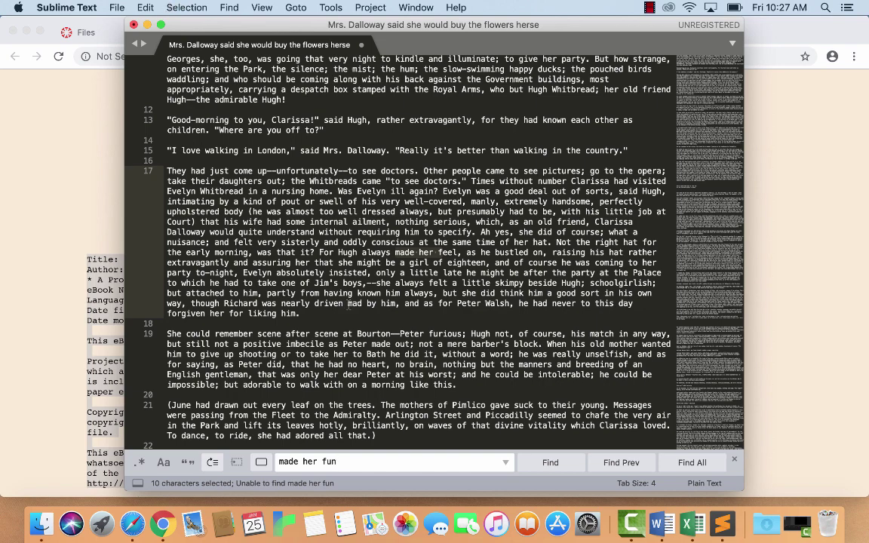
{"action": "scroll", "coordinate": [349, 304], "scroll_direction": "down", "scroll_amount": 5}
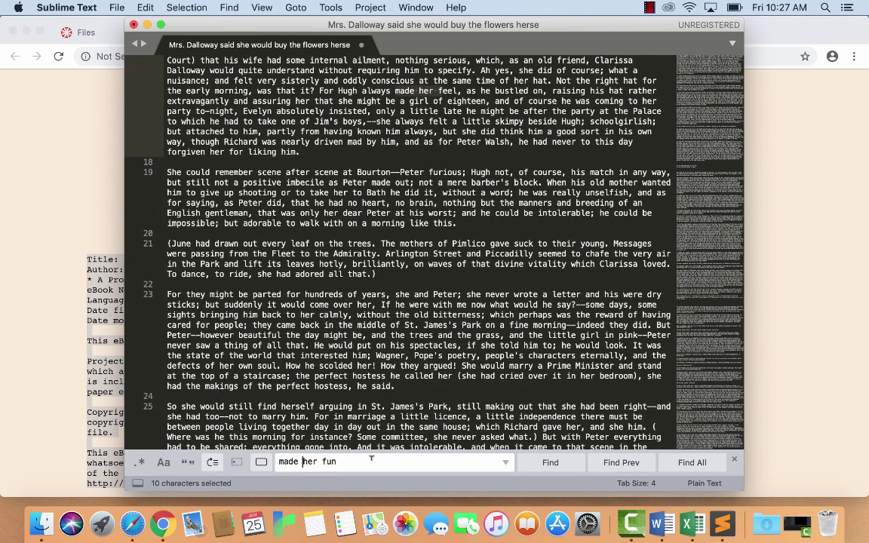
{"action": "left_click", "coordinate": [322, 461]}
{"action": "type", "text": "feel the"}
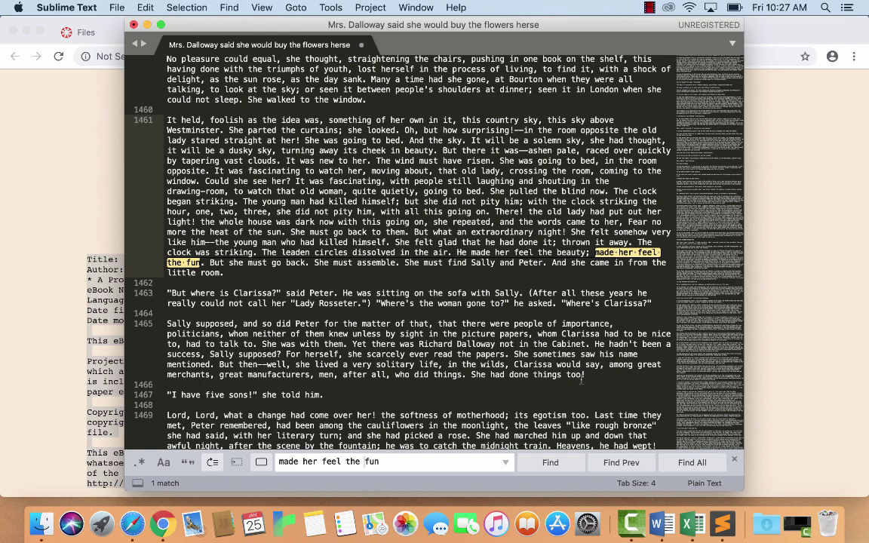
{"action": "left_click", "coordinate": [735, 461]}
{"action": "scroll", "coordinate": [535, 287], "scroll_direction": "up", "scroll_amount": 20}
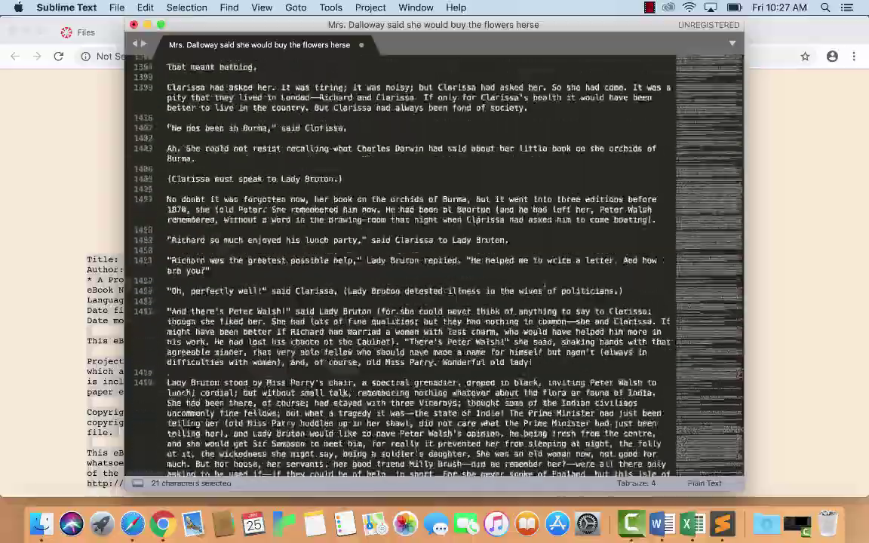
{"action": "scroll", "coordinate": [535, 287], "scroll_direction": "up", "scroll_amount": 20}
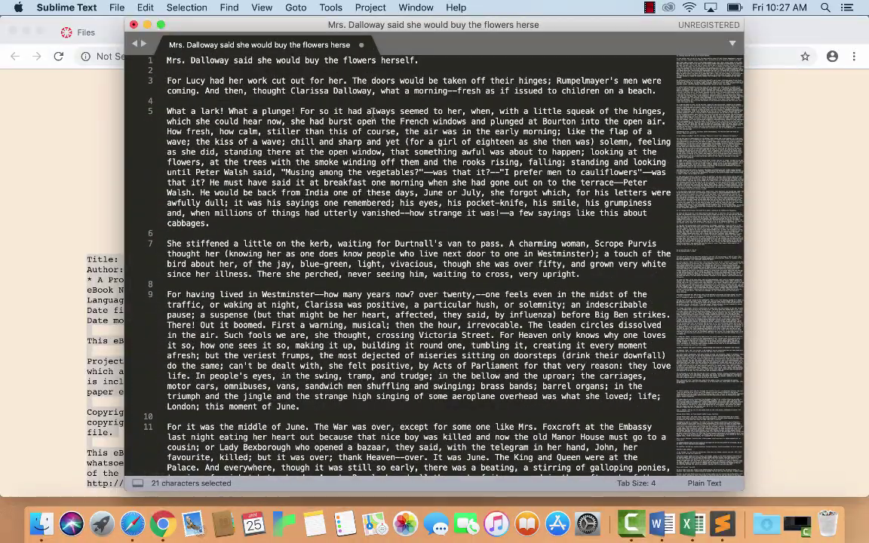
Save the Sublime Text file under the name 'Virginia Woolf -- Mrs Dalloway.txt'
{"action": "left_click", "coordinate": [117, 8]}
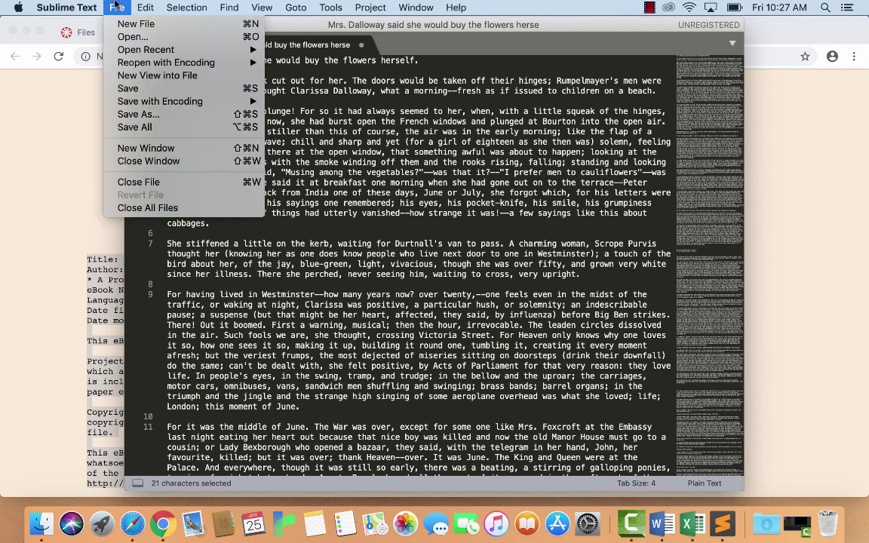
{"action": "left_click", "coordinate": [135, 92]}
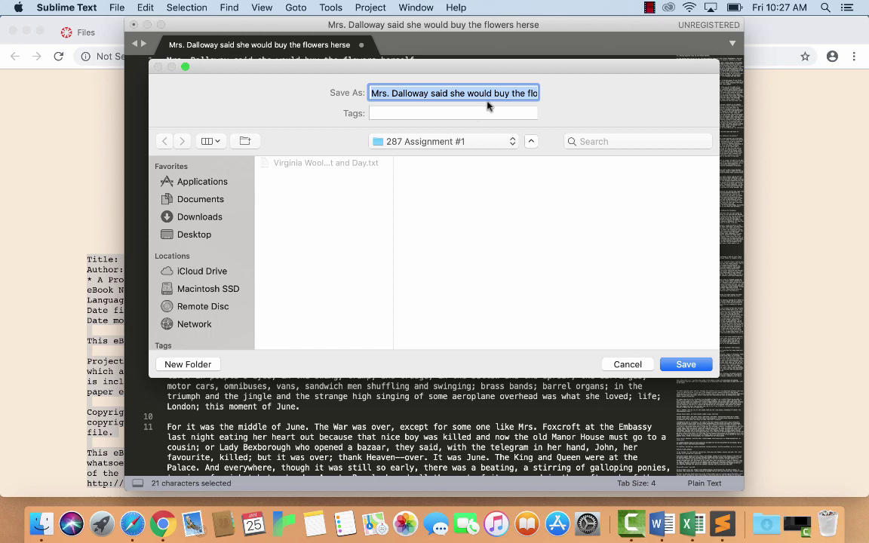
{"action": "type", "text": "Virginia"}
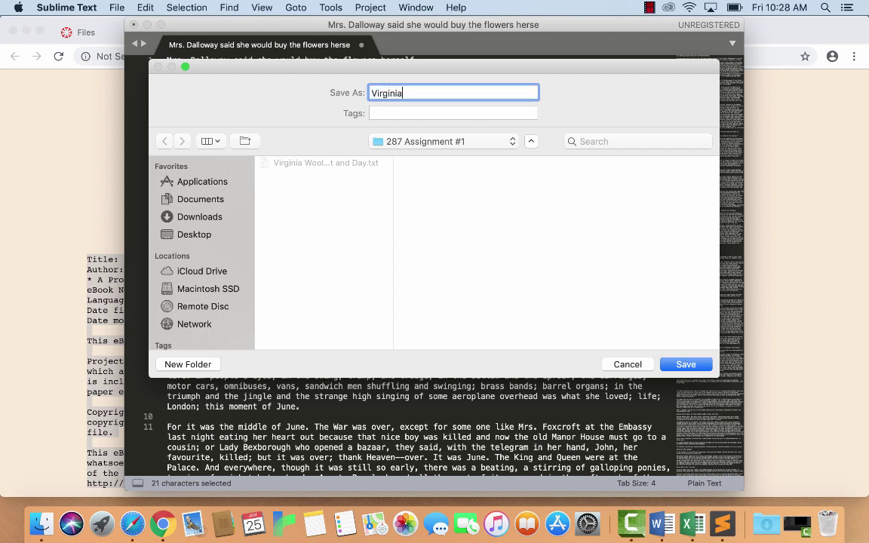
{"action": "type", "text": " Woolf -- Mrs Da"}
{"action": "key", "text": "BackSpace"}
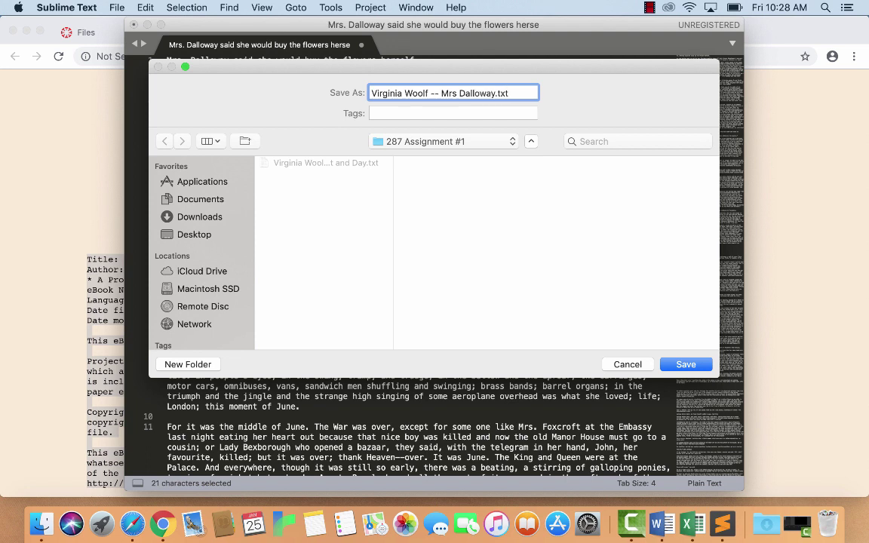
{"action": "key", "text": "Return"}
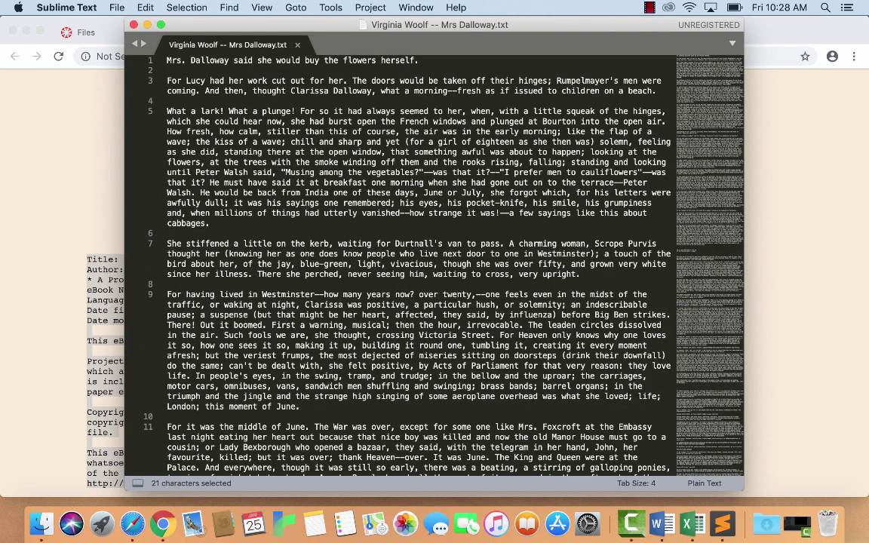
Review the lecture slide instructions in Chrome
{"action": "left_click", "coordinate": [57, 114]}
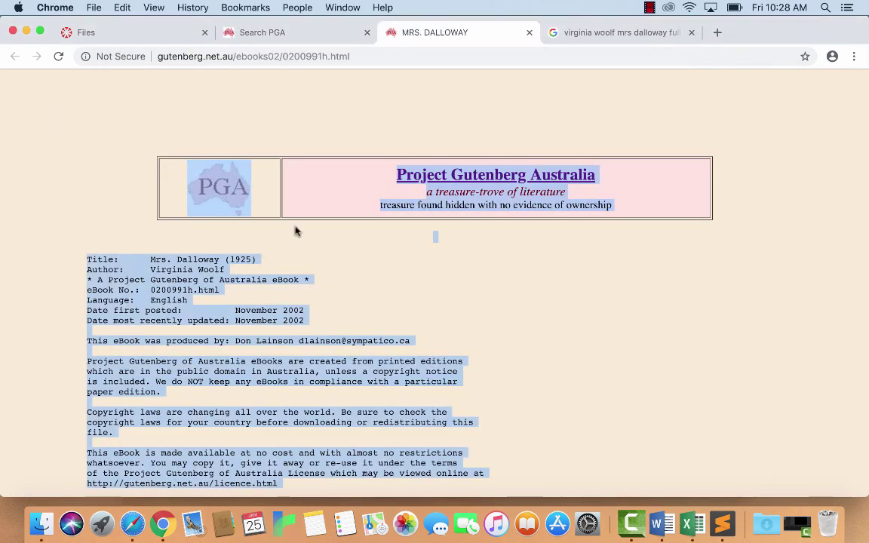
{"action": "left_click", "coordinate": [136, 33]}
{"action": "scroll", "coordinate": [481, 376], "scroll_direction": "down", "scroll_amount": 3}
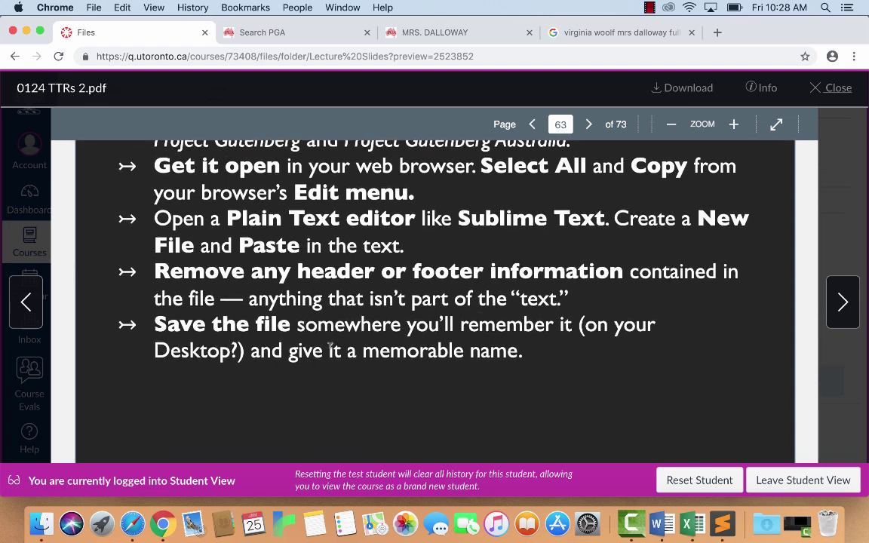
{"action": "scroll", "coordinate": [543, 341], "scroll_direction": "down", "scroll_amount": 2}
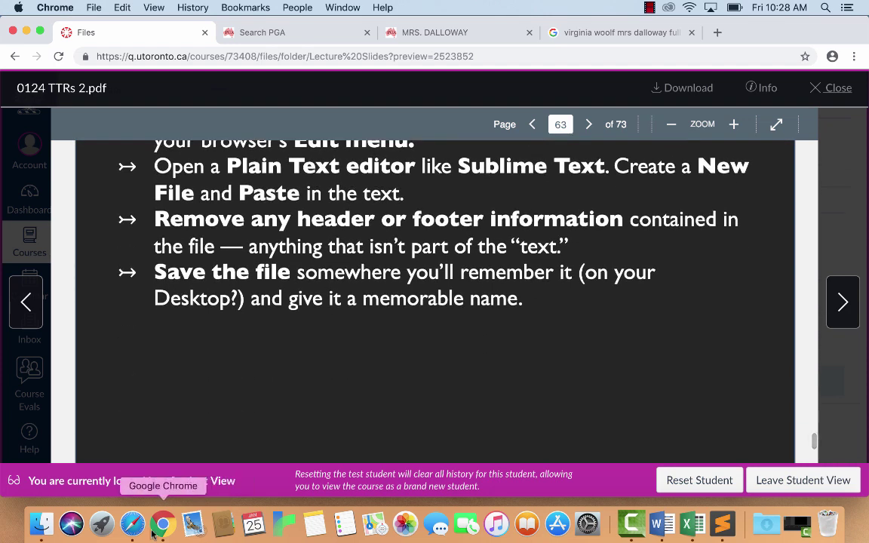
In a new Finder window, open Desktop > 287 Assignment #1 and select the Mrs Dalloway file
{"action": "left_click", "coordinate": [38, 524]}
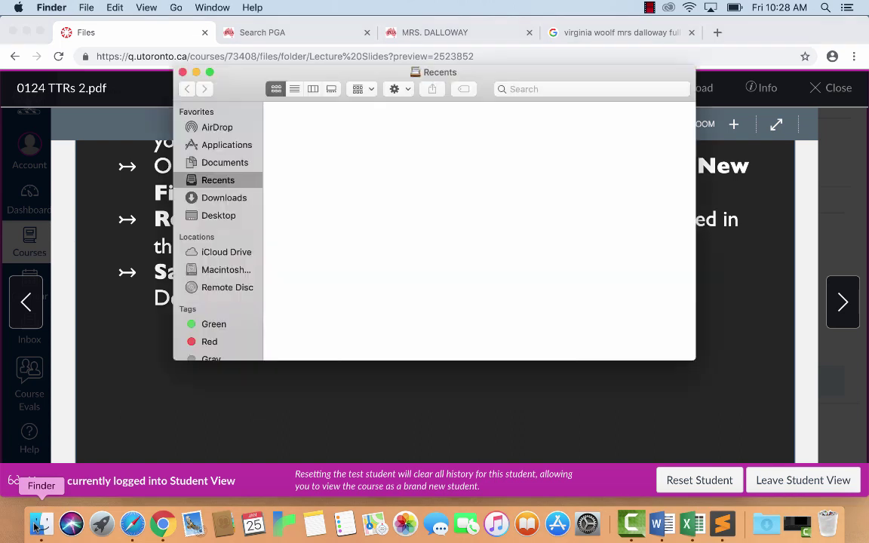
{"action": "left_click", "coordinate": [226, 163]}
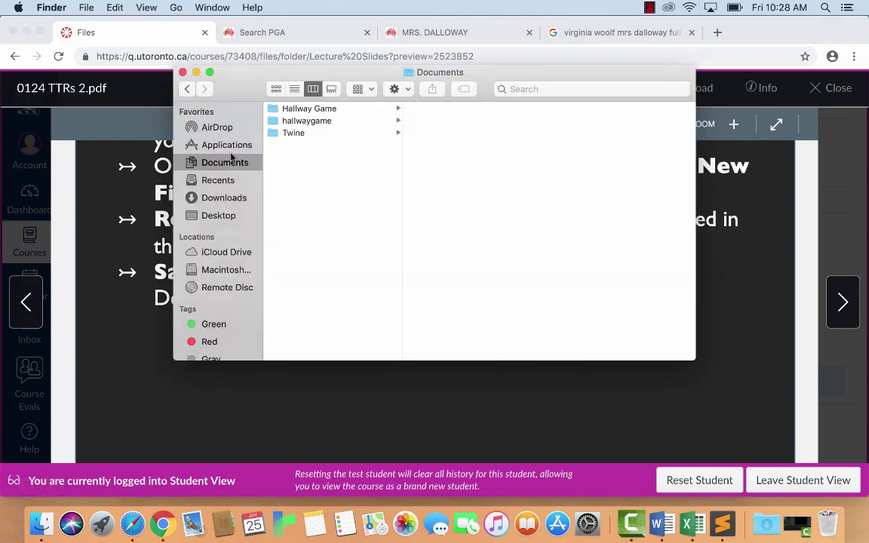
{"action": "left_click", "coordinate": [226, 197]}
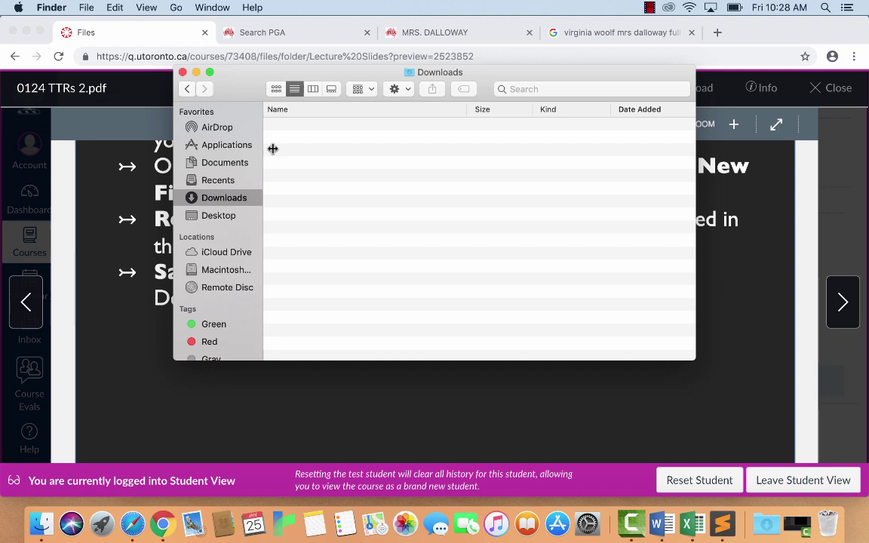
{"action": "left_click", "coordinate": [216, 213]}
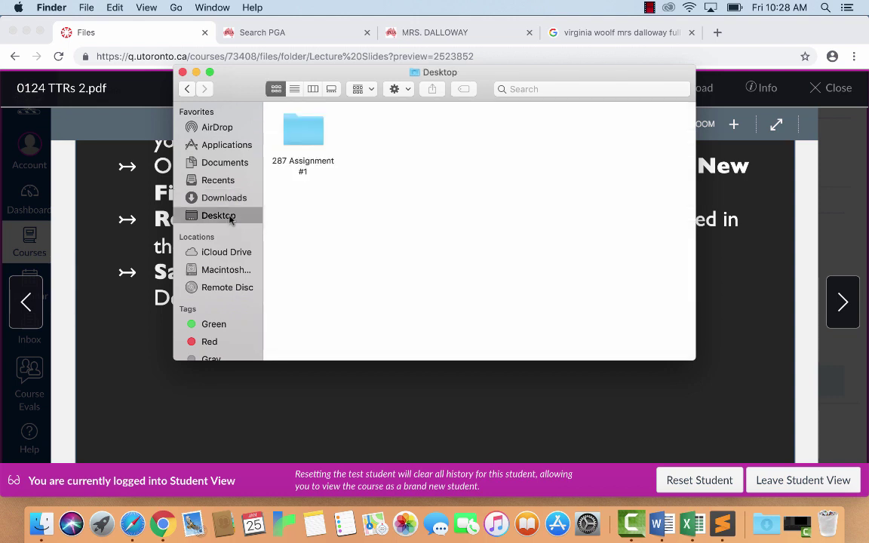
{"action": "double_click", "coordinate": [304, 134]}
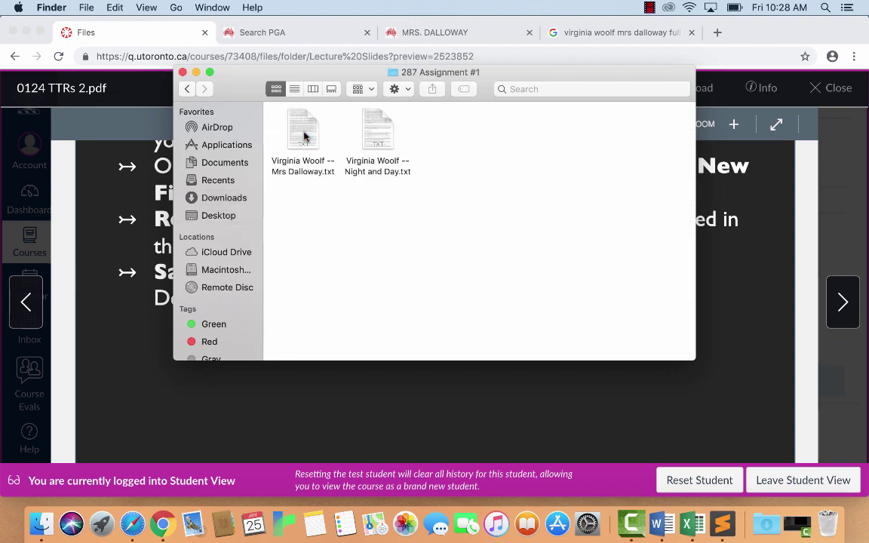
{"action": "left_click", "coordinate": [301, 137]}
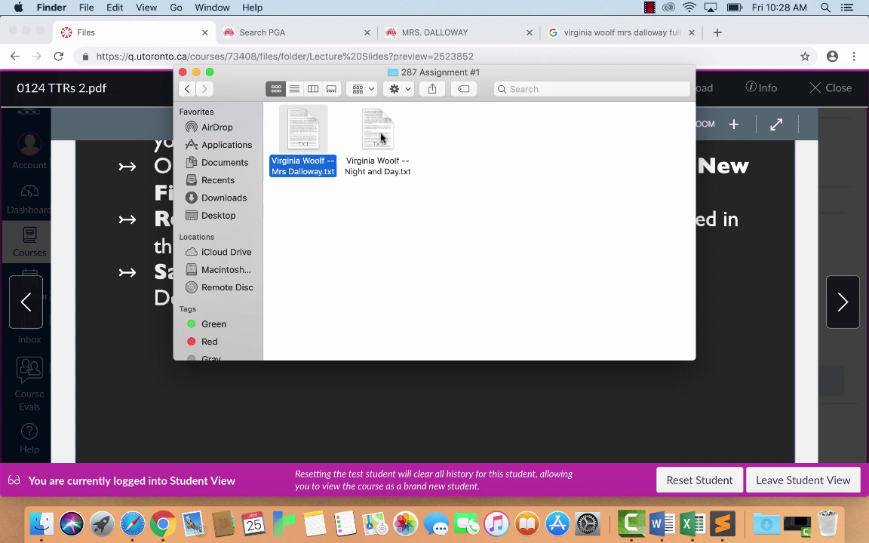
{"action": "left_click", "coordinate": [379, 129]}
{"action": "left_click", "coordinate": [302, 137]}
Open the Mrs Dalloway text in TextEdit, scroll through it, and close it
{"action": "double_click", "coordinate": [311, 169]}
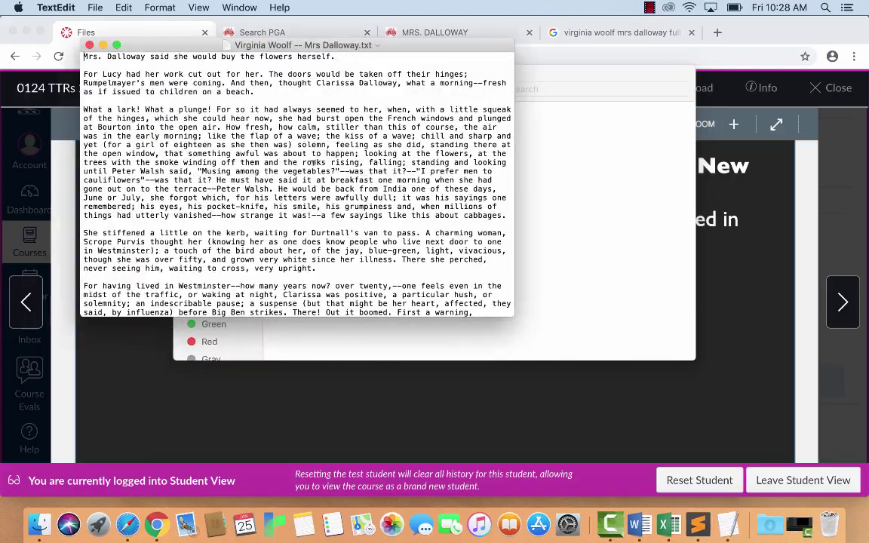
{"action": "scroll", "coordinate": [448, 187], "scroll_direction": "down", "scroll_amount": 15}
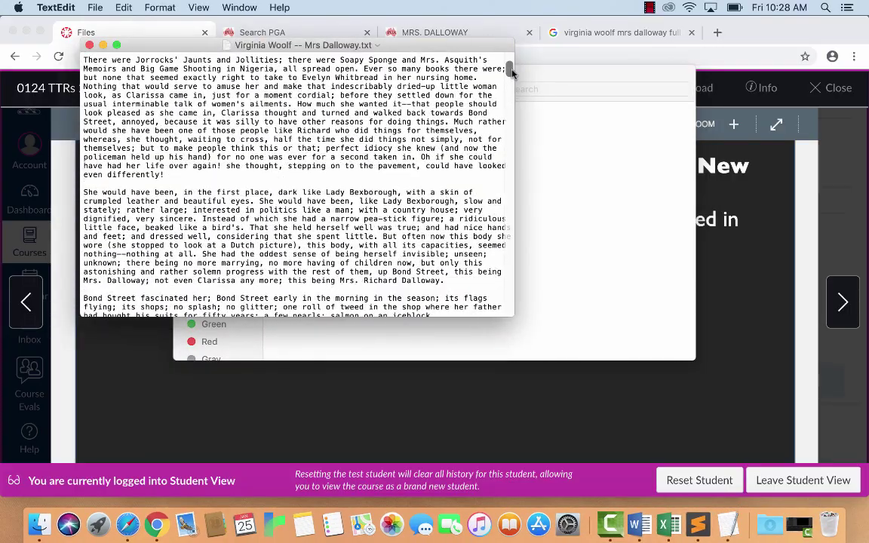
{"action": "scroll", "coordinate": [462, 67], "scroll_direction": "down", "scroll_amount": 20}
{"action": "scroll", "coordinate": [452, 189], "scroll_direction": "up", "scroll_amount": 20}
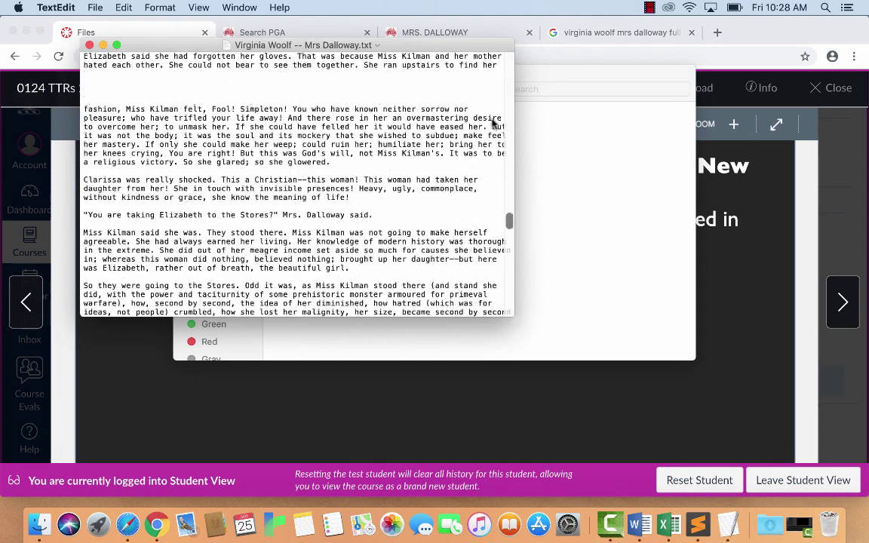
{"action": "left_click", "coordinate": [88, 45]}
Open the Night and Day text in TextEdit, check it to the end, and close it
{"action": "left_click", "coordinate": [371, 128]}
{"action": "double_click", "coordinate": [371, 129]}
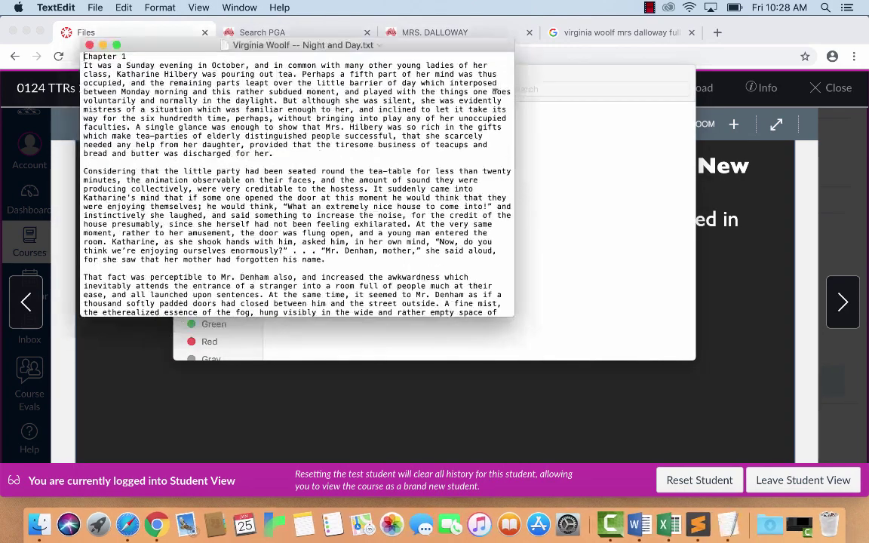
{"action": "scroll", "coordinate": [510, 62], "scroll_direction": "down", "scroll_amount": 5}
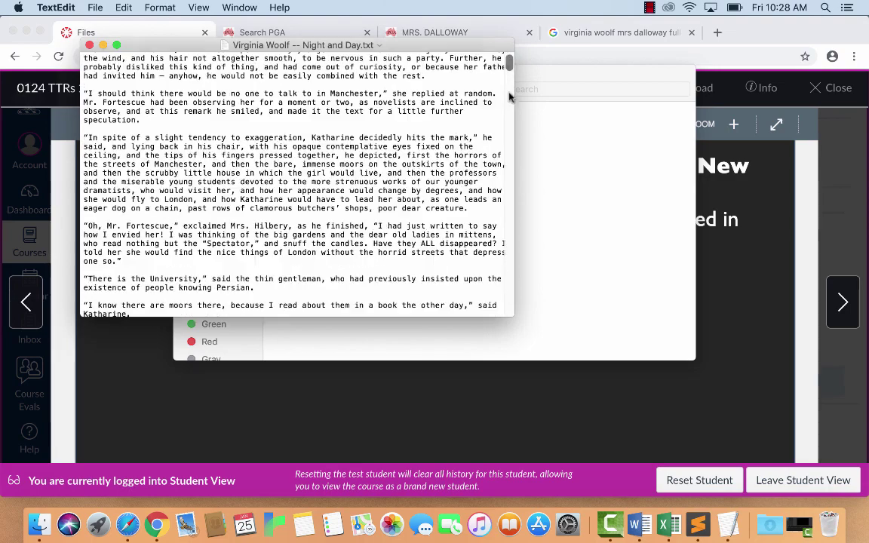
{"action": "left_click_drag", "start_coordinate": [509, 62], "coordinate": [519, 360]}
{"action": "left_click", "coordinate": [89, 45]}
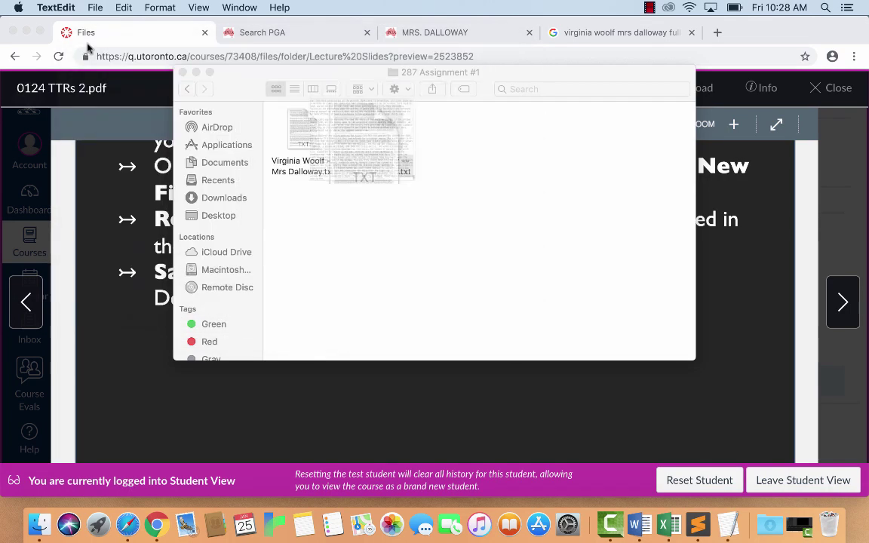
{"action": "left_click", "coordinate": [453, 211]}
Scroll the lecture PDF to the slide on calculating and comparing TTRs
{"action": "left_click", "coordinate": [288, 395]}
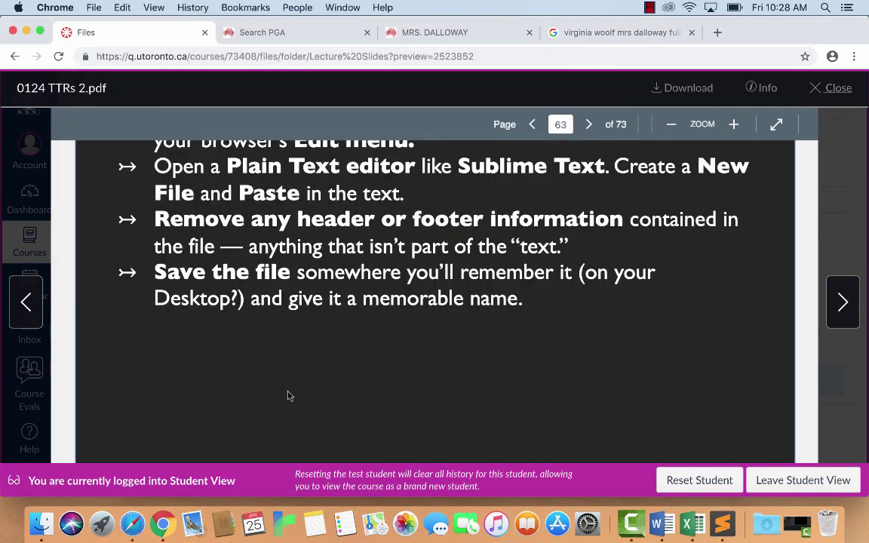
{"action": "scroll", "coordinate": [287, 392], "scroll_direction": "down", "scroll_amount": 6}
{"action": "scroll", "coordinate": [288, 388], "scroll_direction": "down", "scroll_amount": 3}
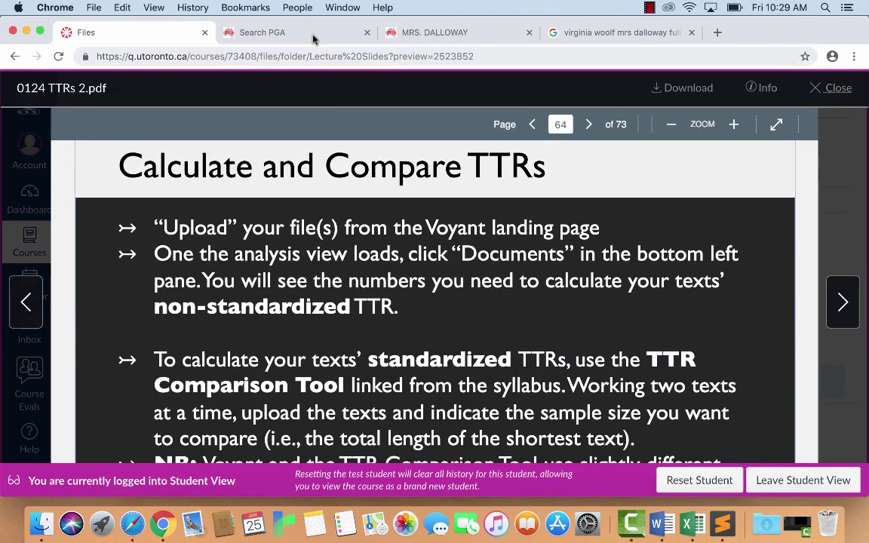
Go back to the ENG 287 course page and open the Voyant Tools link
{"action": "left_click", "coordinate": [281, 33]}
{"action": "left_click_drag", "start_coordinate": [14, 56], "coordinate": [45, 94]}
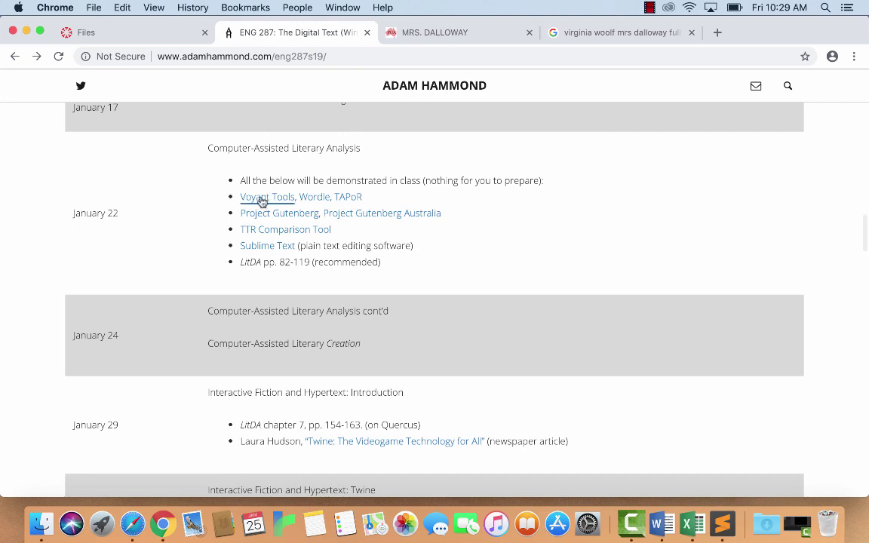
{"action": "left_click", "coordinate": [261, 197]}
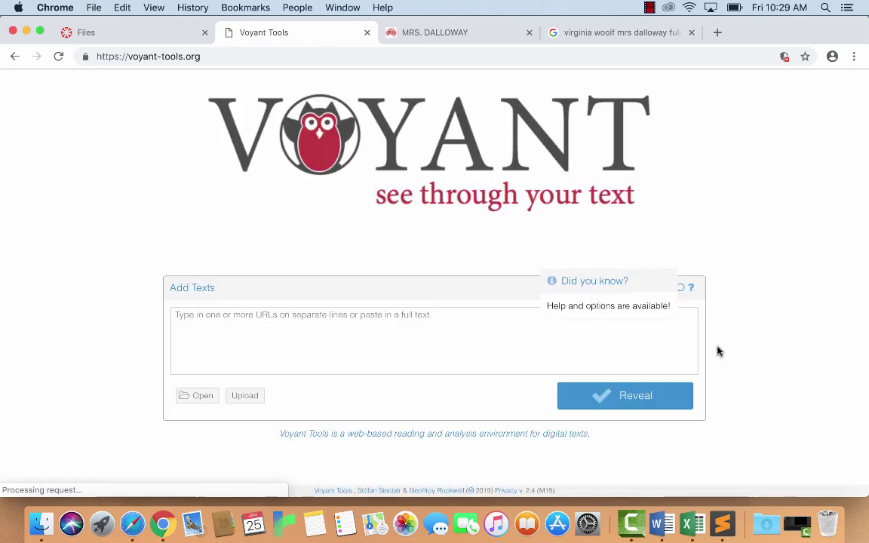
Upload both the Mrs Dalloway and Night and Day text files from 287 Assignment #1 to Voyant
{"action": "left_click", "coordinate": [252, 398]}
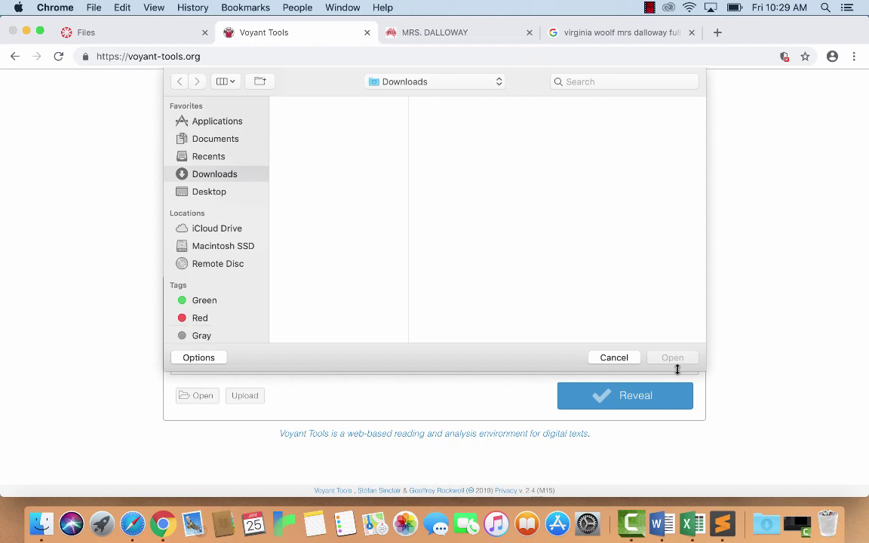
{"action": "left_click", "coordinate": [615, 358]}
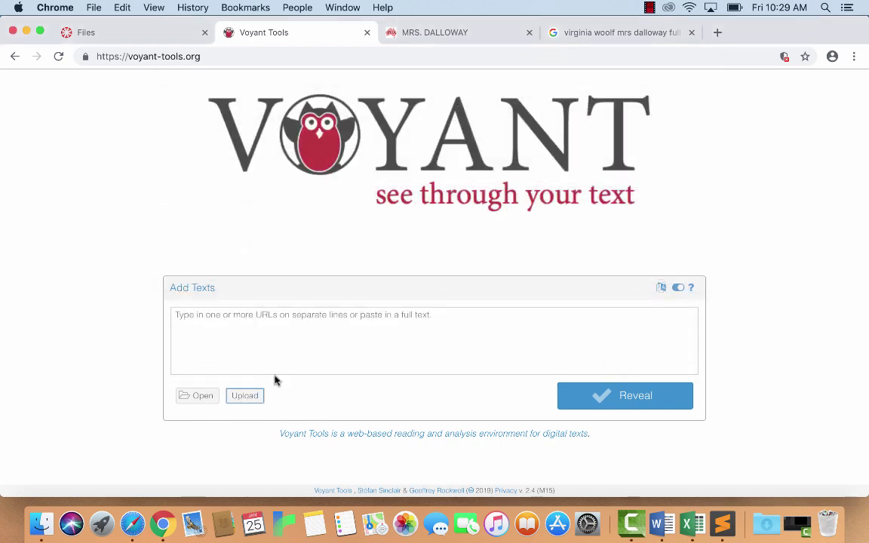
{"action": "left_click", "coordinate": [252, 398]}
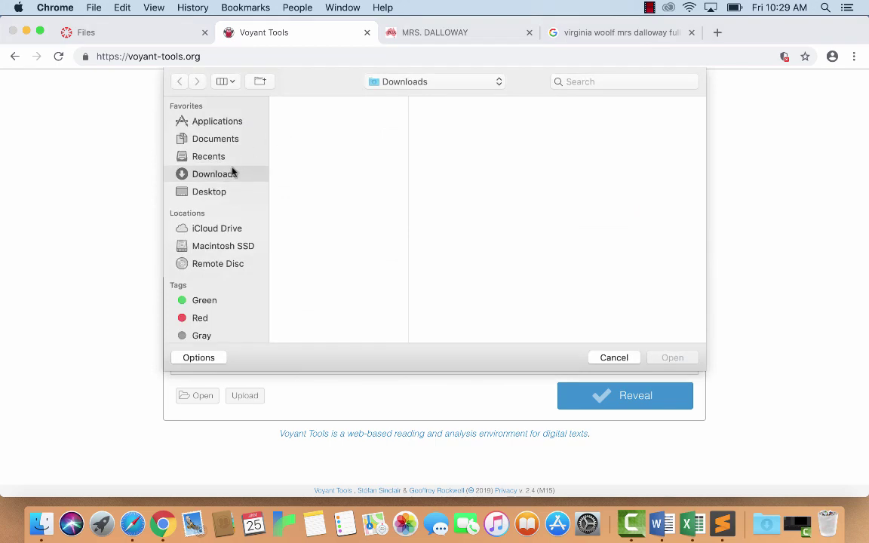
{"action": "left_click", "coordinate": [220, 191]}
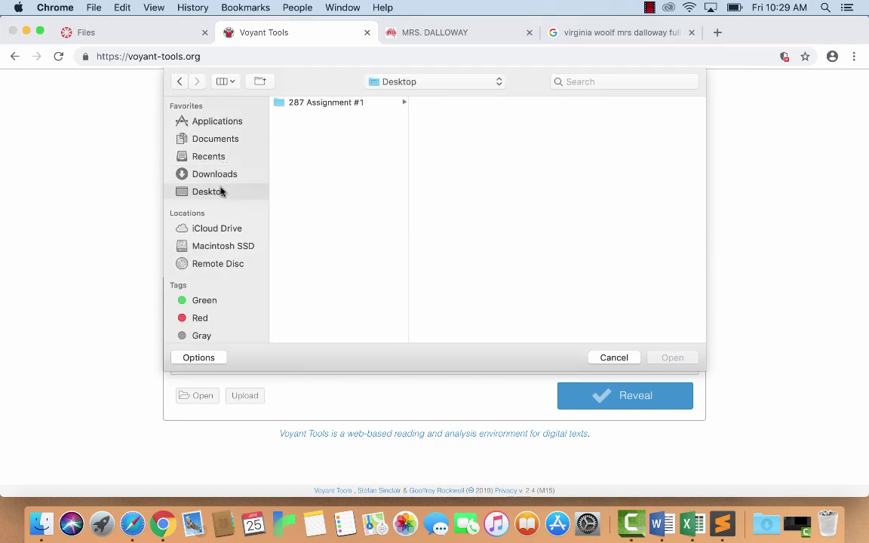
{"action": "left_click", "coordinate": [316, 103]}
{"action": "left_click", "coordinate": [496, 105]}
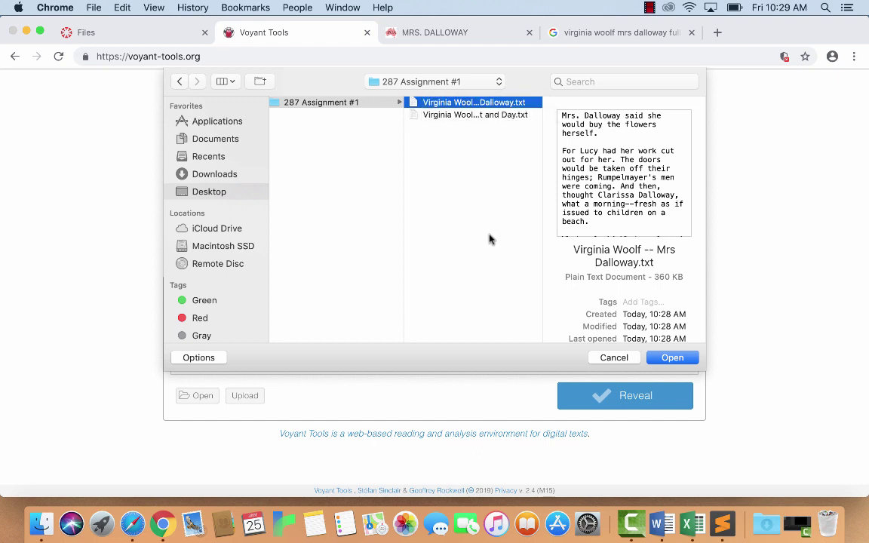
{"action": "left_click", "coordinate": [467, 114], "text": "shift"}
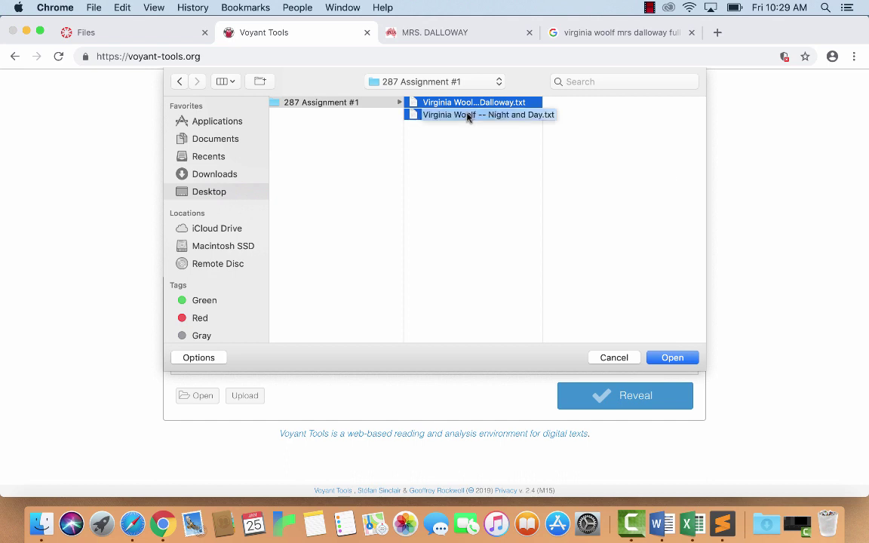
{"action": "left_click", "coordinate": [672, 357]}
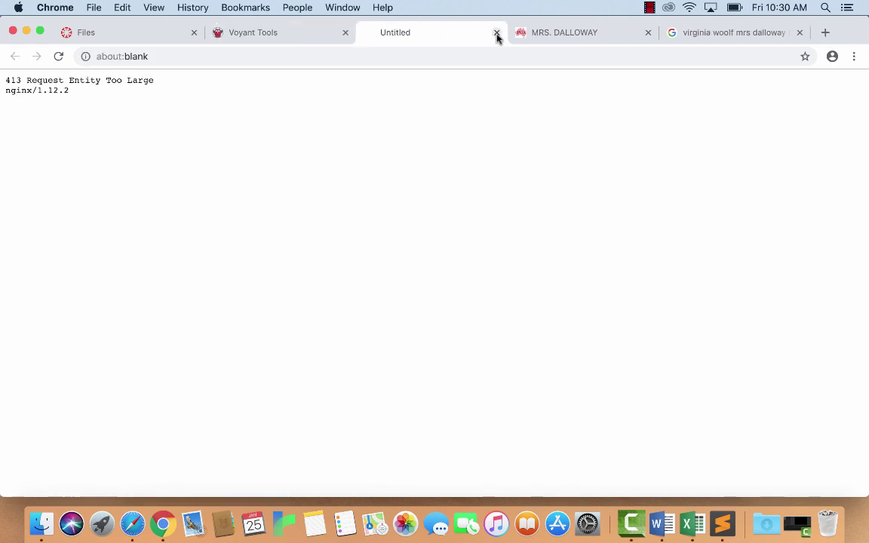
Dismiss the 413 error and upload only the Night and Day text file to Voyant
{"action": "left_click", "coordinate": [496, 34]}
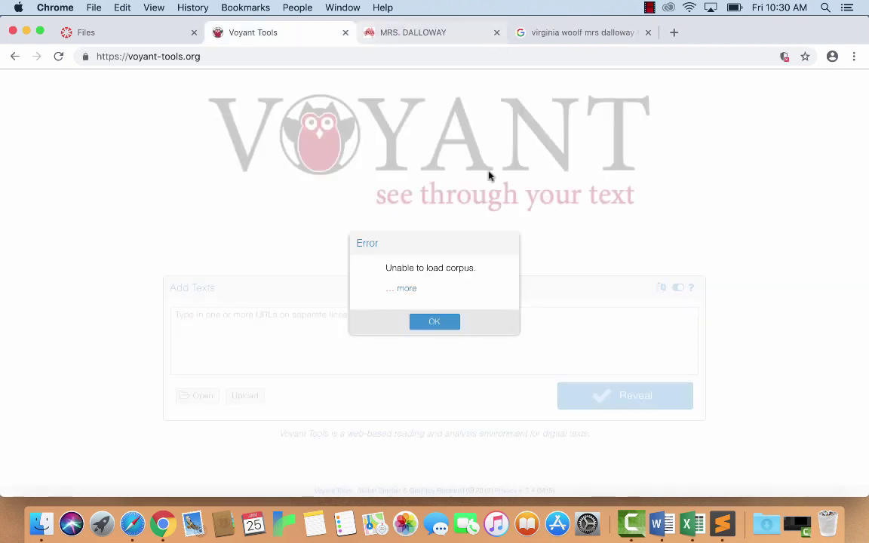
{"action": "left_click", "coordinate": [434, 322]}
{"action": "left_click", "coordinate": [244, 396]}
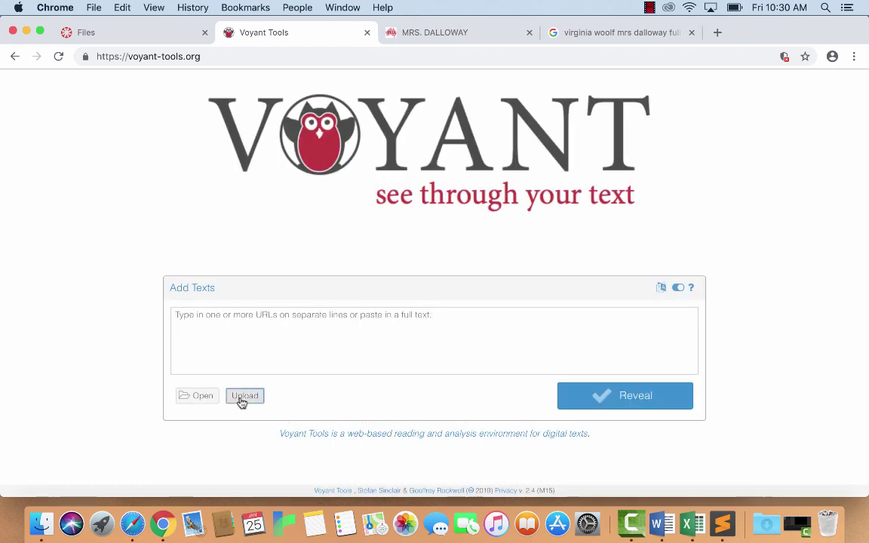
{"action": "left_click", "coordinate": [323, 98]}
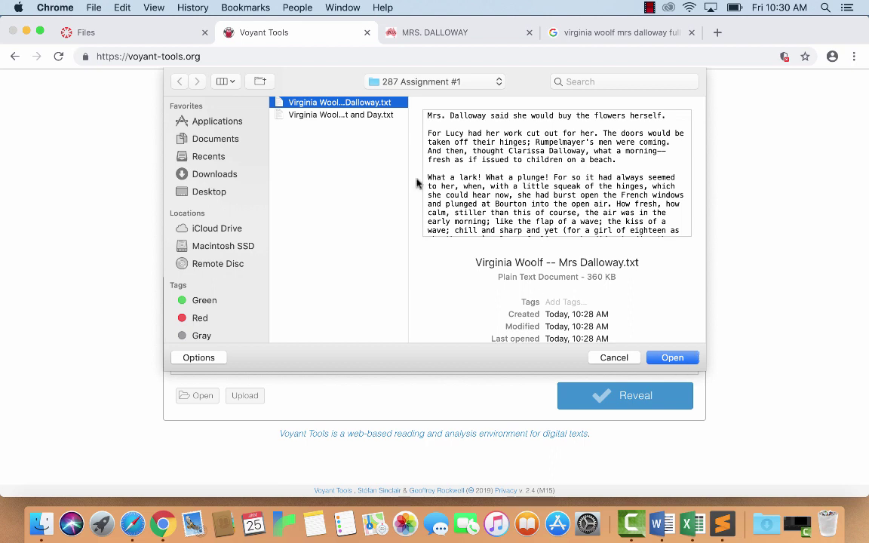
{"action": "left_click", "coordinate": [363, 116]}
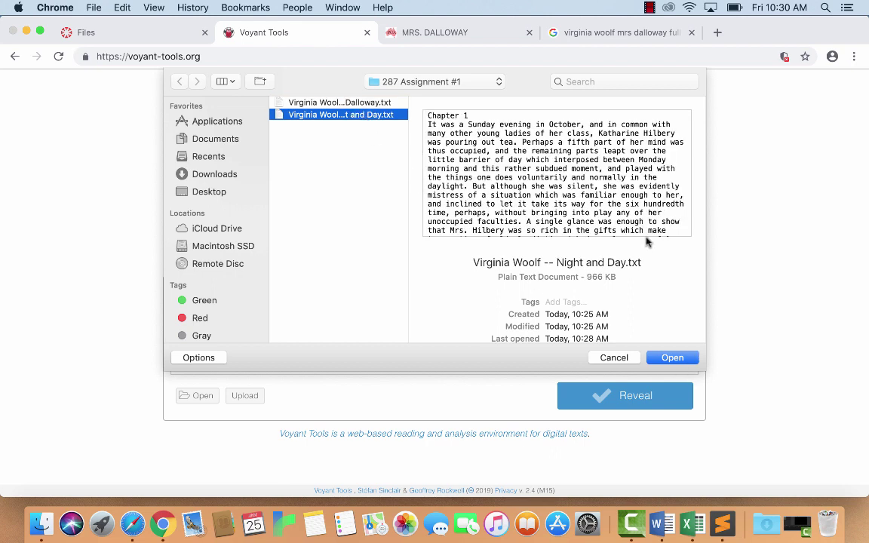
{"action": "left_click", "coordinate": [673, 357]}
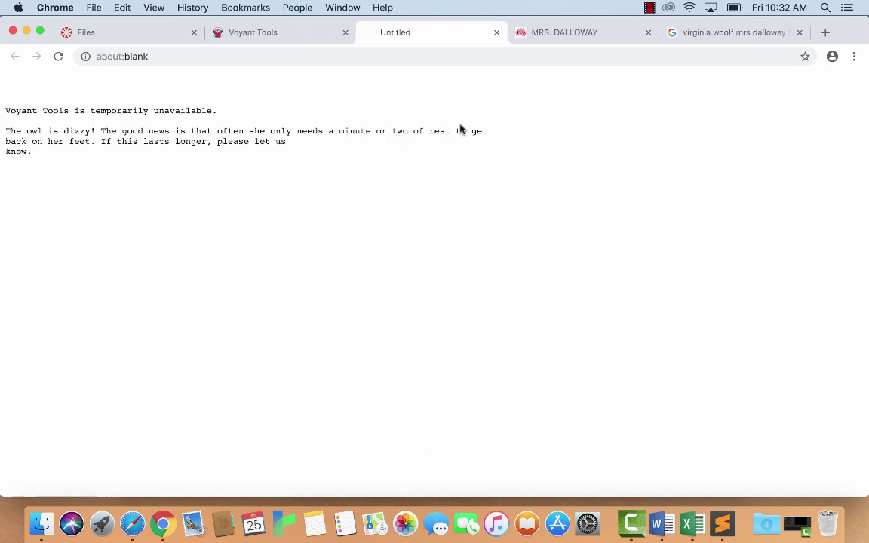
Close the error tab, view the load error details, and close the unavailable notice
{"action": "left_click", "coordinate": [496, 32]}
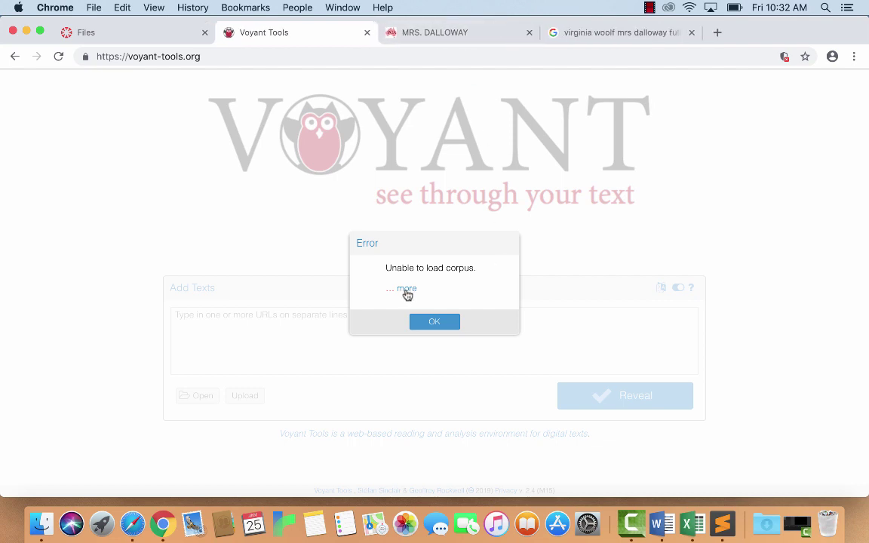
{"action": "left_click", "coordinate": [406, 289]}
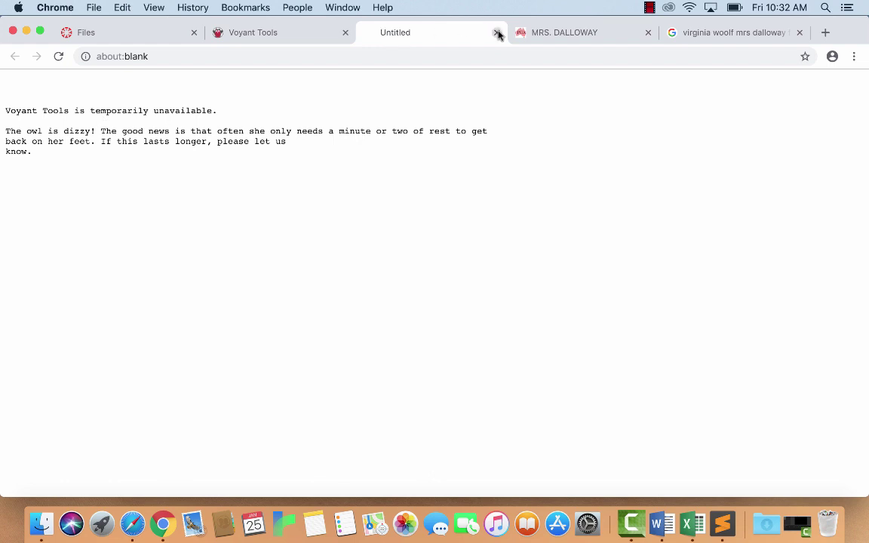
{"action": "left_click", "coordinate": [495, 32]}
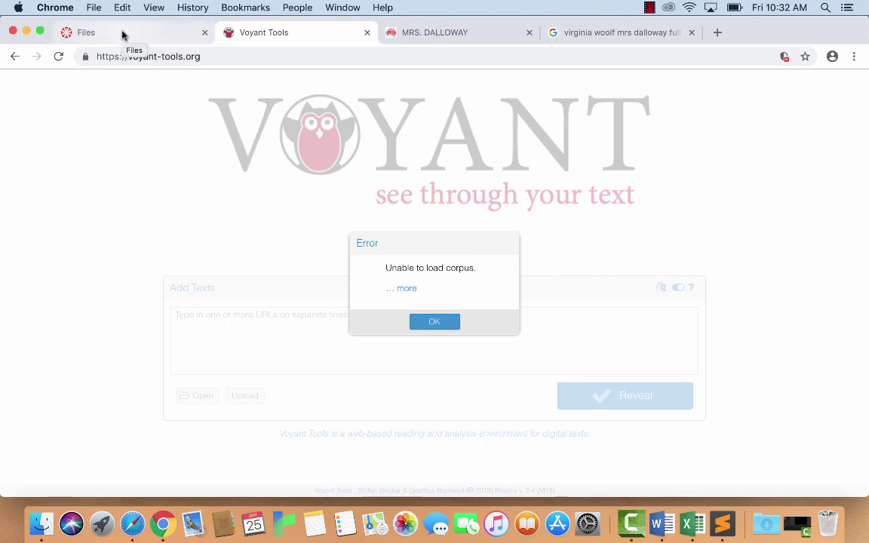
{"action": "left_click", "coordinate": [123, 34]}
Reopen the ENG 287 page from History in a new tab and follow the January 22 TAPoR link
{"action": "left_click", "coordinate": [287, 31]}
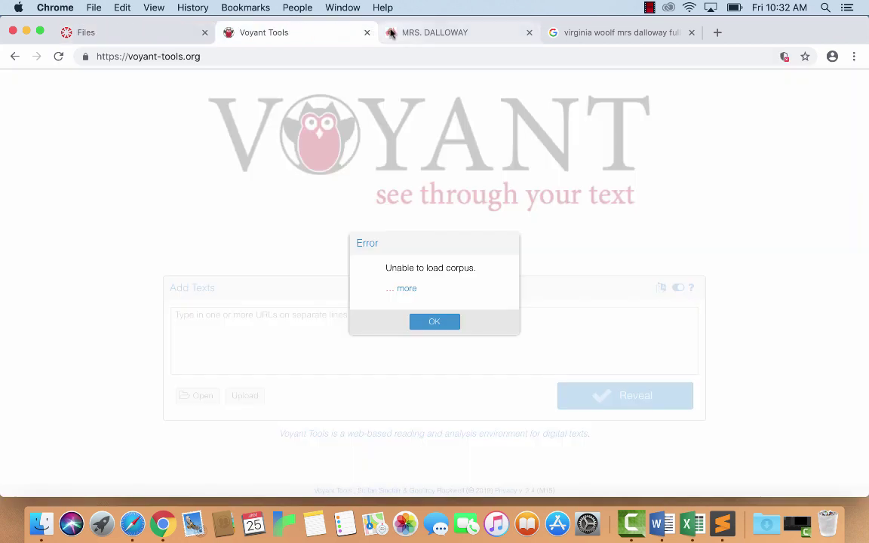
{"action": "key", "text": "super+t"}
{"action": "left_click", "coordinate": [194, 8]}
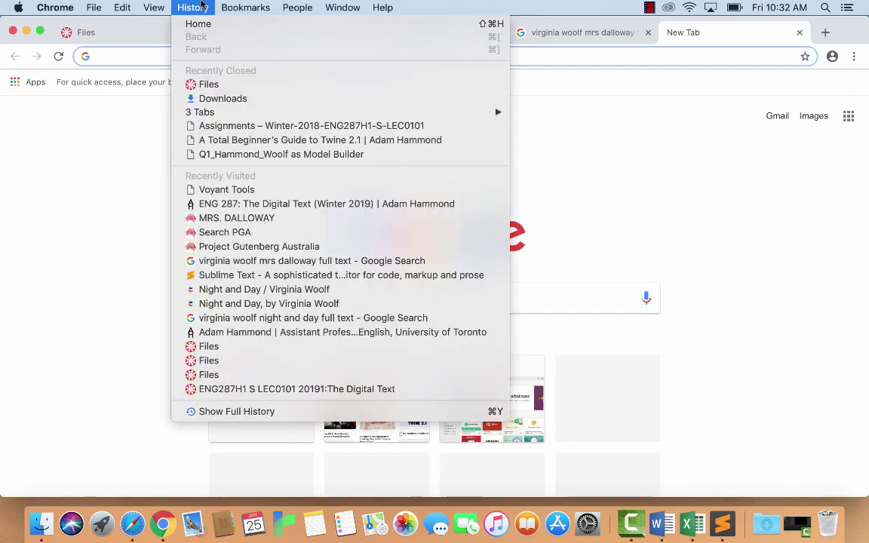
{"action": "left_click", "coordinate": [249, 204]}
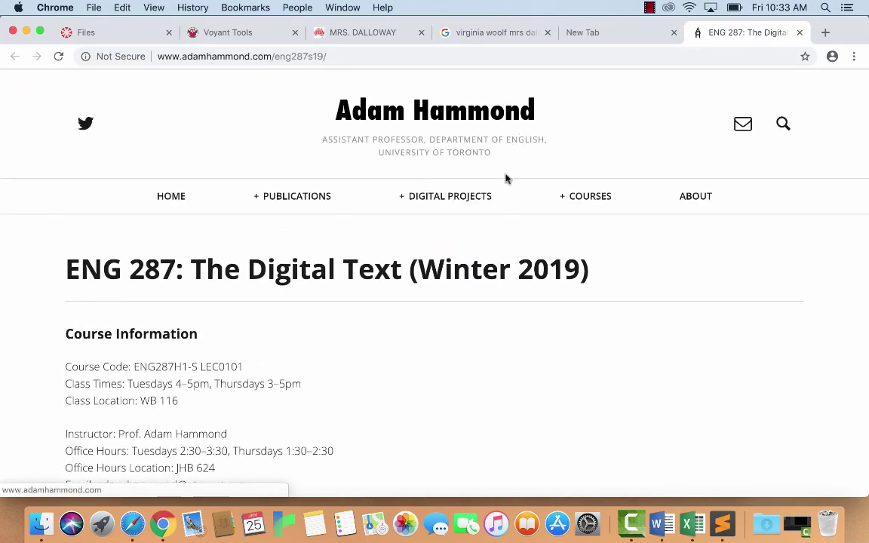
{"action": "scroll", "coordinate": [471, 411], "scroll_direction": "down", "scroll_amount": 3}
{"action": "scroll", "coordinate": [471, 412], "scroll_direction": "down", "scroll_amount": 20}
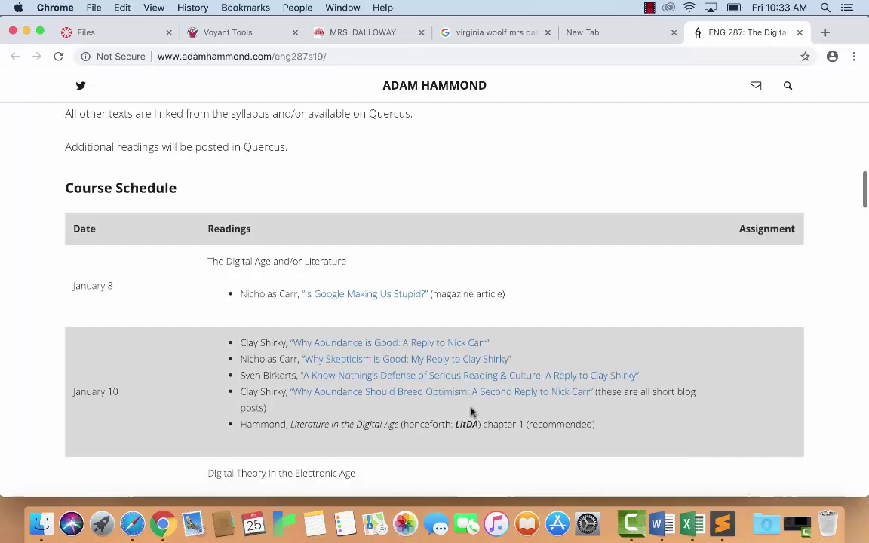
{"action": "scroll", "coordinate": [471, 412], "scroll_direction": "down", "scroll_amount": 4}
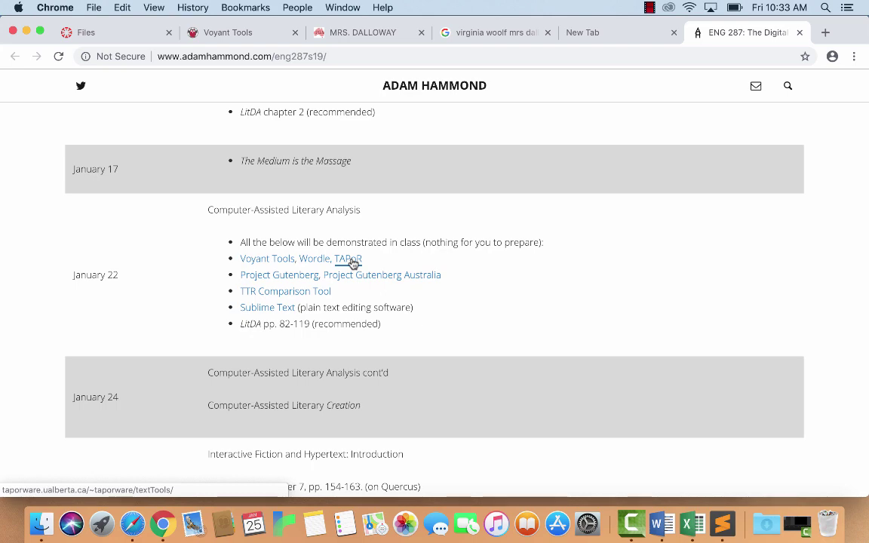
{"action": "left_click", "coordinate": [349, 258]}
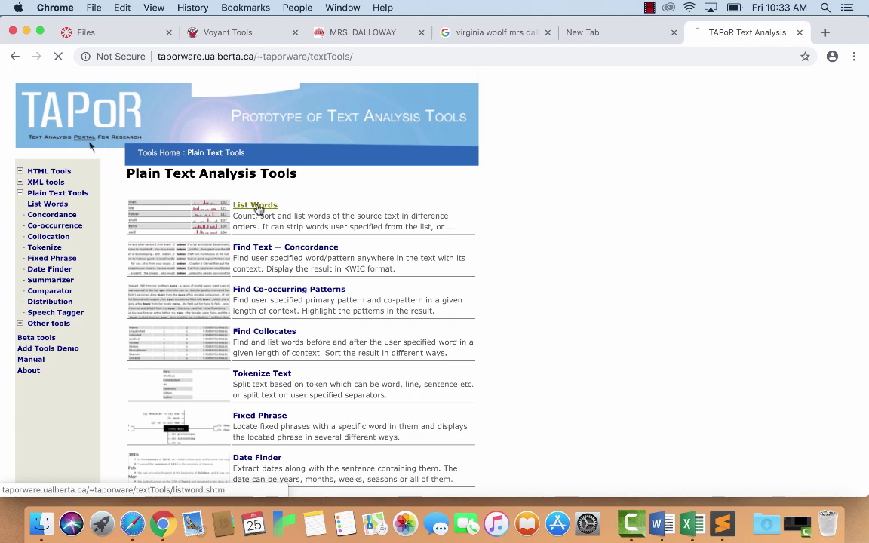
Run List Words on the local Mrs Dalloway .txt file with All words selected
{"action": "scroll", "coordinate": [573, 315], "scroll_direction": "down", "scroll_amount": 2}
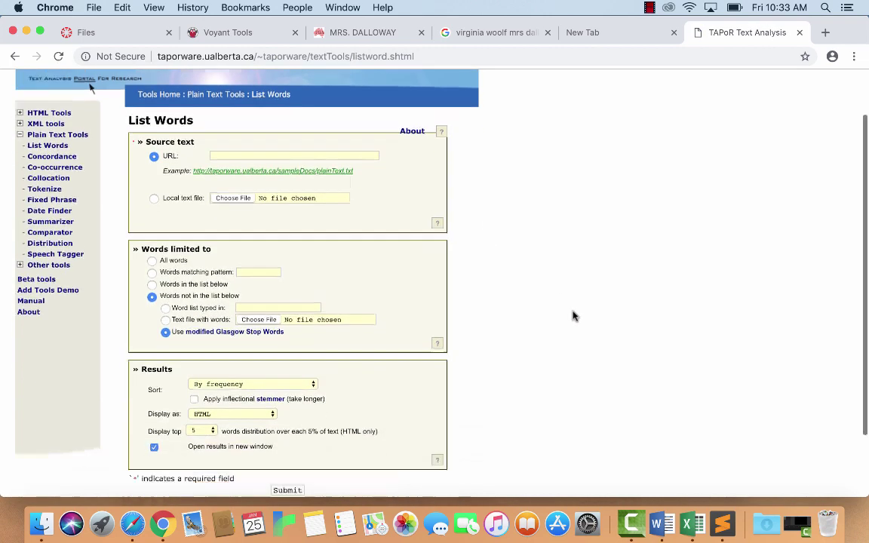
{"action": "scroll", "coordinate": [574, 315], "scroll_direction": "down", "scroll_amount": 2}
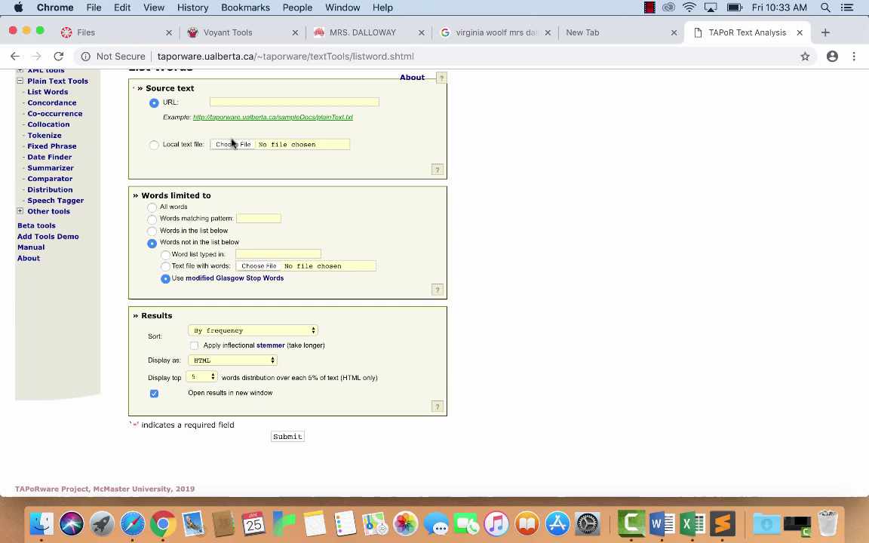
{"action": "left_click", "coordinate": [232, 143]}
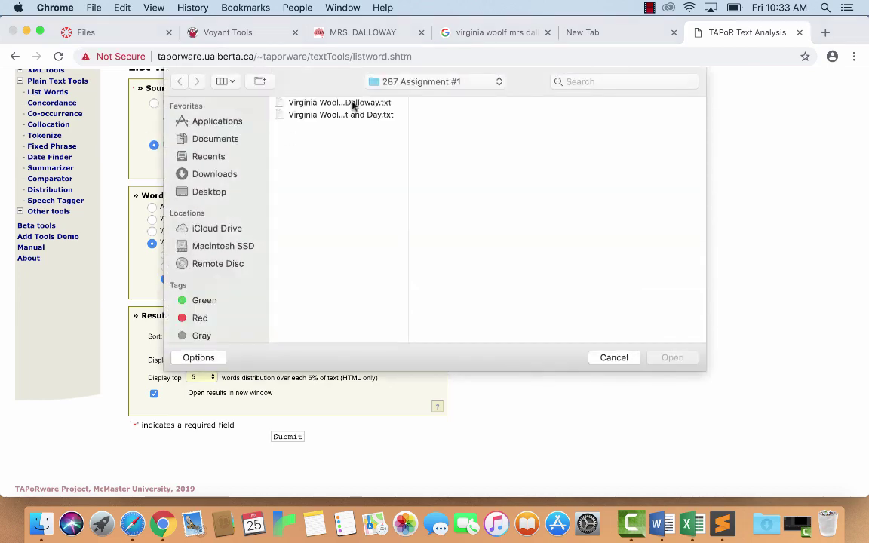
{"action": "left_click", "coordinate": [354, 104]}
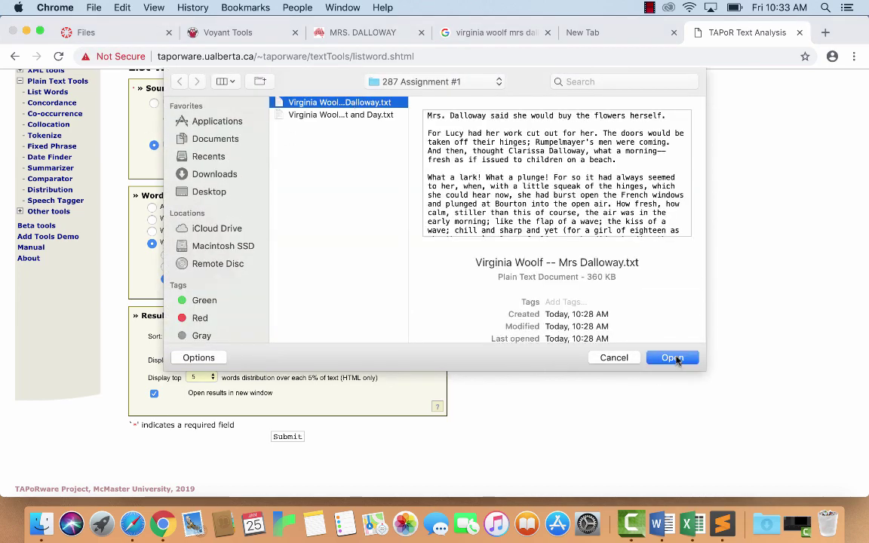
{"action": "left_click", "coordinate": [672, 358]}
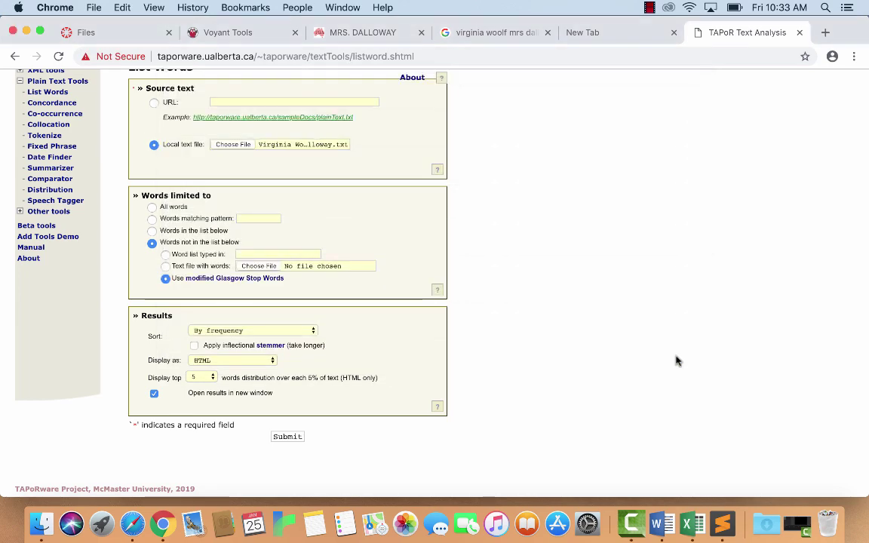
{"action": "left_click", "coordinate": [153, 208]}
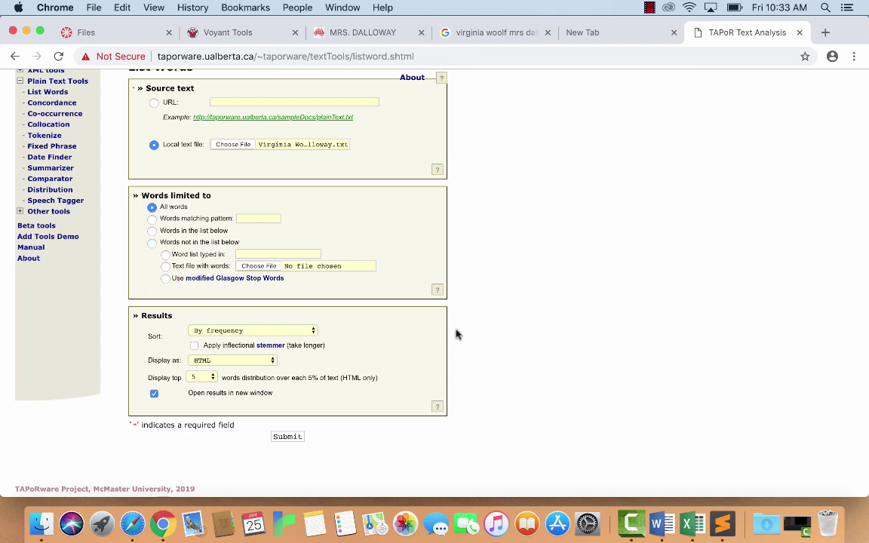
{"action": "scroll", "coordinate": [528, 392], "scroll_direction": "down", "scroll_amount": 1}
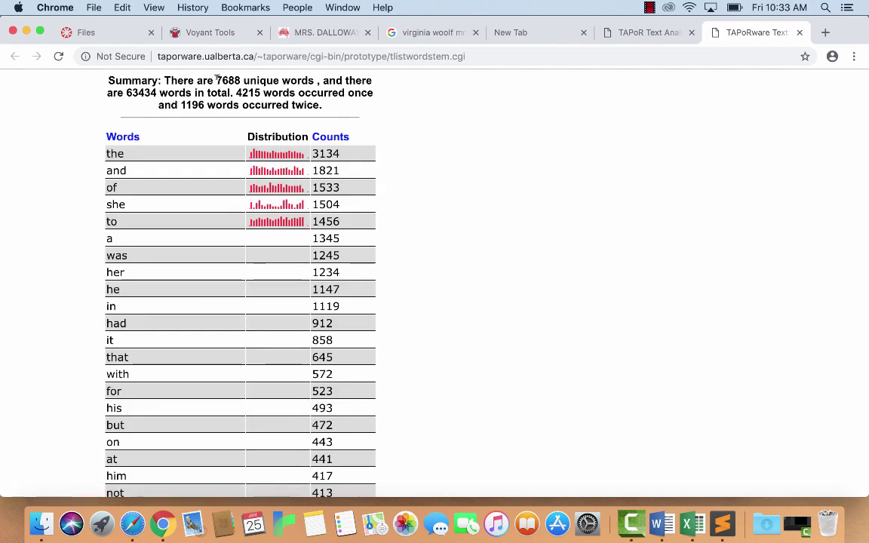
{"action": "left_click_drag", "start_coordinate": [216, 77], "coordinate": [233, 79]}
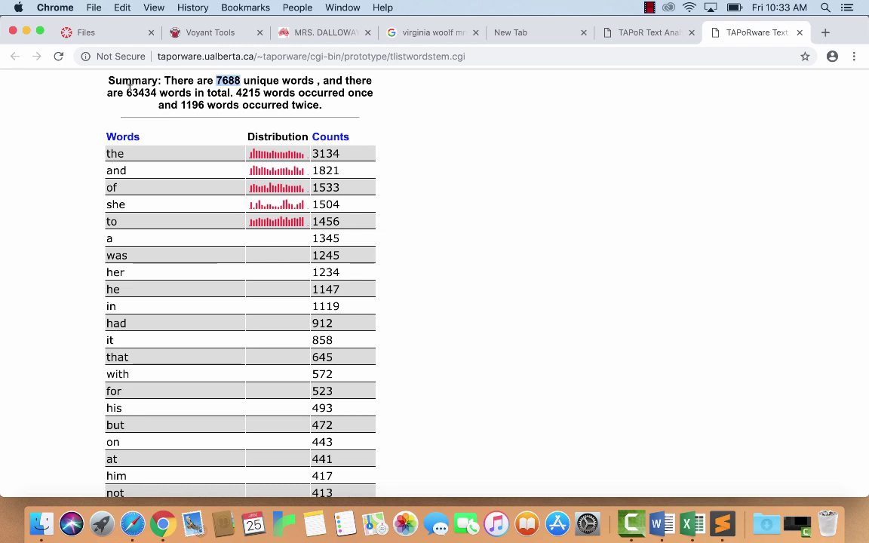
{"action": "left_click_drag", "start_coordinate": [126, 92], "coordinate": [151, 92]}
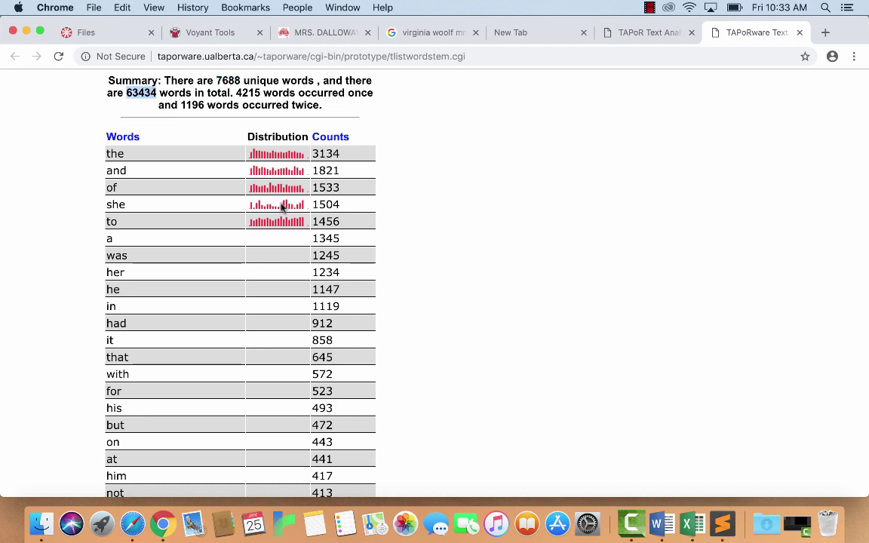
{"action": "left_click", "coordinate": [302, 103]}
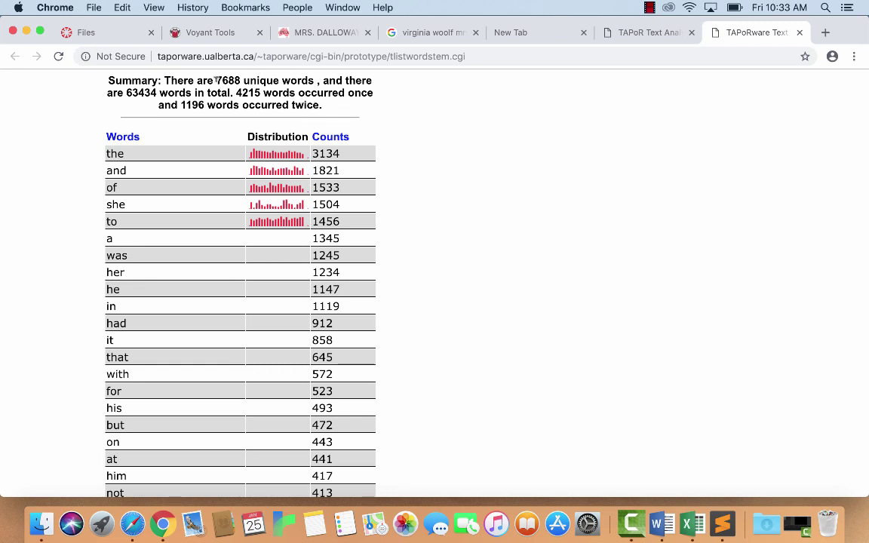
{"action": "left_click_drag", "start_coordinate": [216, 80], "coordinate": [238, 80]}
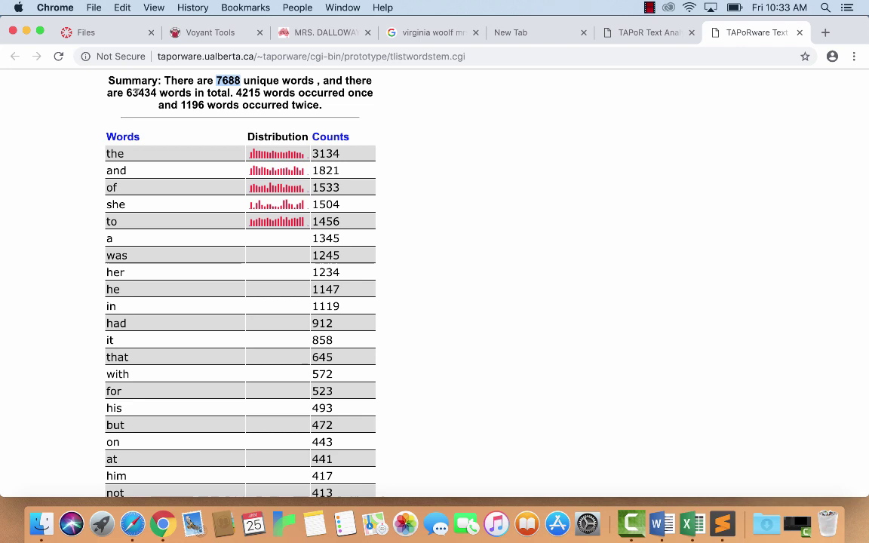
{"action": "left_click_drag", "start_coordinate": [126, 92], "coordinate": [152, 91]}
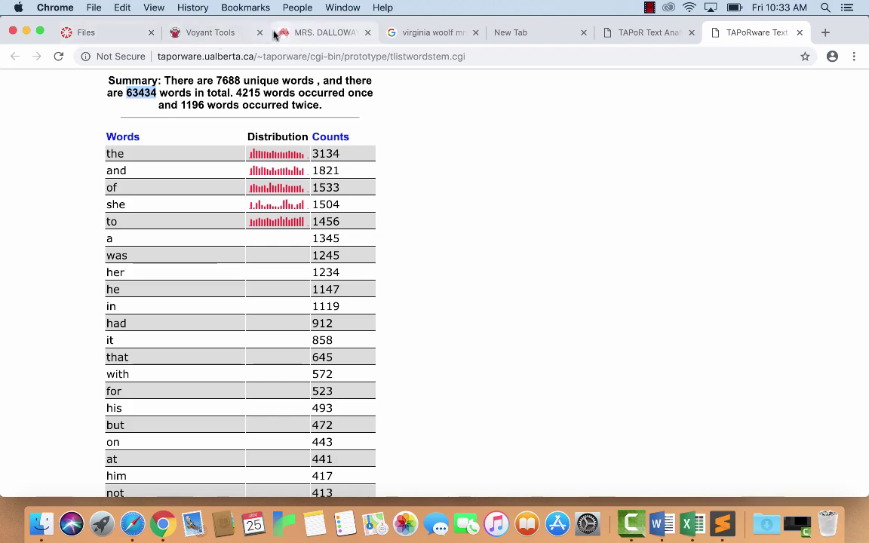
Review the page 64 lecture slide recommending the TTR Comparison Tool for standardized TTRs
{"action": "left_click", "coordinate": [90, 32]}
{"action": "scroll", "coordinate": [482, 383], "scroll_direction": "down", "scroll_amount": 5}
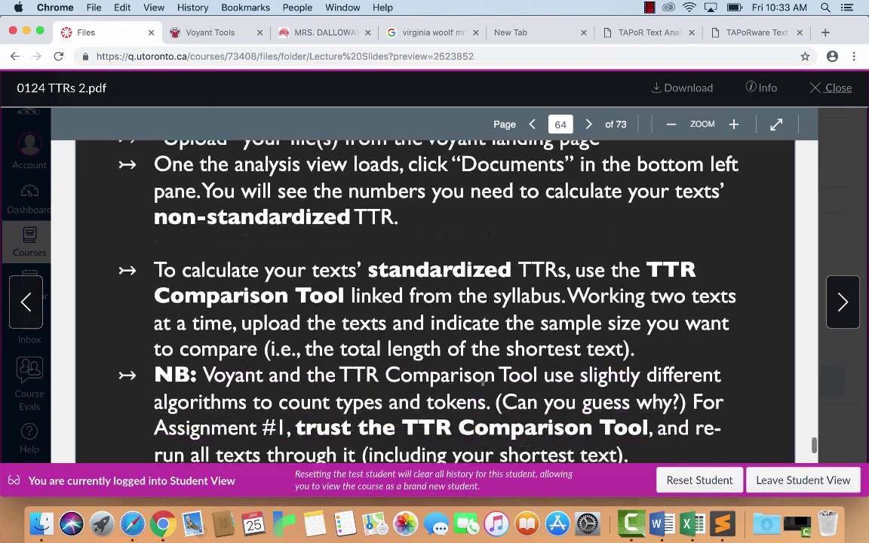
{"action": "scroll", "coordinate": [481, 383], "scroll_direction": "up", "scroll_amount": 3}
{"action": "scroll", "coordinate": [482, 384], "scroll_direction": "down", "scroll_amount": 2}
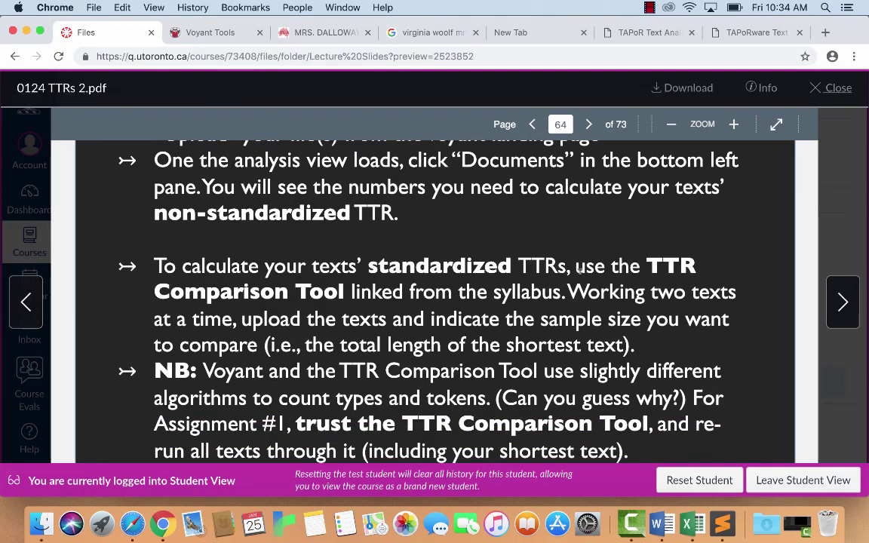
{"action": "scroll", "coordinate": [579, 270], "scroll_direction": "down", "scroll_amount": 4}
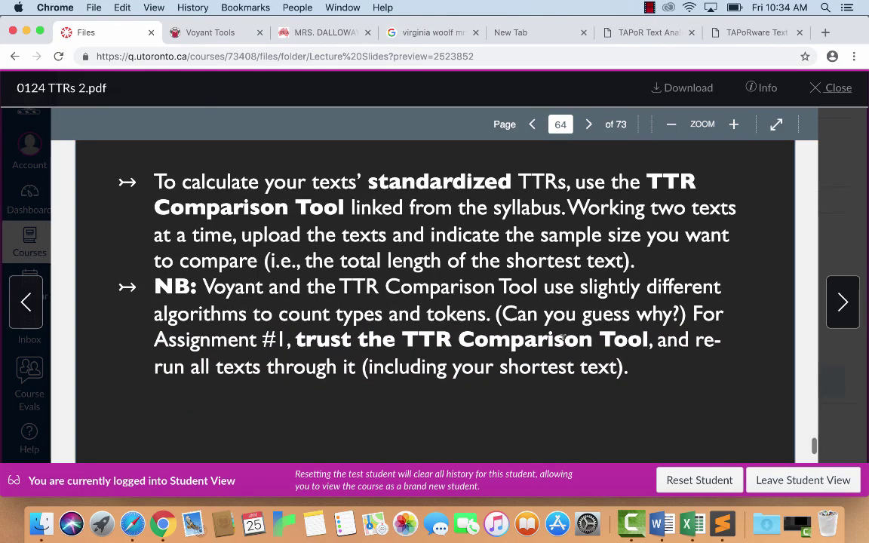
{"action": "scroll", "coordinate": [564, 338], "scroll_direction": "up", "scroll_amount": 5}
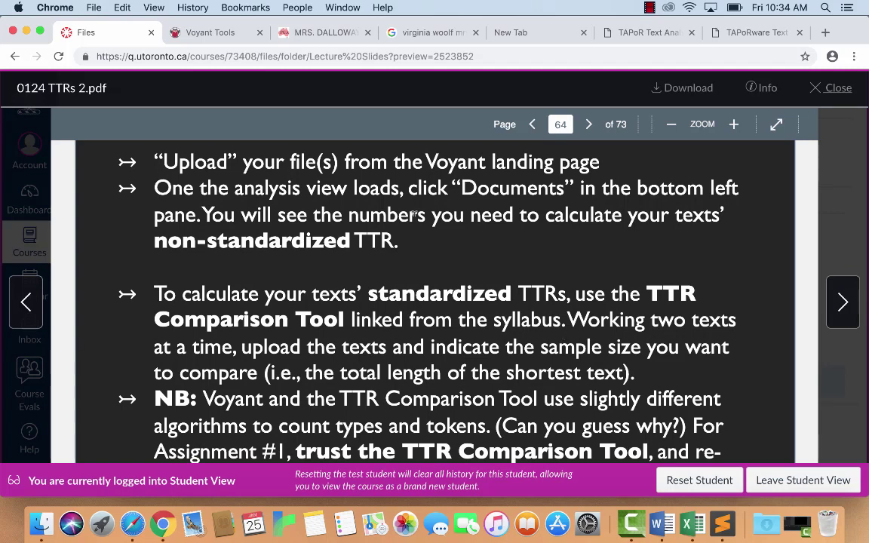
Go to q.utoronto.ca and open the ENG287H1 course's Assignment Materials folder
{"action": "left_click", "coordinate": [436, 35]}
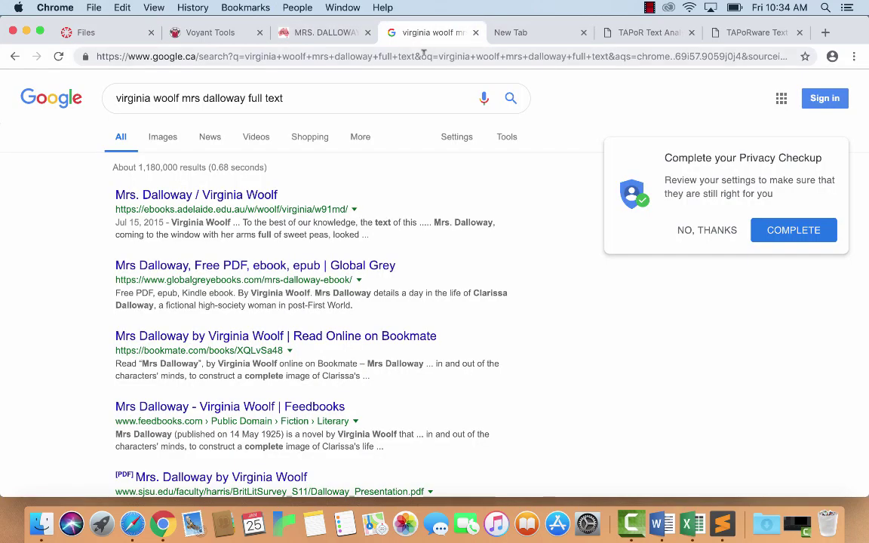
{"action": "left_click", "coordinate": [423, 58]}
{"action": "type", "text": "q."}
{"action": "key", "text": "Return"}
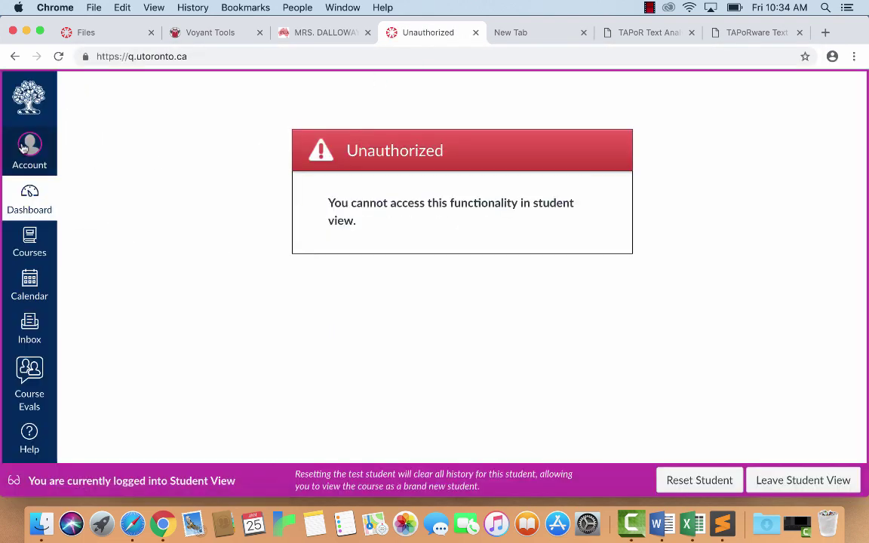
{"action": "left_click", "coordinate": [29, 241]}
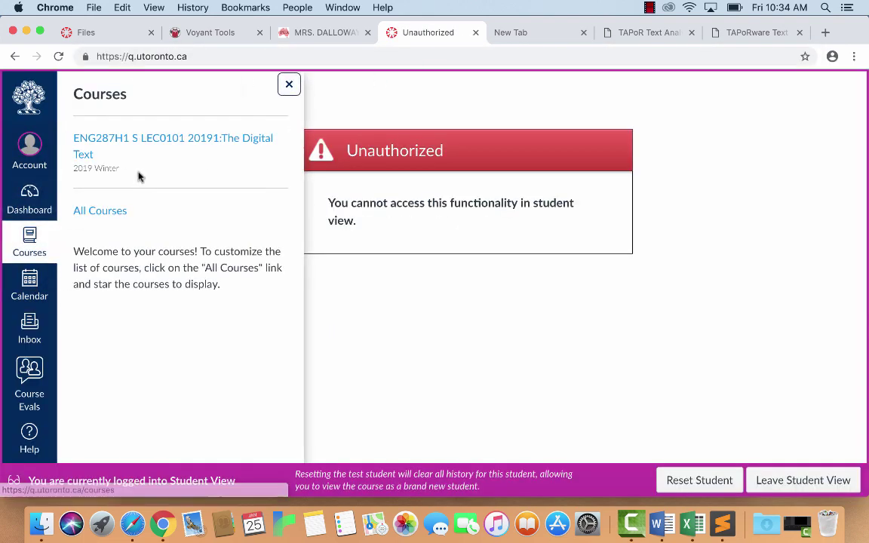
{"action": "left_click", "coordinate": [102, 139]}
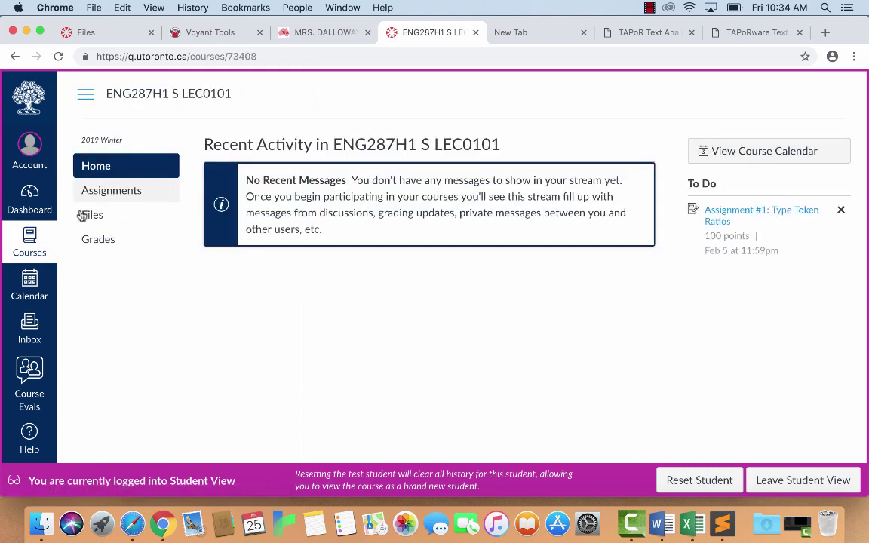
{"action": "left_click", "coordinate": [93, 215]}
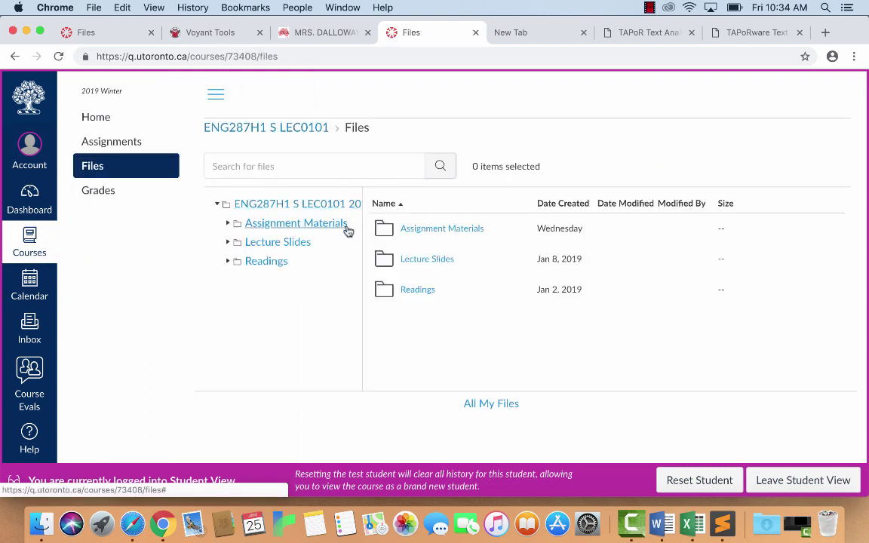
{"action": "left_click", "coordinate": [431, 228]}
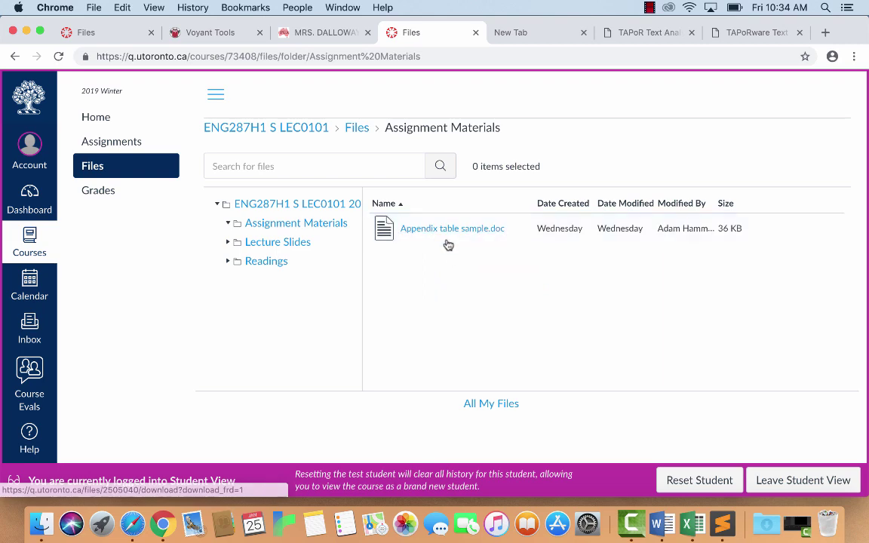
Download Appendix table sample.doc and open it in Word
{"action": "left_click", "coordinate": [438, 230]}
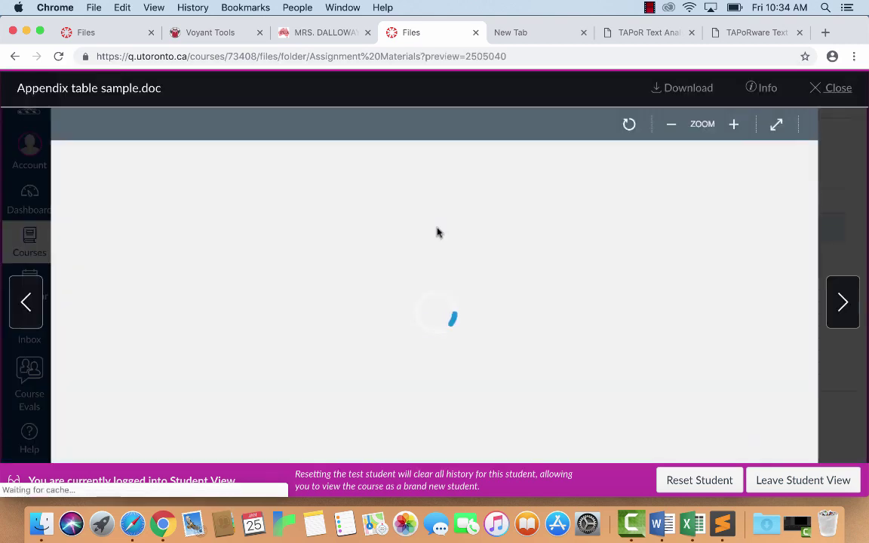
{"action": "scroll", "coordinate": [744, 220], "scroll_direction": "down", "scroll_amount": 5}
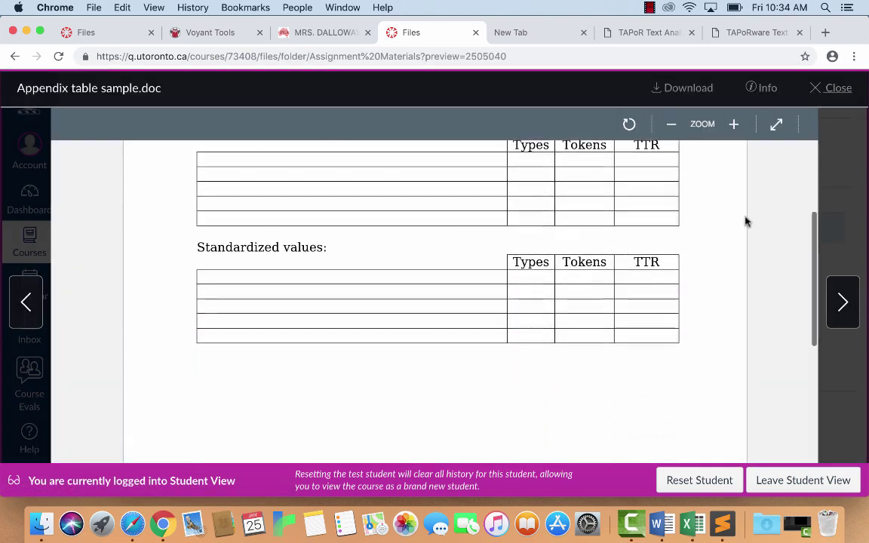
{"action": "scroll", "coordinate": [744, 221], "scroll_direction": "up", "scroll_amount": 1}
{"action": "left_click", "coordinate": [692, 88]}
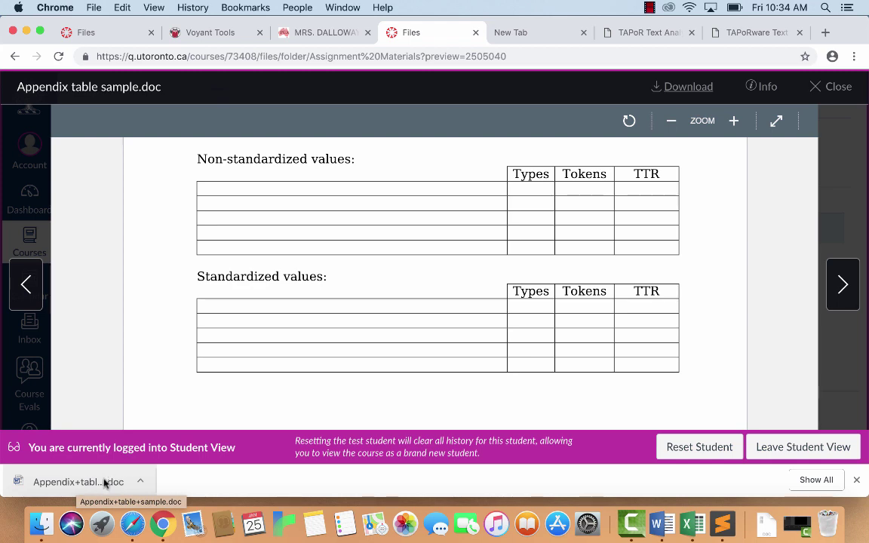
{"action": "left_click", "coordinate": [87, 486]}
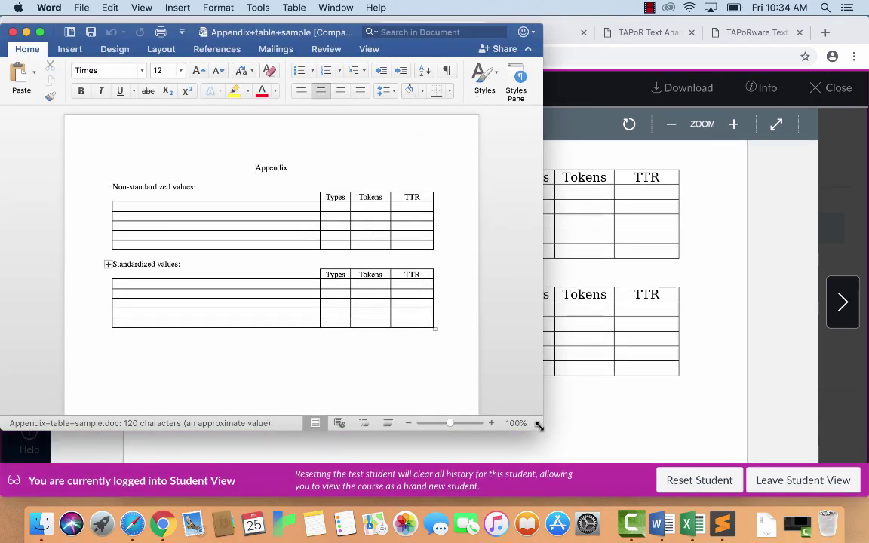
Enter the row labels Night and Day and Mrs. Dalloway in the non-standardized table
{"action": "left_click_drag", "start_coordinate": [548, 429], "coordinate": [740, 525]}
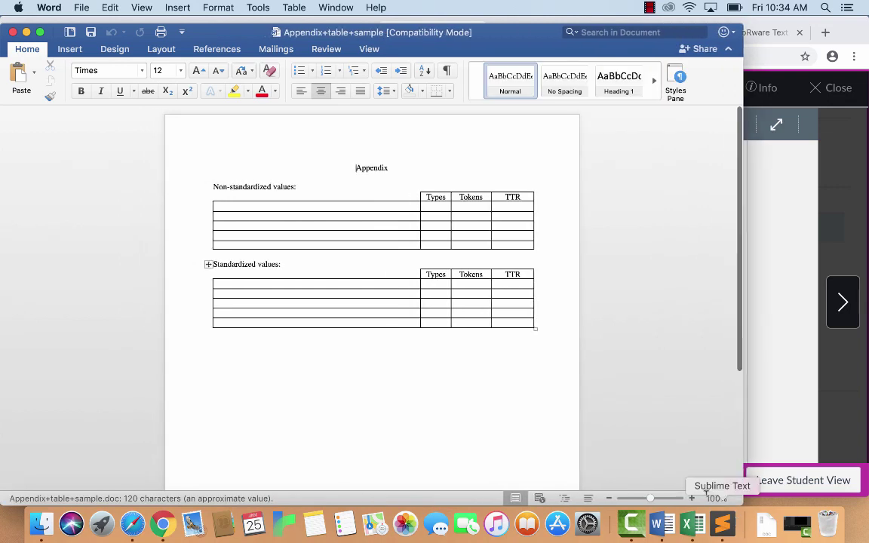
{"action": "left_click", "coordinate": [248, 205]}
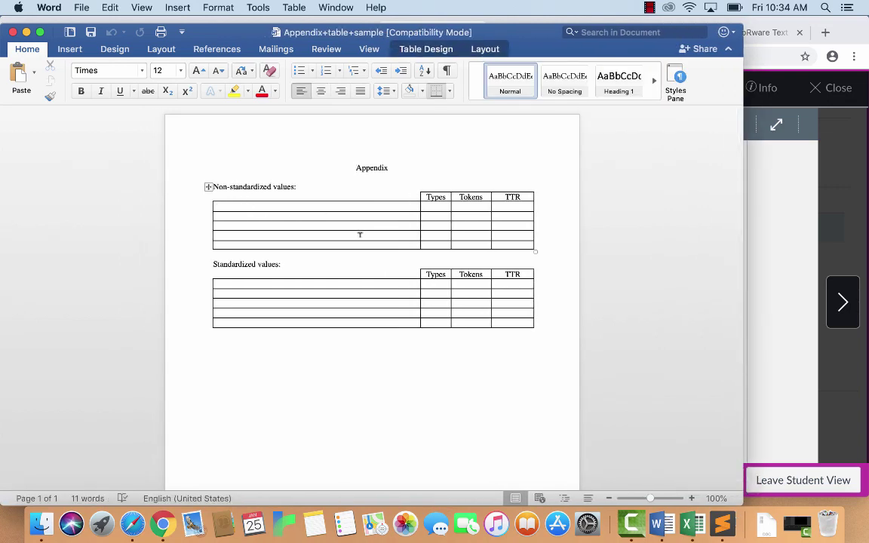
{"action": "type", "text": "N"}
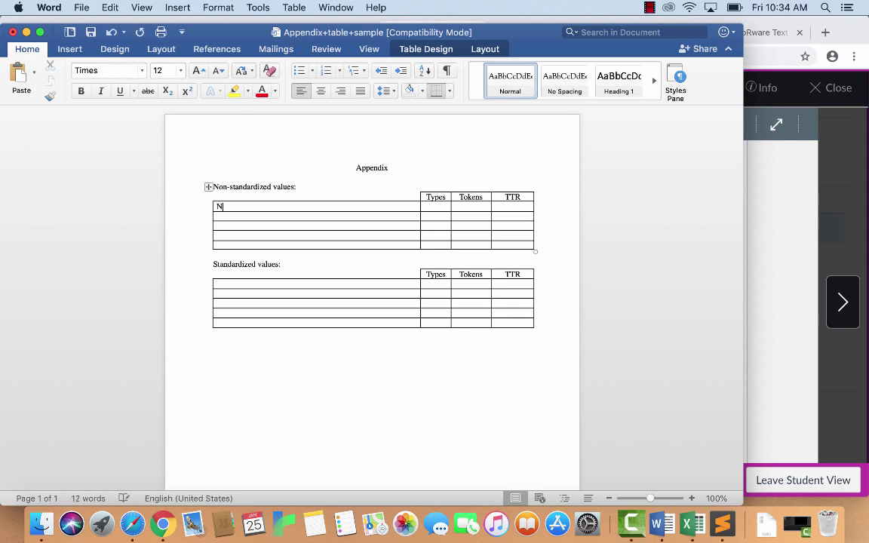
{"action": "key", "text": "BackSpace"}
{"action": "type", "text": "Night and Day"}
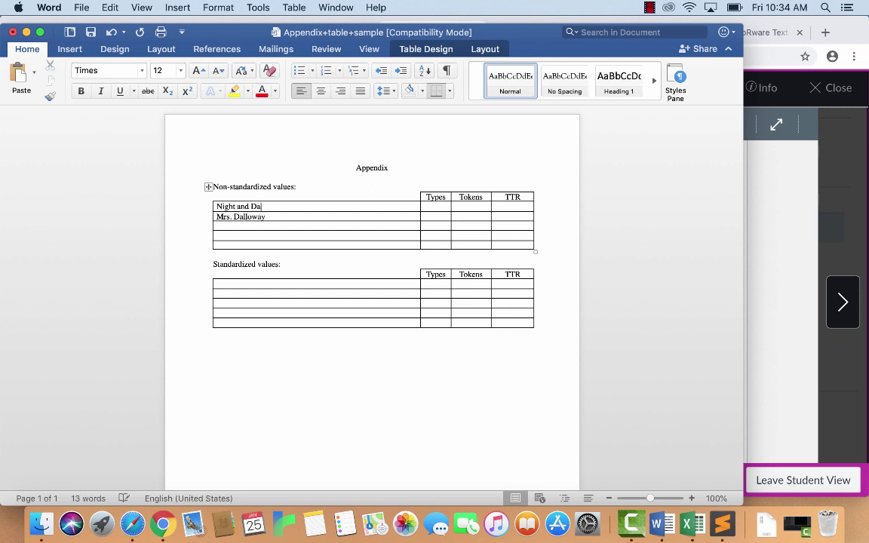
{"action": "left_click", "coordinate": [435, 216]}
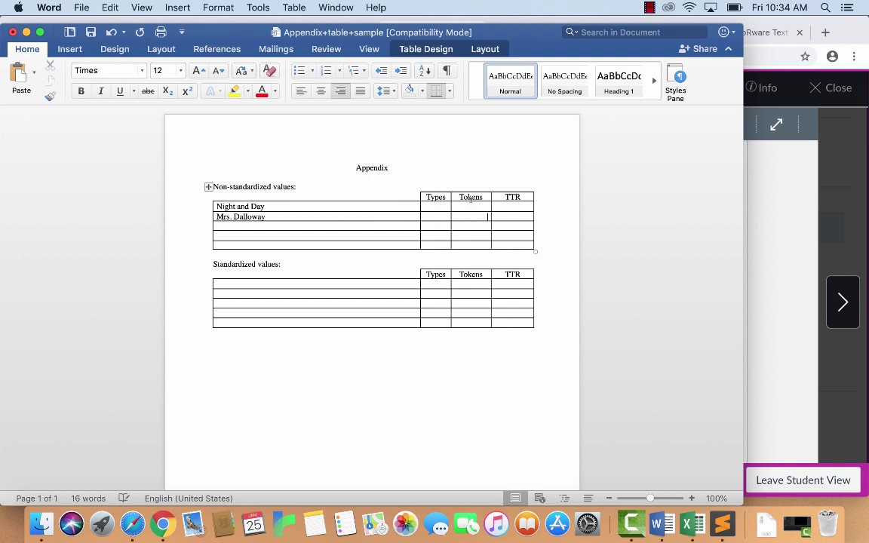
{"action": "key", "text": "super+Tab"}
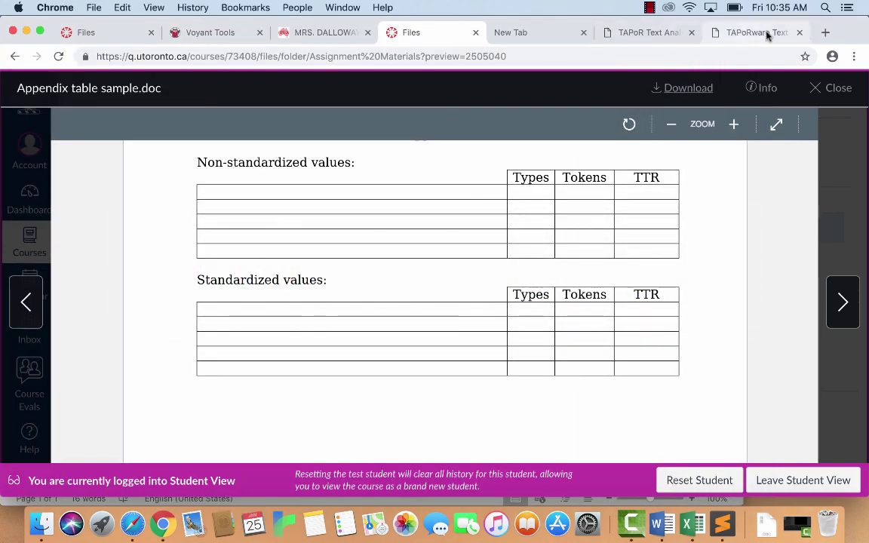
Copy the 7688 unique-word count from the TAPoRware summary
{"action": "left_click", "coordinate": [767, 33]}
{"action": "scroll", "coordinate": [445, 131], "scroll_direction": "down", "scroll_amount": 5}
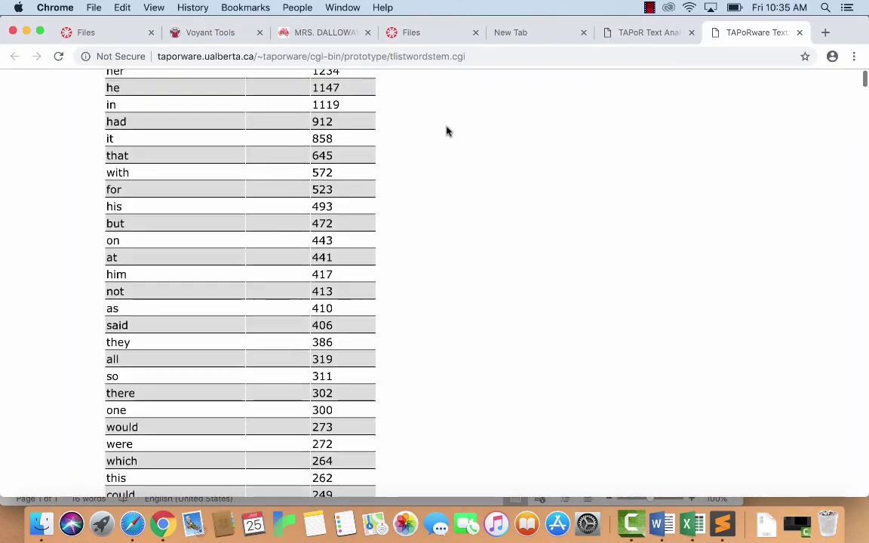
{"action": "scroll", "coordinate": [446, 131], "scroll_direction": "down", "scroll_amount": 10}
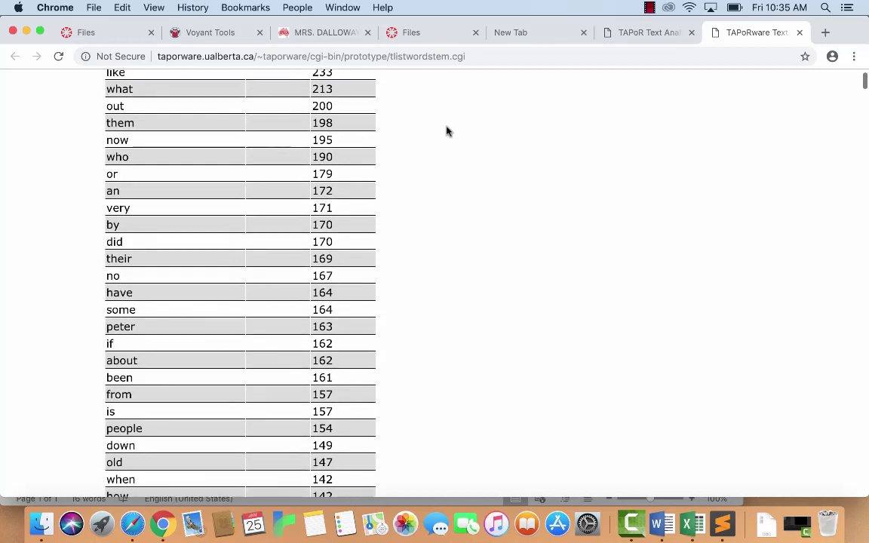
{"action": "scroll", "coordinate": [445, 131], "scroll_direction": "down", "scroll_amount": 3}
{"action": "scroll", "coordinate": [445, 130], "scroll_direction": "up", "scroll_amount": 20}
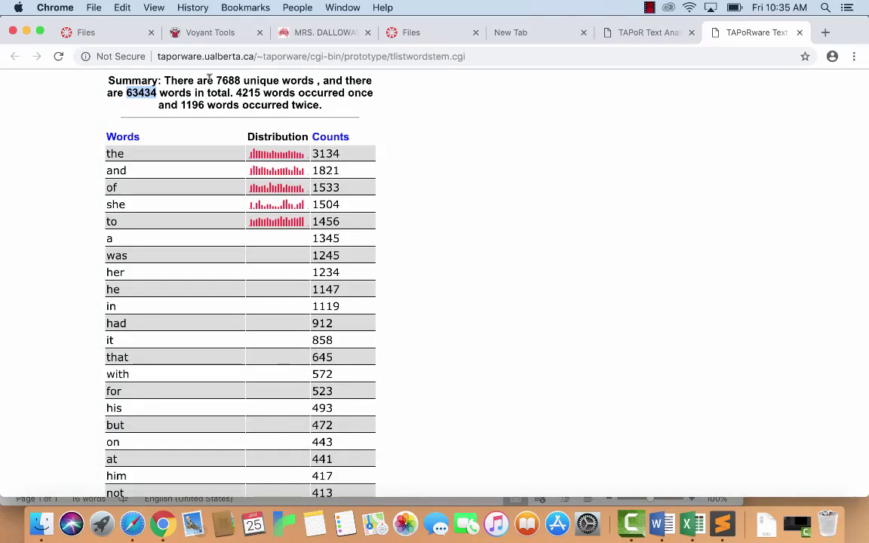
{"action": "double_click", "coordinate": [228, 80]}
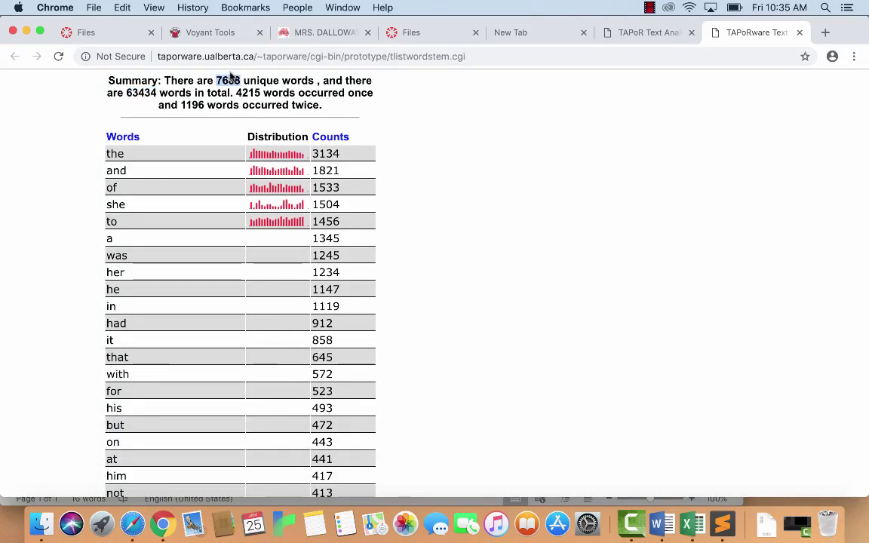
{"action": "left_click", "coordinate": [122, 7]}
{"action": "left_click", "coordinate": [134, 70]}
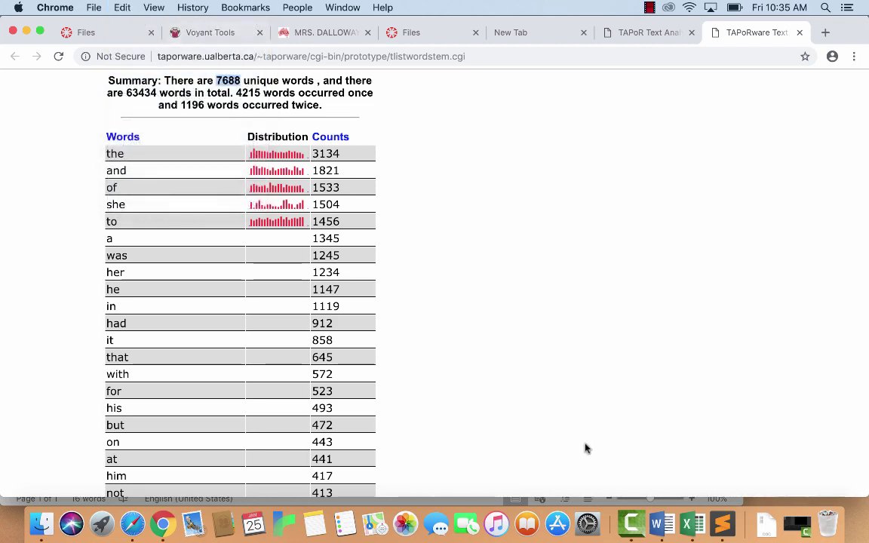
Enter 7688 types and 63434 tokens in Mrs. Dalloway's row of the Word table
{"action": "left_click", "coordinate": [656, 522]}
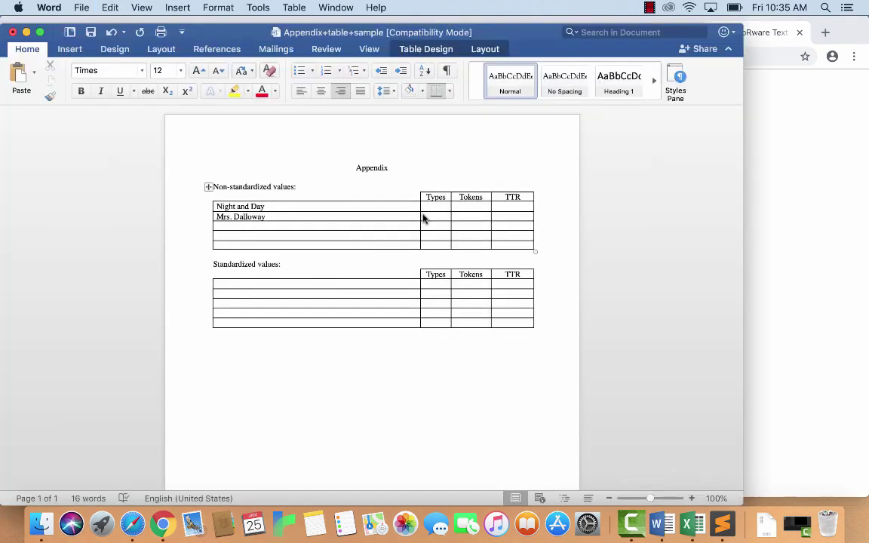
{"action": "left_click", "coordinate": [102, 5]}
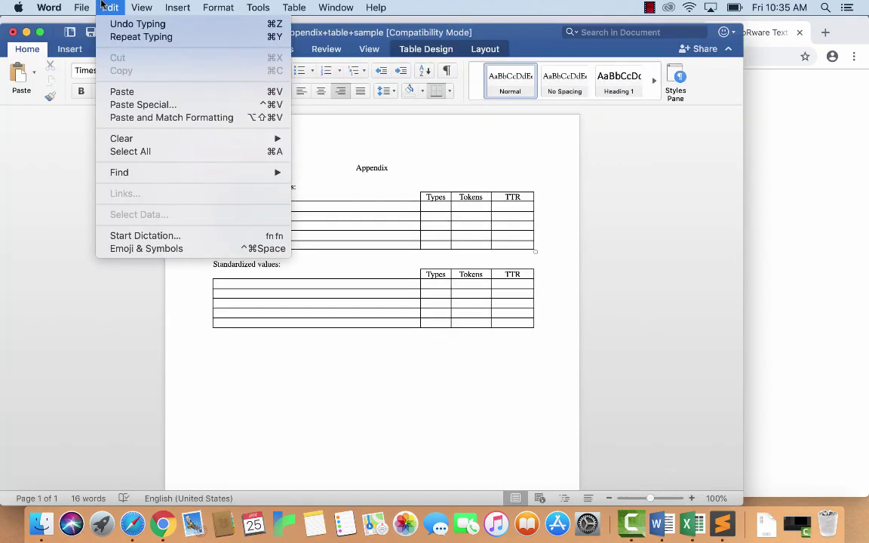
{"action": "left_click", "coordinate": [165, 92]}
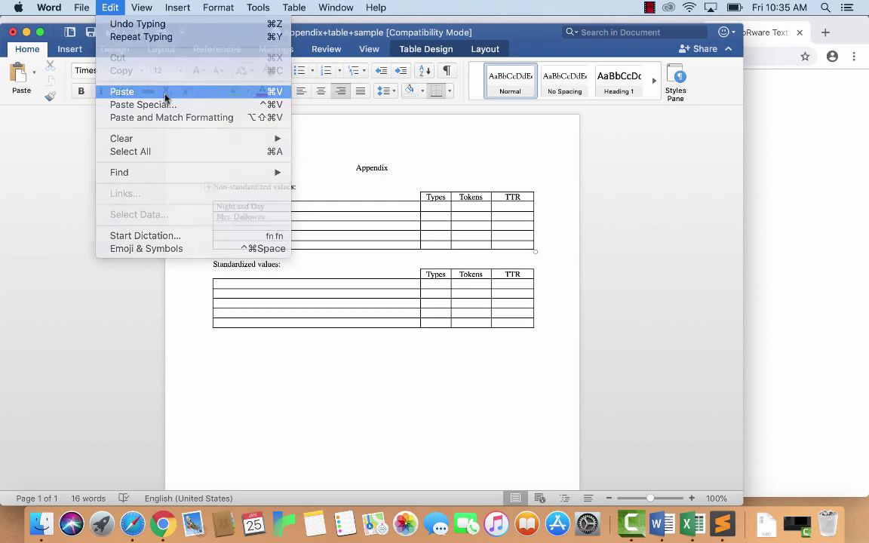
{"action": "key", "text": "super+z"}
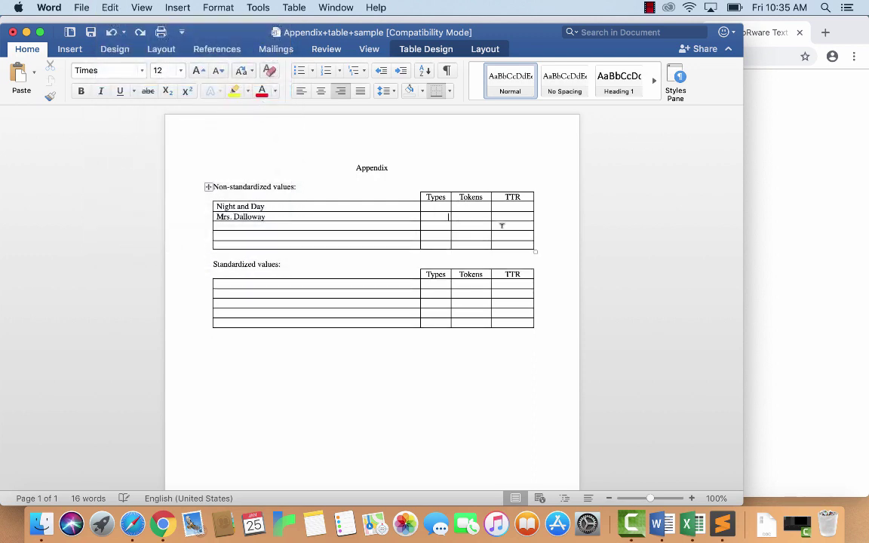
{"action": "key", "text": "super+Tab"}
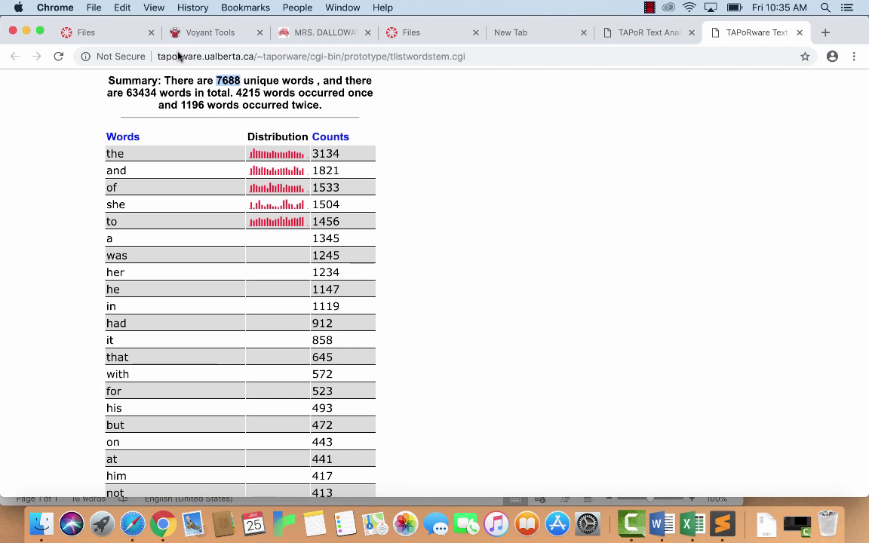
{"action": "key", "text": "super+Tab"}
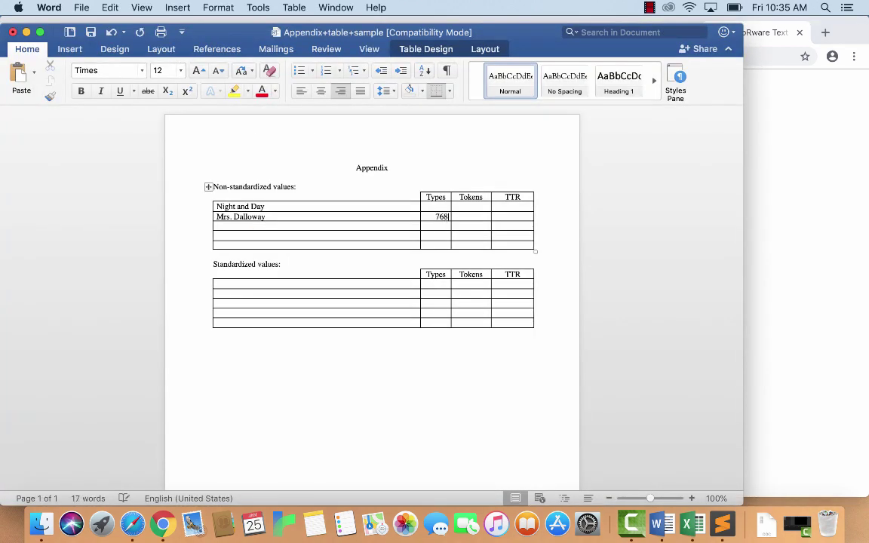
{"action": "key", "text": "super+Tab"}
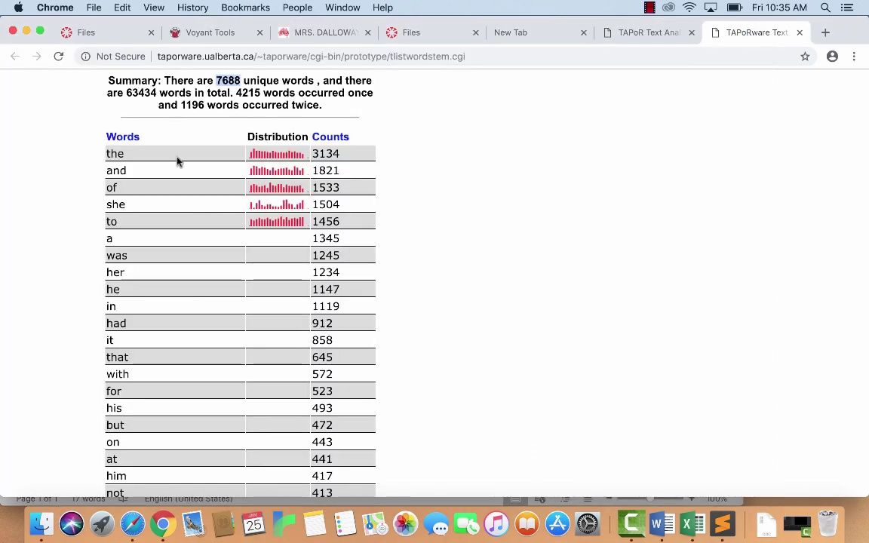
{"action": "key", "text": "super+Tab"}
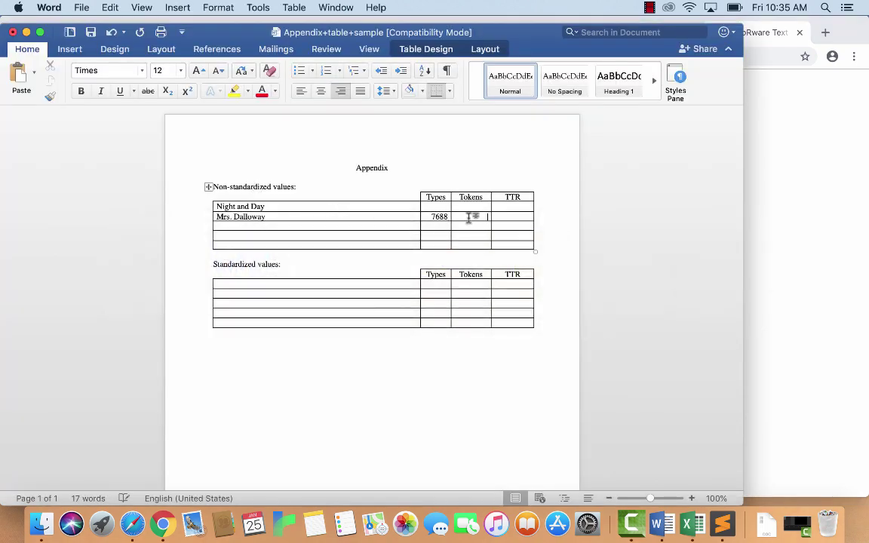
{"action": "type", "text": "63434"}
Launch Calculator and divide 7688 by 63434
{"action": "left_click", "coordinate": [825, 7]}
{"action": "type", "text": "calc"}
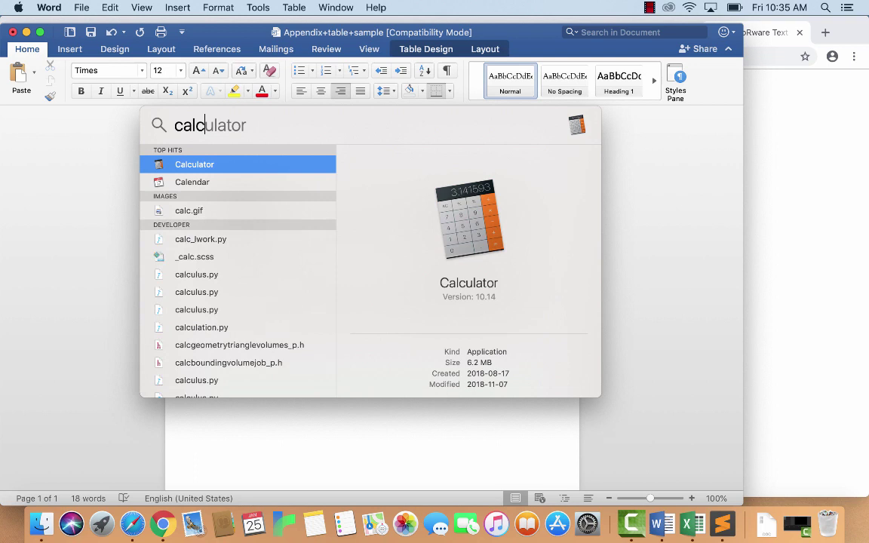
{"action": "key", "text": "Return"}
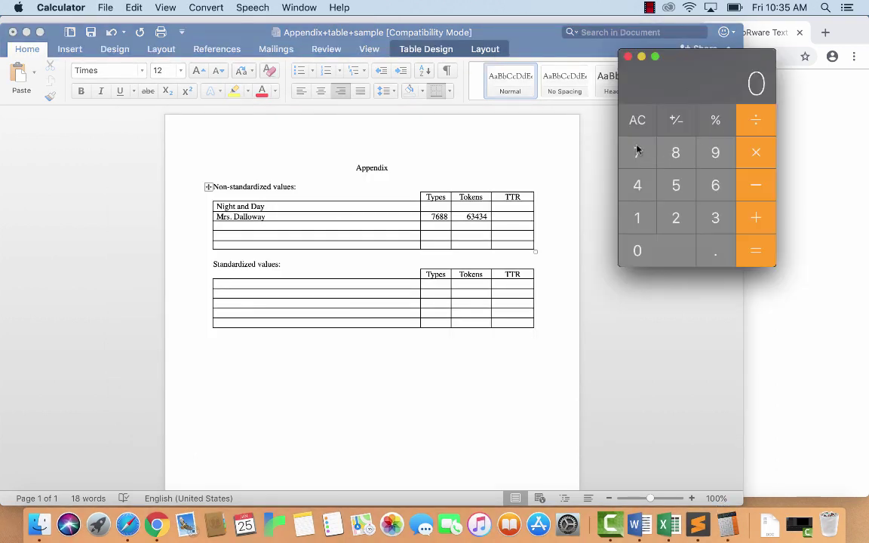
{"action": "left_click", "coordinate": [647, 158]}
{"action": "left_click", "coordinate": [711, 185]}
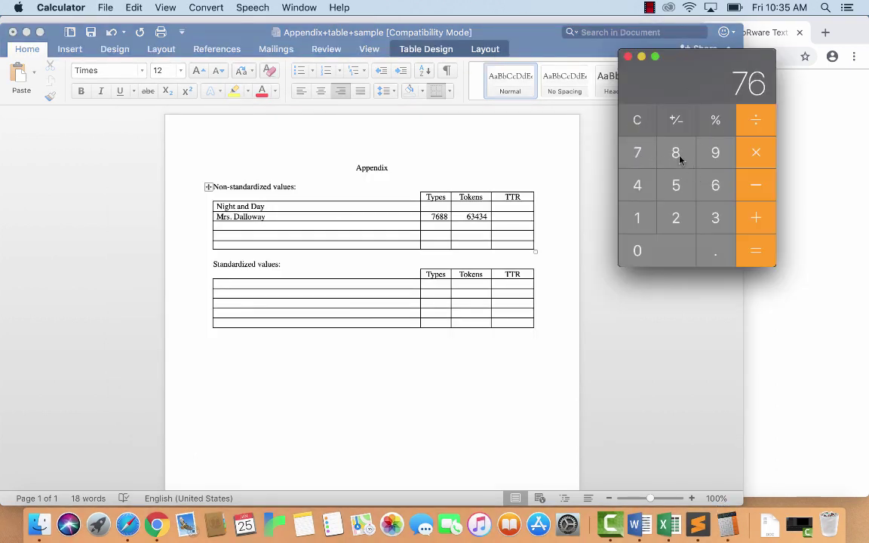
{"action": "left_click", "coordinate": [678, 158]}
{"action": "left_click", "coordinate": [678, 157]}
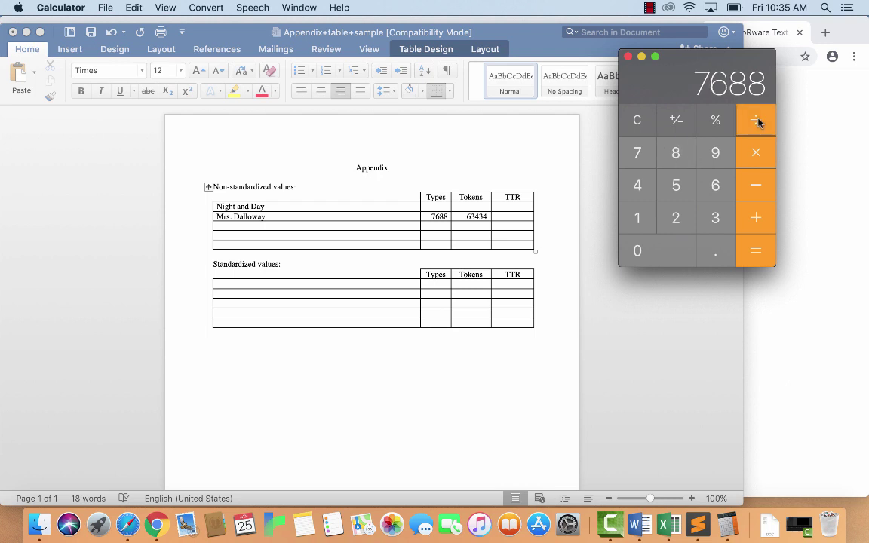
{"action": "left_click", "coordinate": [715, 187]}
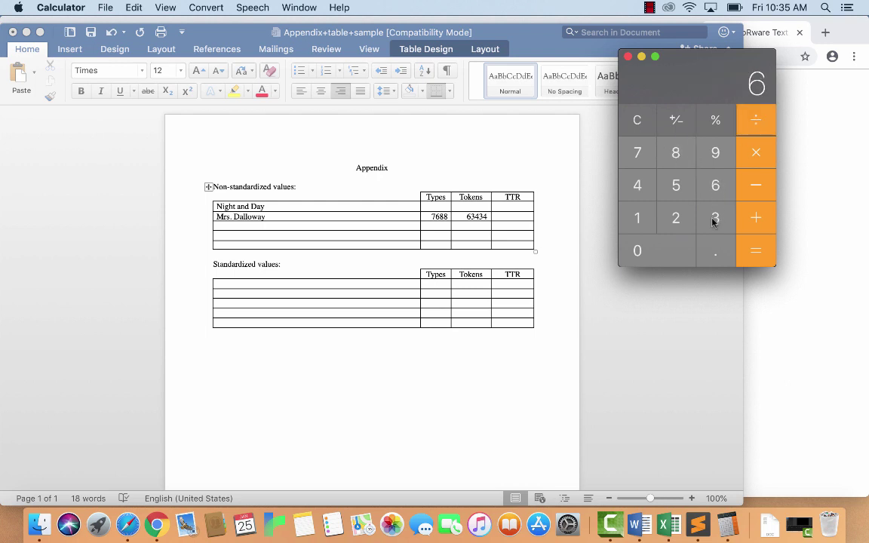
{"action": "left_click", "coordinate": [714, 218]}
{"action": "left_click", "coordinate": [638, 186]}
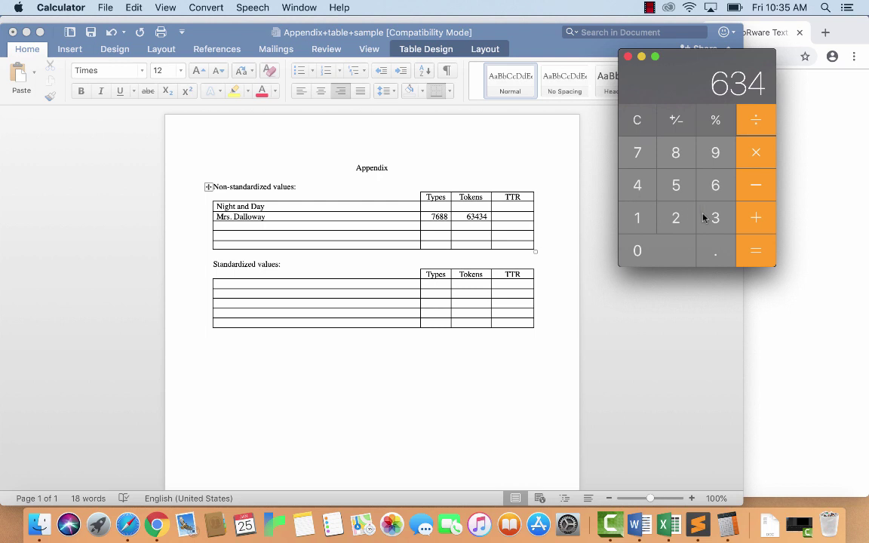
{"action": "left_click", "coordinate": [716, 217]}
{"action": "left_click", "coordinate": [637, 186]}
{"action": "left_click", "coordinate": [758, 253]}
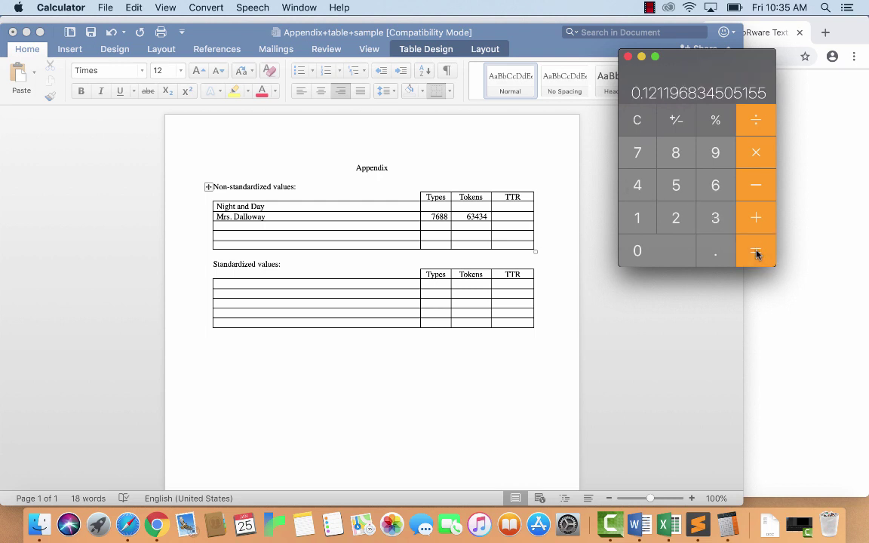
Multiply the ratio by 100 and enter 12.1% in Mrs. Dalloway's TTR cell
{"action": "left_click", "coordinate": [763, 153]}
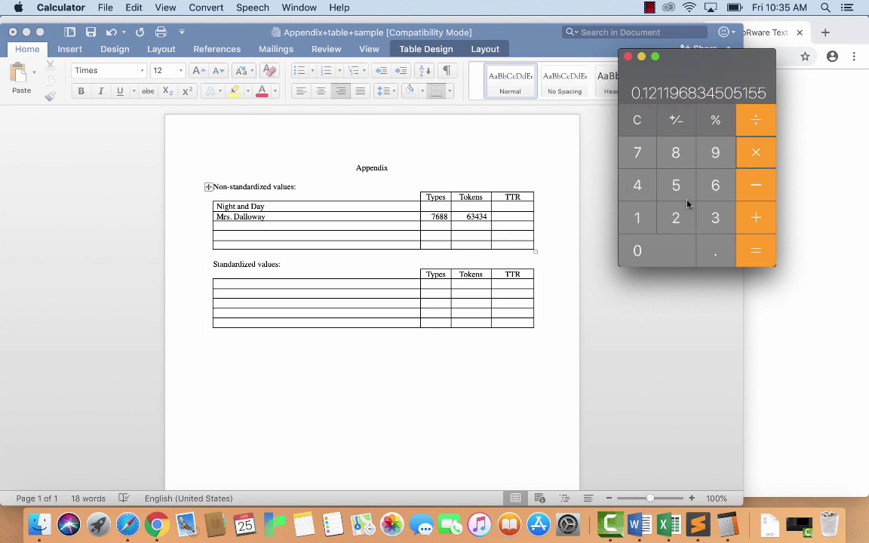
{"action": "left_click", "coordinate": [638, 219]}
{"action": "left_click", "coordinate": [639, 250]}
{"action": "left_click", "coordinate": [639, 249]}
{"action": "left_click", "coordinate": [755, 251]}
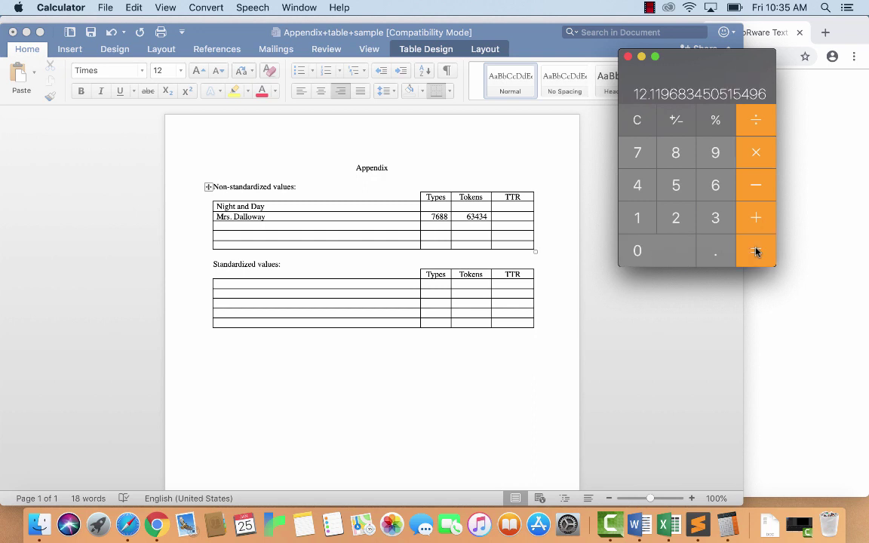
{"action": "left_click", "coordinate": [509, 217]}
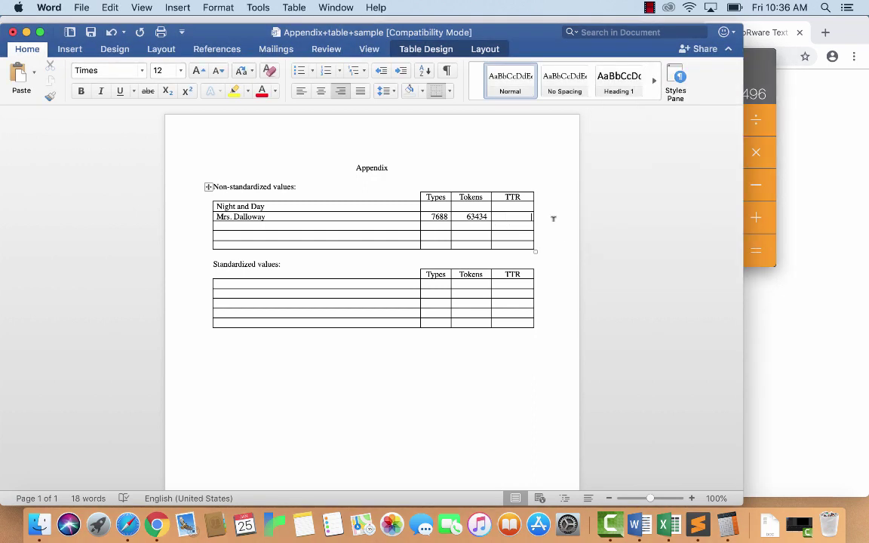
{"action": "type", "text": "12.1%"}
Dismiss Voyant's corpus error and upload the Night and Day text file to Voyant
{"action": "left_click", "coordinate": [811, 400]}
{"action": "left_click", "coordinate": [221, 33]}
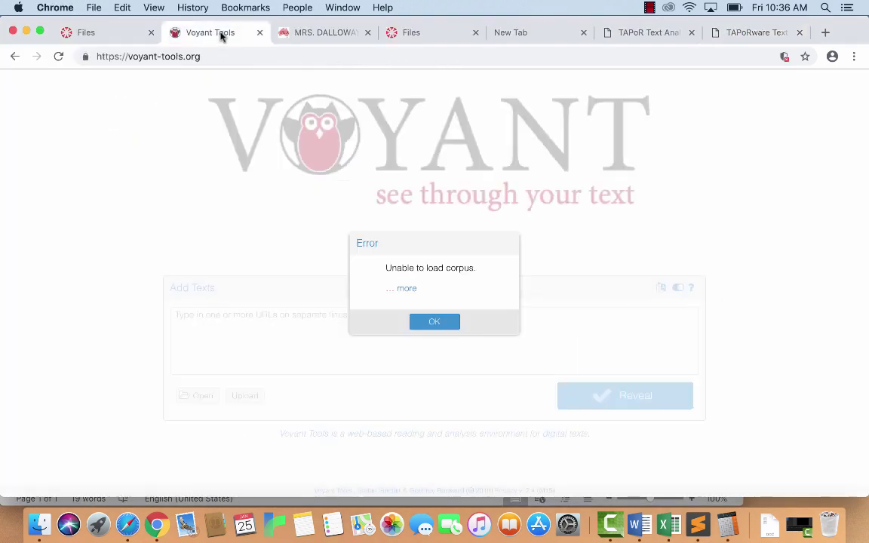
{"action": "left_click", "coordinate": [435, 322]}
{"action": "left_click", "coordinate": [244, 395]}
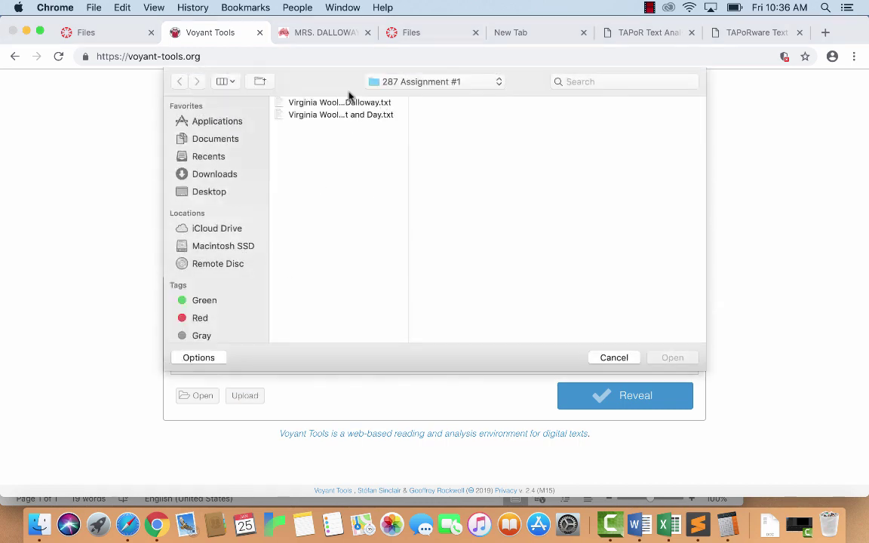
{"action": "left_click", "coordinate": [353, 116]}
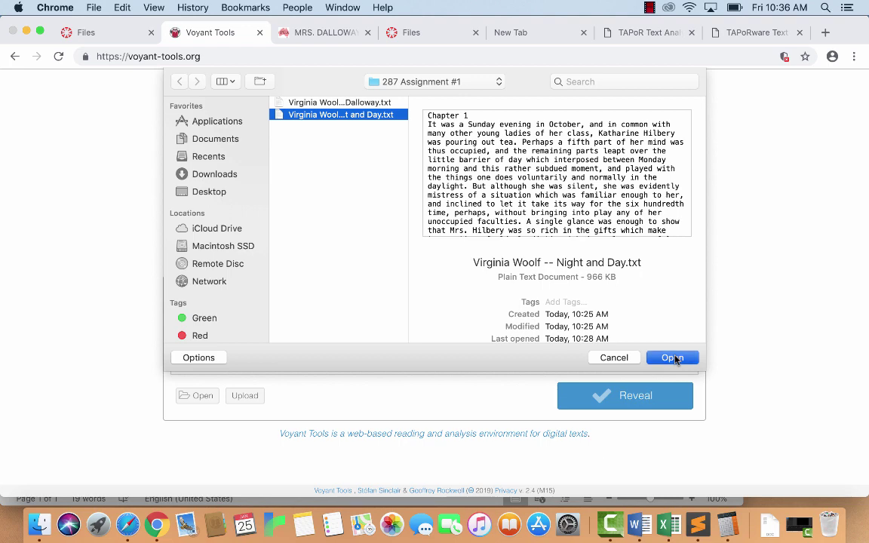
{"action": "left_click", "coordinate": [672, 357]}
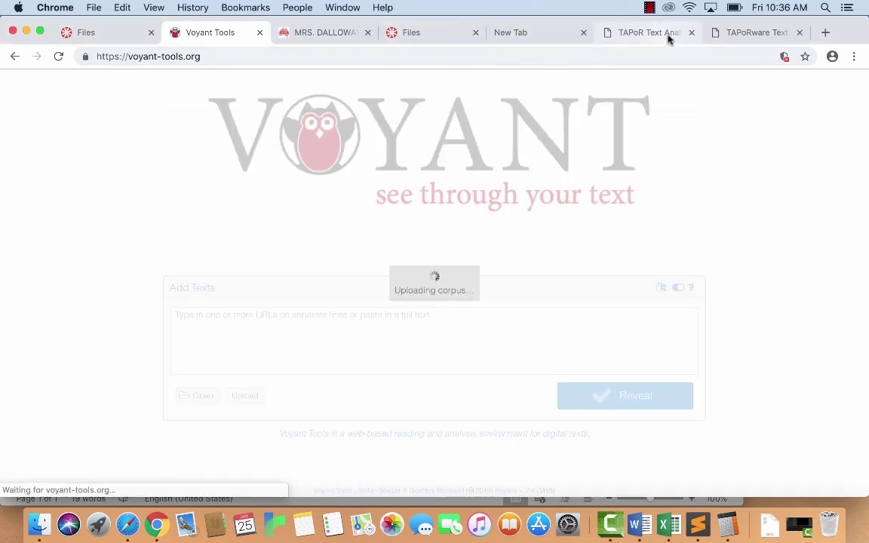
Run TAPoR List Words on the local Night and Day text file
{"action": "left_click", "coordinate": [743, 33]}
{"action": "key", "text": "super+w"}
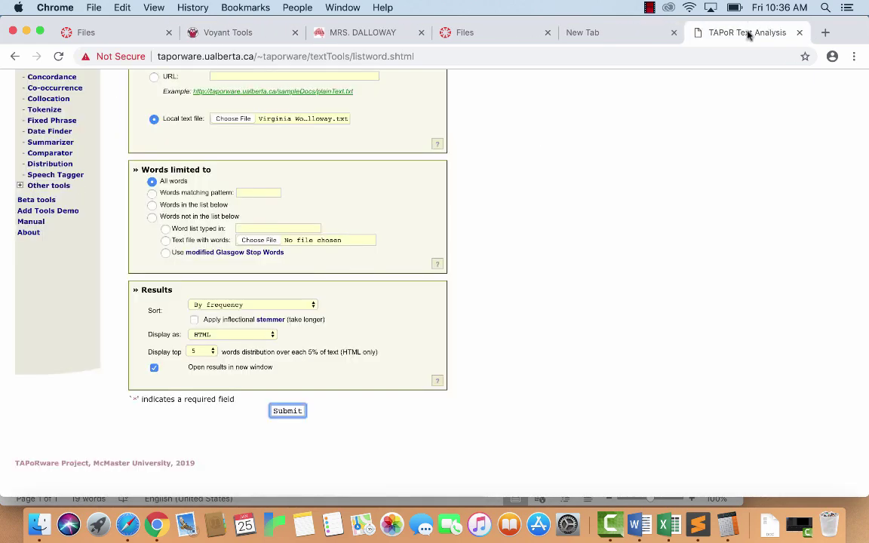
{"action": "scroll", "coordinate": [349, 229], "scroll_direction": "up", "scroll_amount": 1}
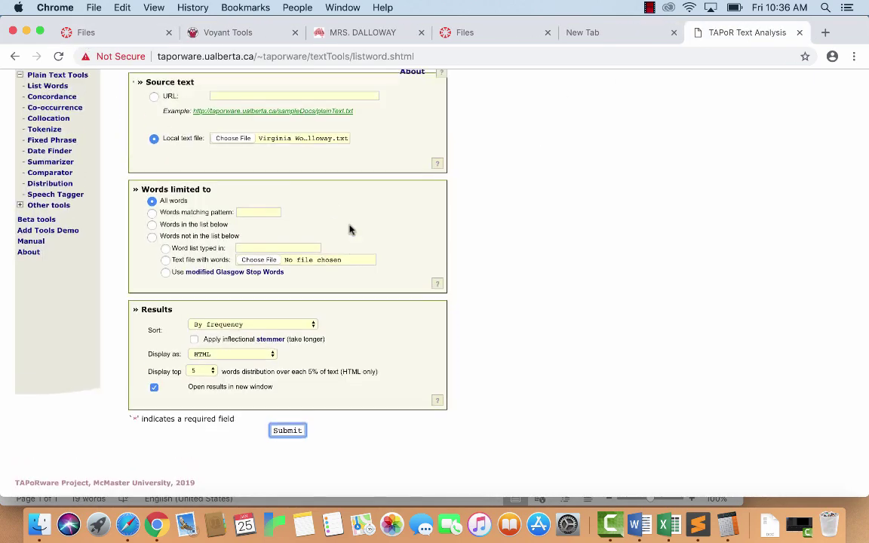
{"action": "scroll", "coordinate": [349, 228], "scroll_direction": "up", "scroll_amount": 5}
{"action": "left_click", "coordinate": [235, 256]}
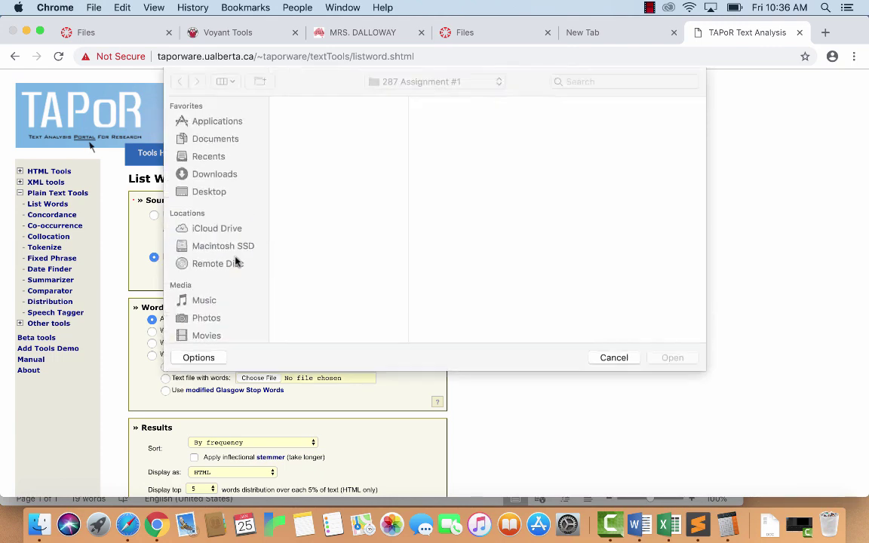
{"action": "left_click", "coordinate": [329, 115]}
{"action": "double_click", "coordinate": [329, 101]}
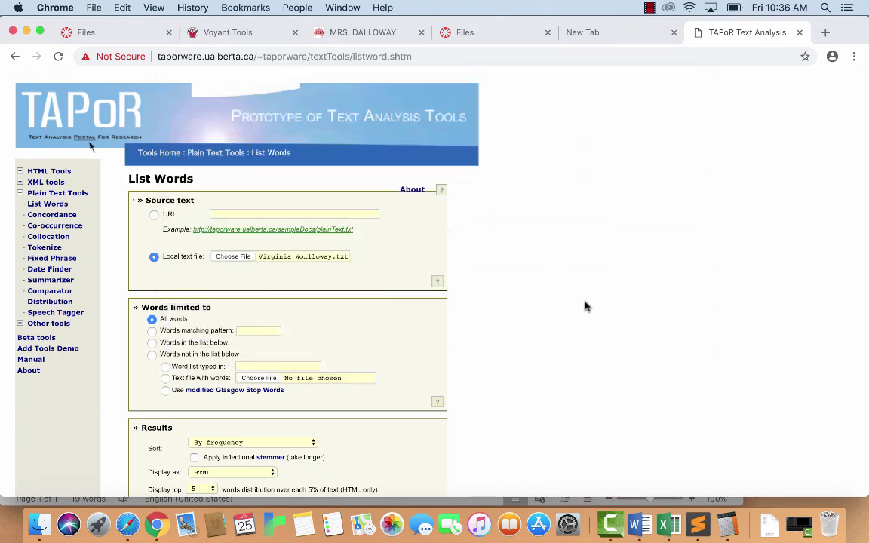
{"action": "scroll", "coordinate": [527, 324], "scroll_direction": "down", "scroll_amount": 5}
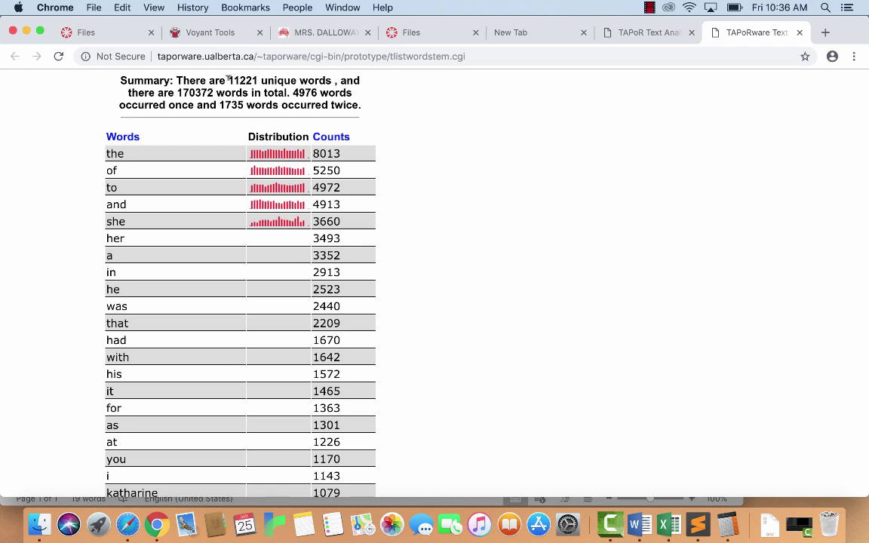
Enter Night and Day's 11221 unique-word count into its Types cell
{"action": "left_click_drag", "start_coordinate": [230, 80], "coordinate": [242, 80]}
{"action": "left_click", "coordinate": [639, 526]}
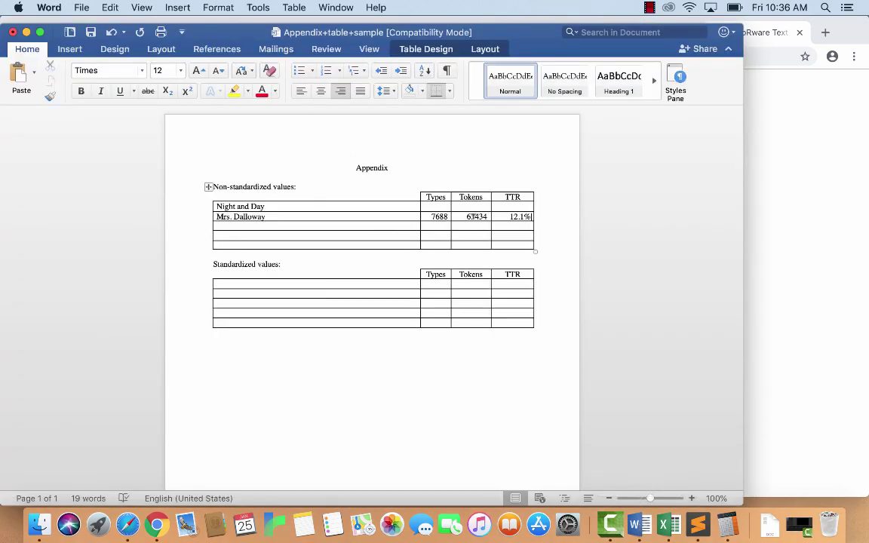
{"action": "left_click", "coordinate": [436, 205]}
{"action": "type", "text": "11221"}
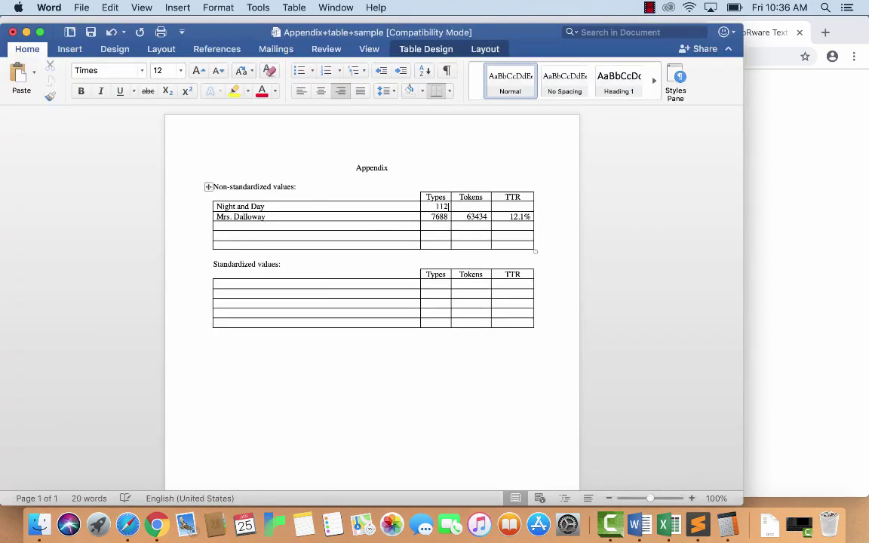
Enter the 170372 total-word count into Night and Day's Tokens cell
{"action": "left_click", "coordinate": [787, 256]}
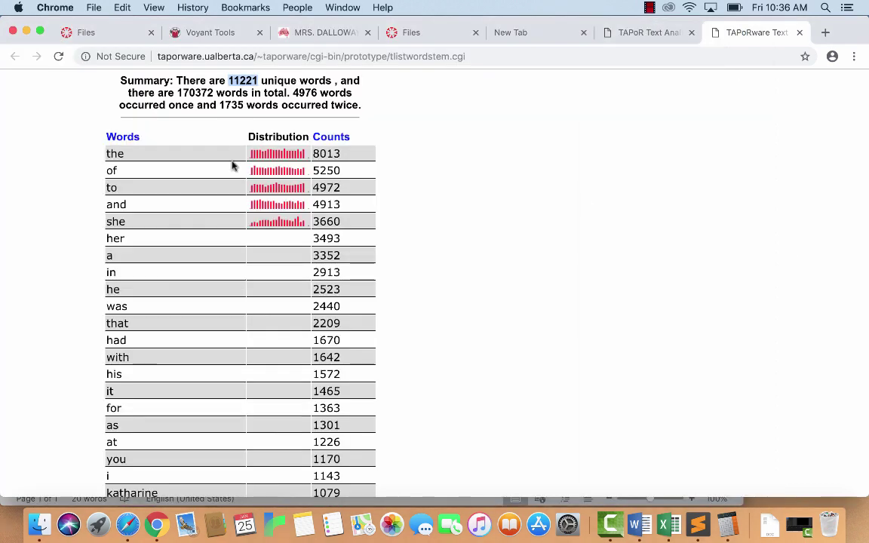
{"action": "left_click_drag", "start_coordinate": [177, 92], "coordinate": [215, 92]}
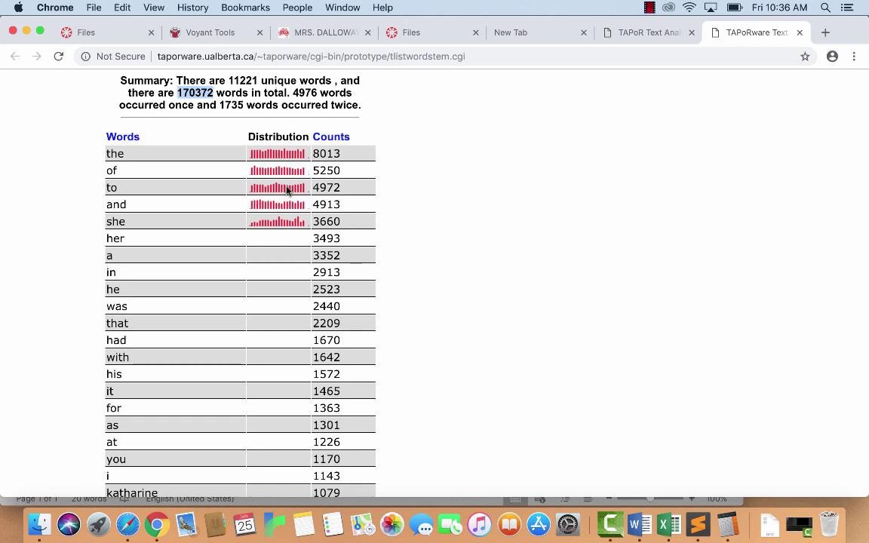
{"action": "key", "text": "super+Tab"}
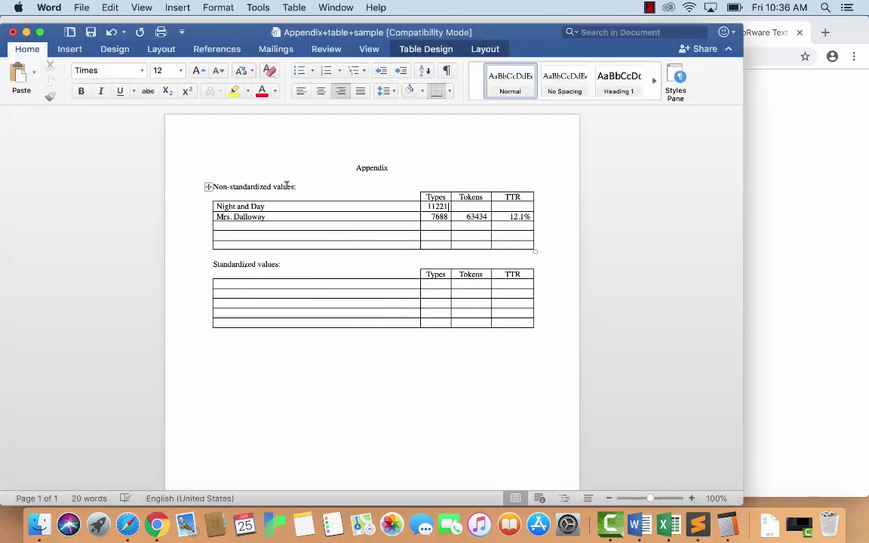
{"action": "left_click", "coordinate": [486, 204]}
{"action": "type", "text": "170372"}
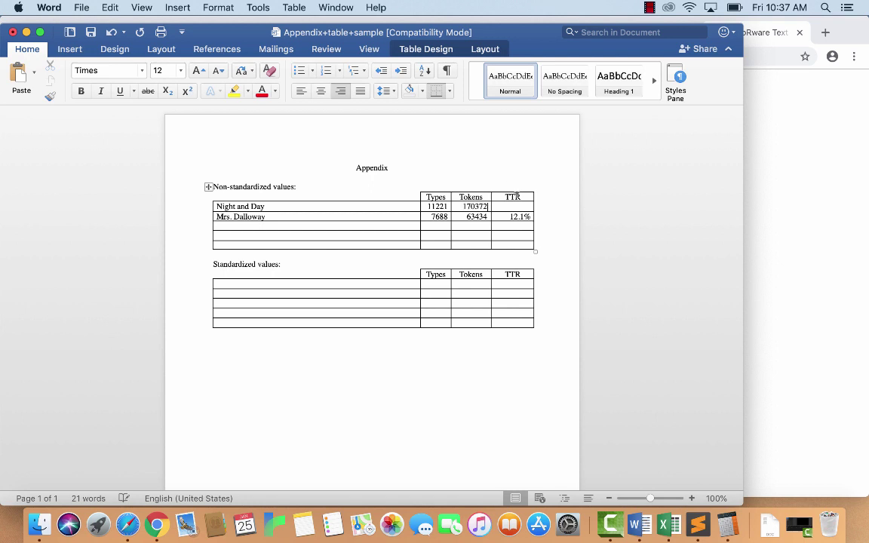
Clear Calculator and divide 11221 by 170372
{"action": "left_click", "coordinate": [728, 528]}
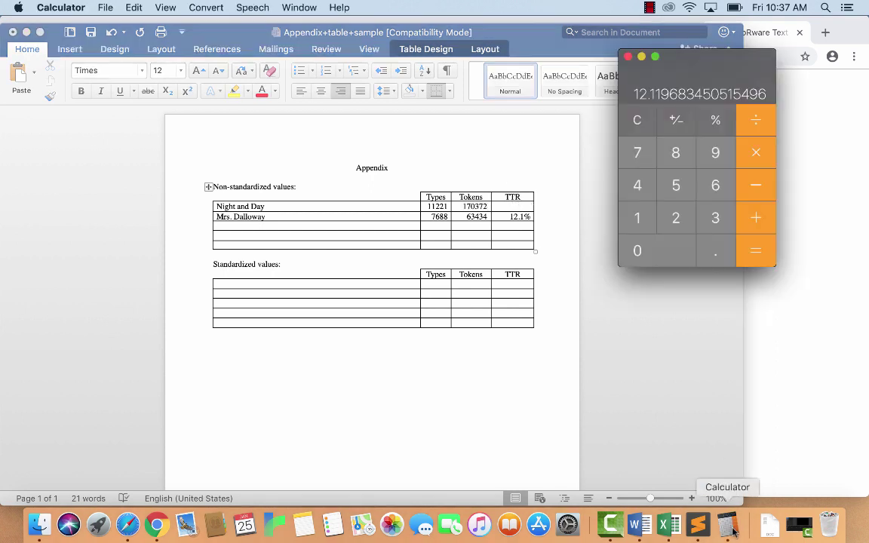
{"action": "left_click", "coordinate": [638, 123]}
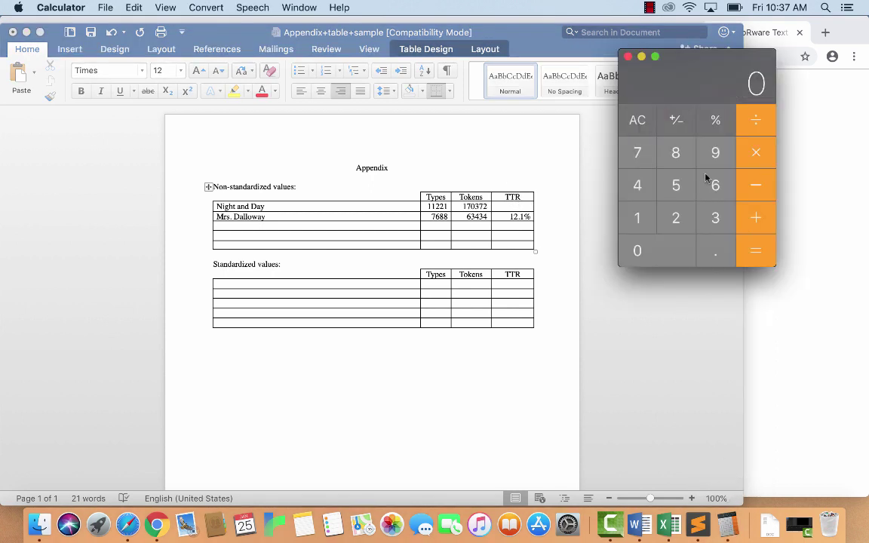
{"action": "left_click", "coordinate": [639, 218]}
{"action": "left_click", "coordinate": [675, 220]}
{"action": "left_click", "coordinate": [676, 220]}
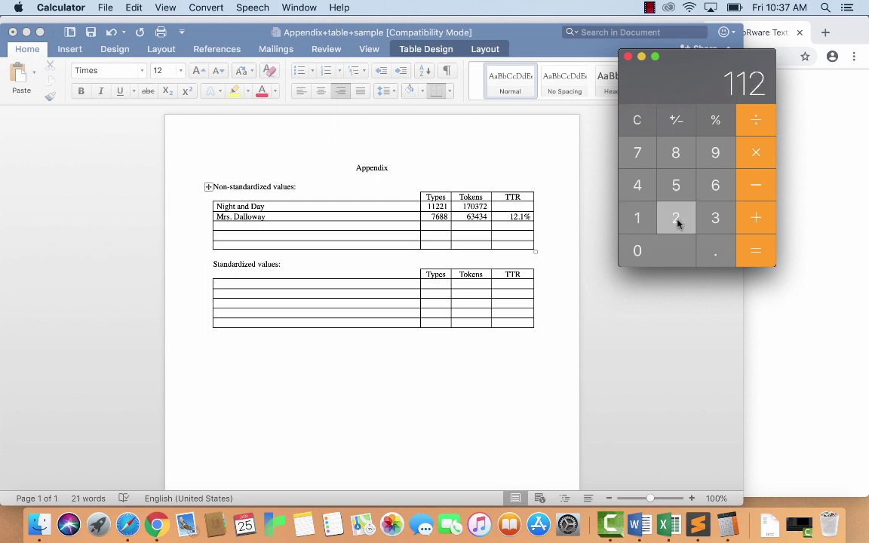
{"action": "left_click", "coordinate": [643, 219]}
{"action": "left_click", "coordinate": [751, 120]}
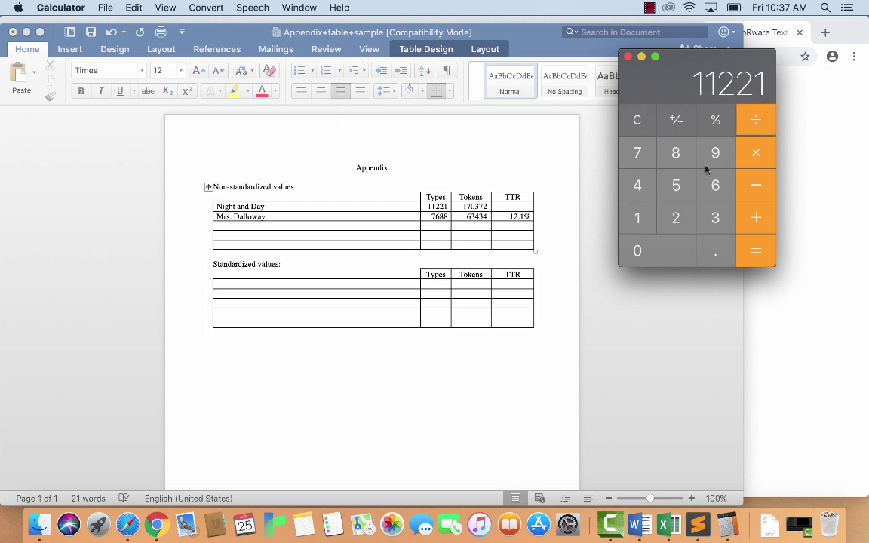
{"action": "left_click", "coordinate": [640, 219]}
{"action": "left_click", "coordinate": [636, 152]}
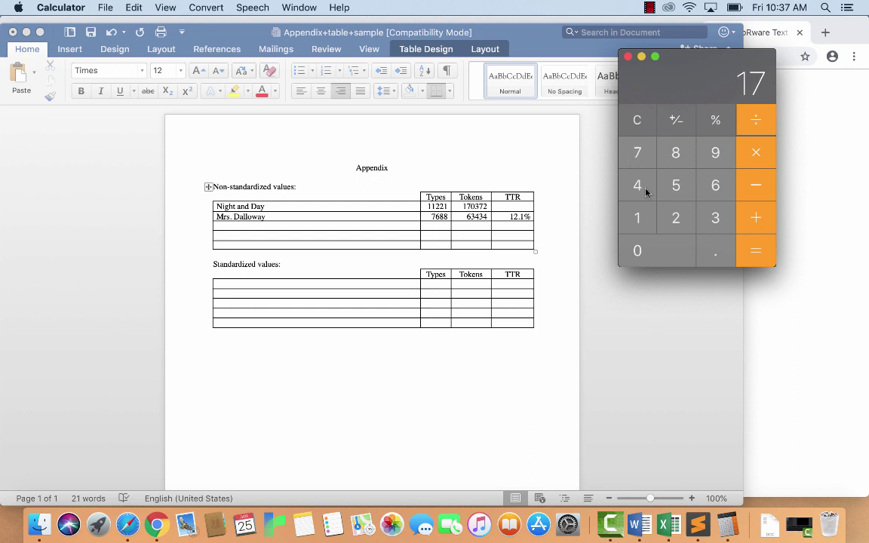
{"action": "left_click", "coordinate": [653, 254]}
{"action": "left_click", "coordinate": [714, 217]}
{"action": "left_click", "coordinate": [637, 153]}
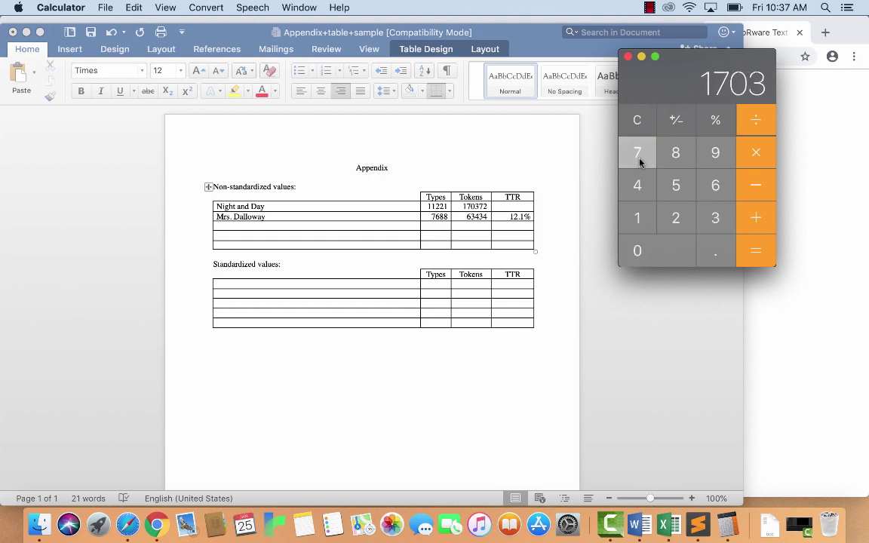
{"action": "left_click", "coordinate": [676, 223]}
{"action": "left_click", "coordinate": [756, 256]}
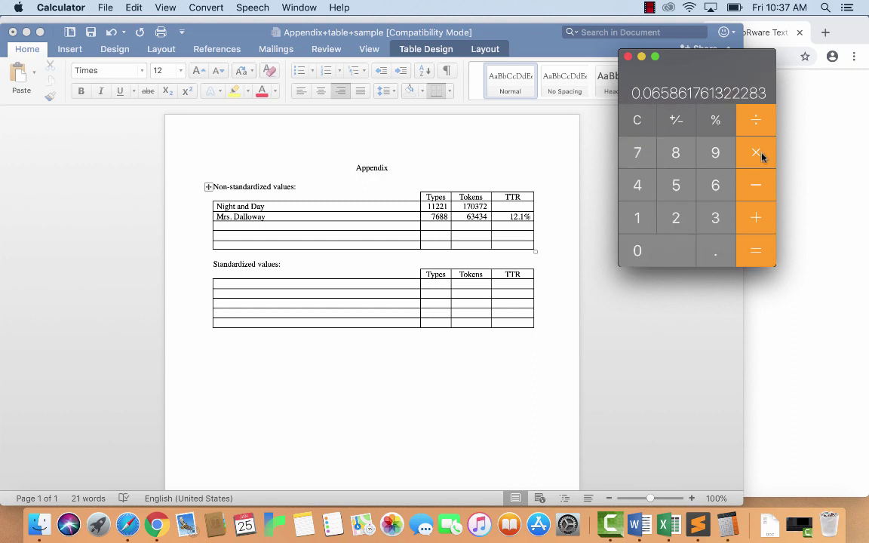
Multiply by 100 to get 6.586 and enter 6.6% as Night and Day's TTR
{"action": "left_click", "coordinate": [761, 158]}
{"action": "left_click", "coordinate": [640, 220]}
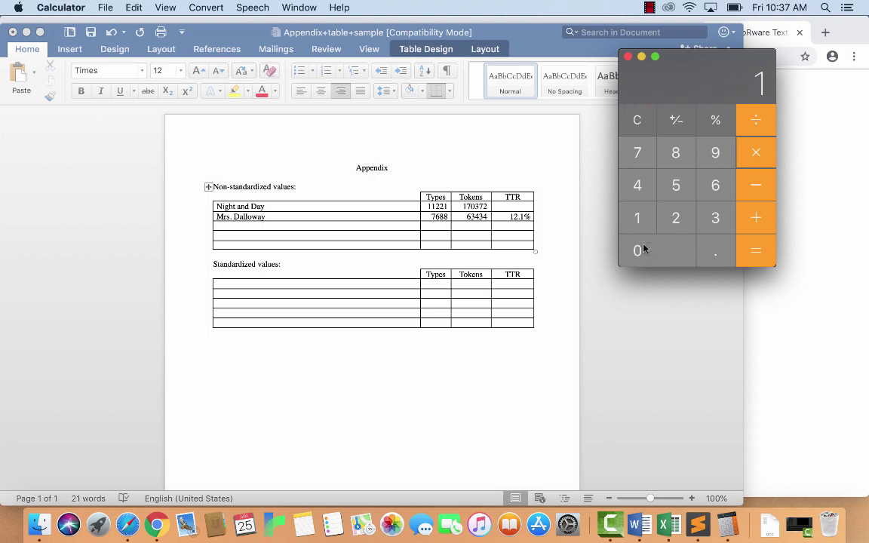
{"action": "left_click", "coordinate": [644, 253]}
{"action": "left_click", "coordinate": [643, 252]}
{"action": "left_click", "coordinate": [756, 251]}
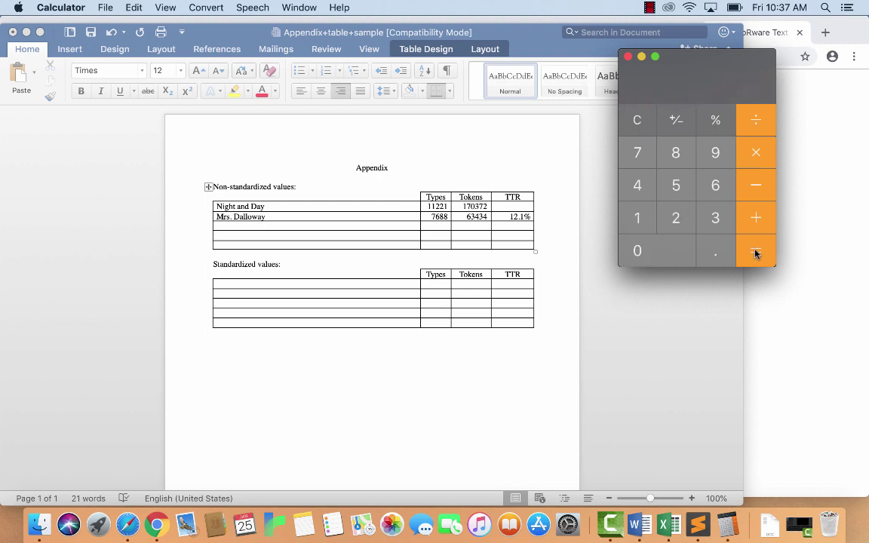
{"action": "left_click", "coordinate": [519, 208]}
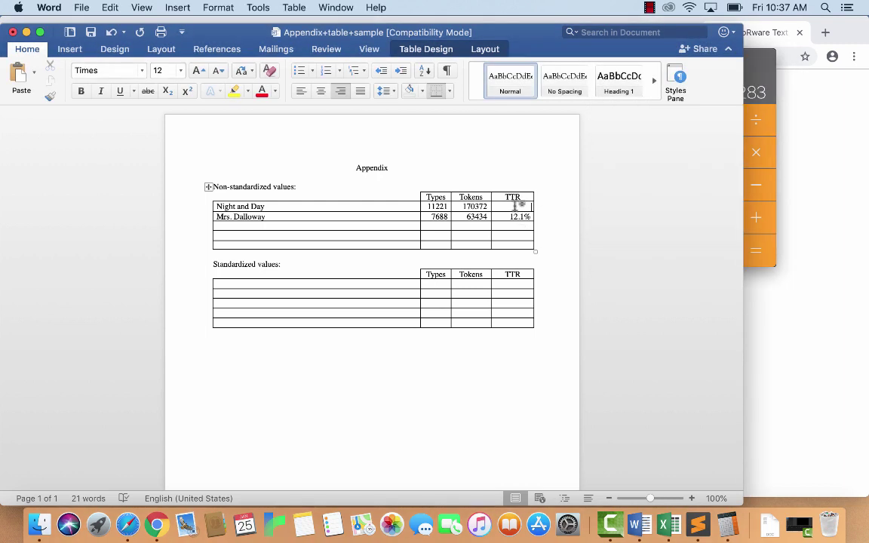
{"action": "type", "text": "6.6"}
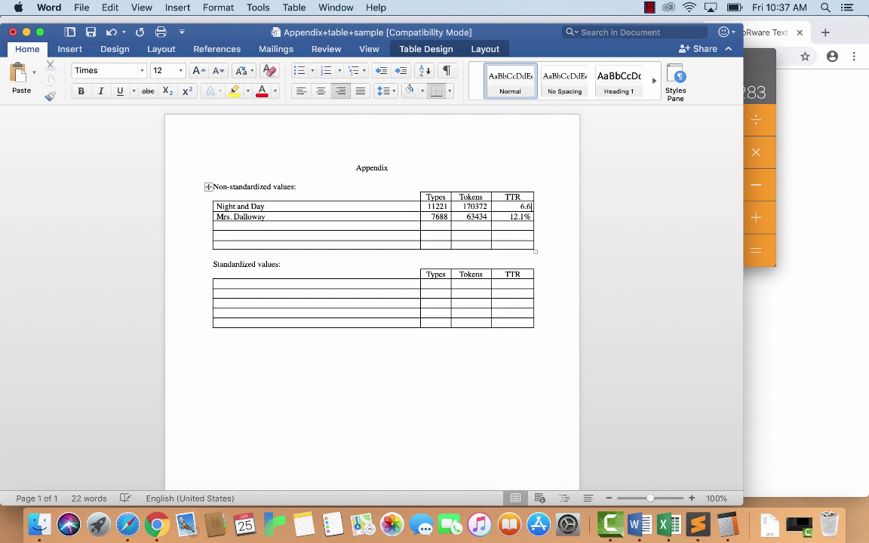
{"action": "left_click", "coordinate": [759, 70]}
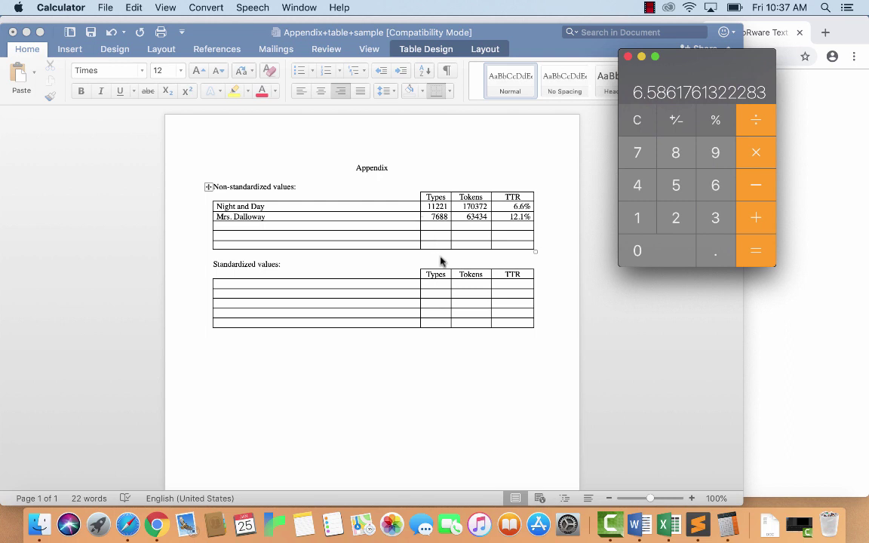
{"action": "left_click", "coordinate": [506, 242]}
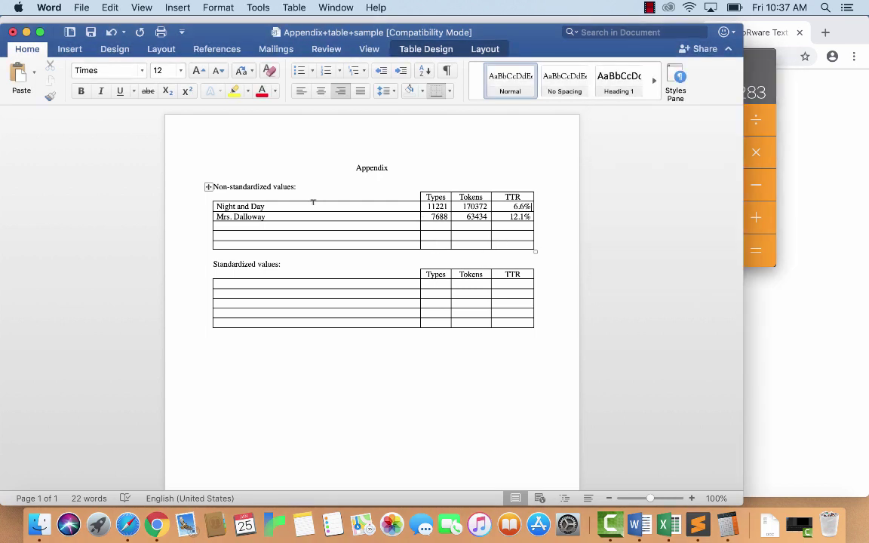
{"action": "left_click_drag", "start_coordinate": [276, 205], "coordinate": [287, 231]}
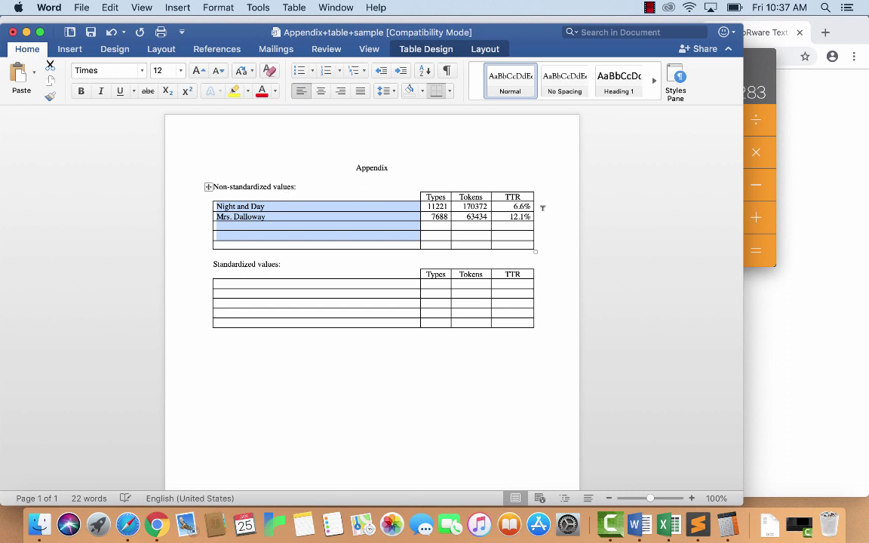
{"action": "left_click", "coordinate": [533, 216]}
{"action": "left_click_drag", "start_coordinate": [312, 186], "coordinate": [179, 186]}
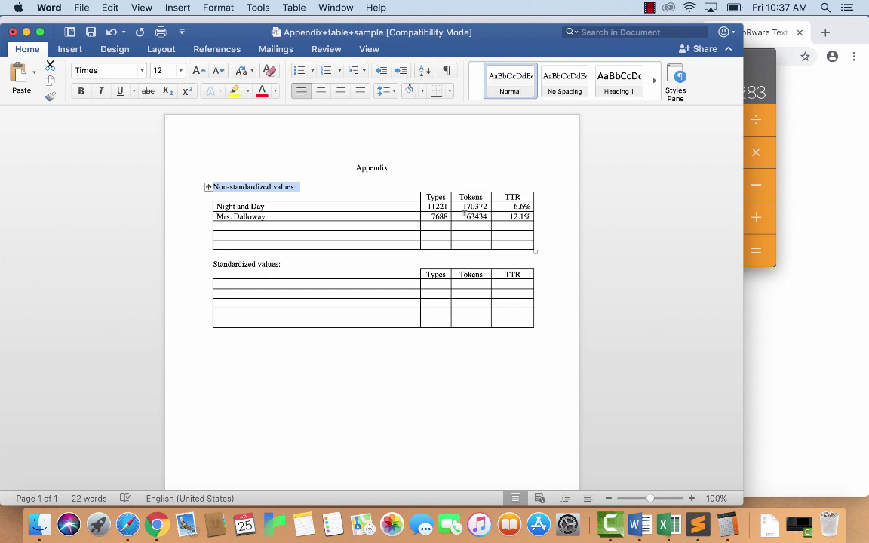
{"action": "left_click_drag", "start_coordinate": [464, 214], "coordinate": [488, 214]}
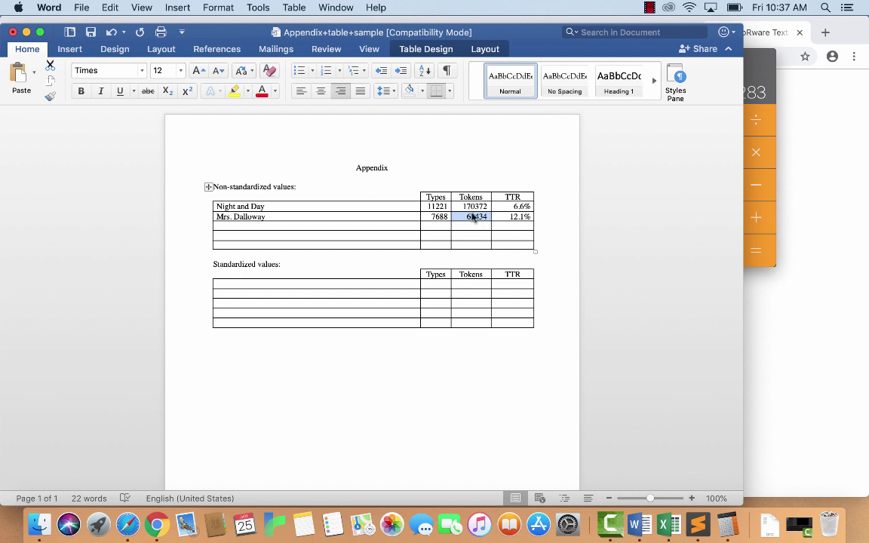
{"action": "left_click", "coordinate": [470, 216]}
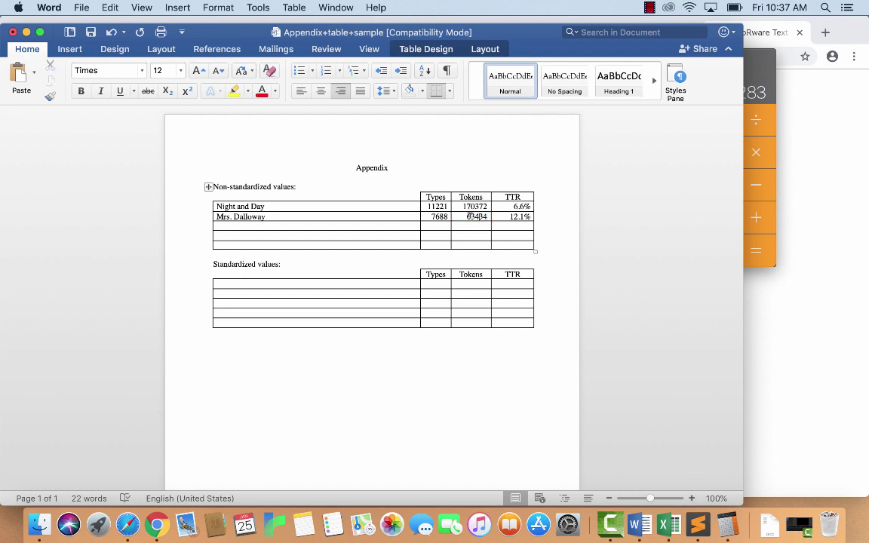
{"action": "left_click_drag", "start_coordinate": [467, 217], "coordinate": [480, 215]}
{"action": "left_click", "coordinate": [128, 524]}
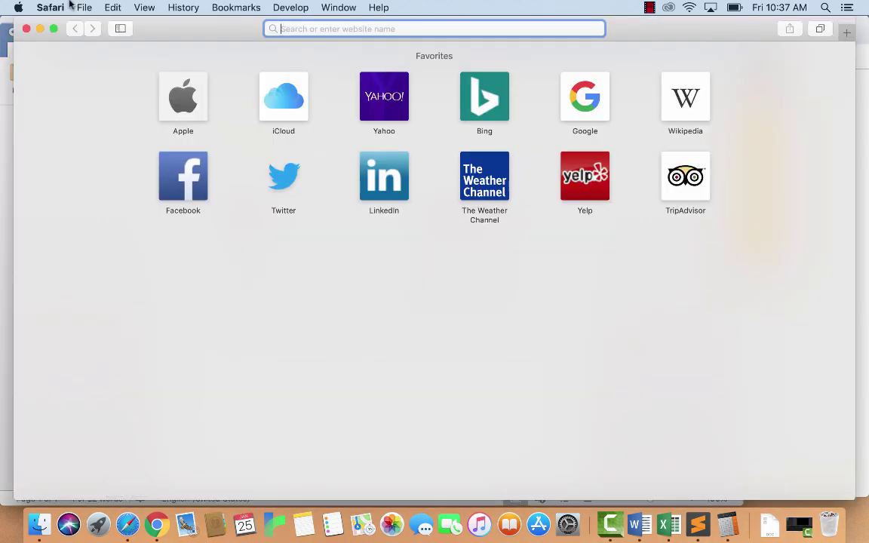
{"action": "key", "text": "super+h"}
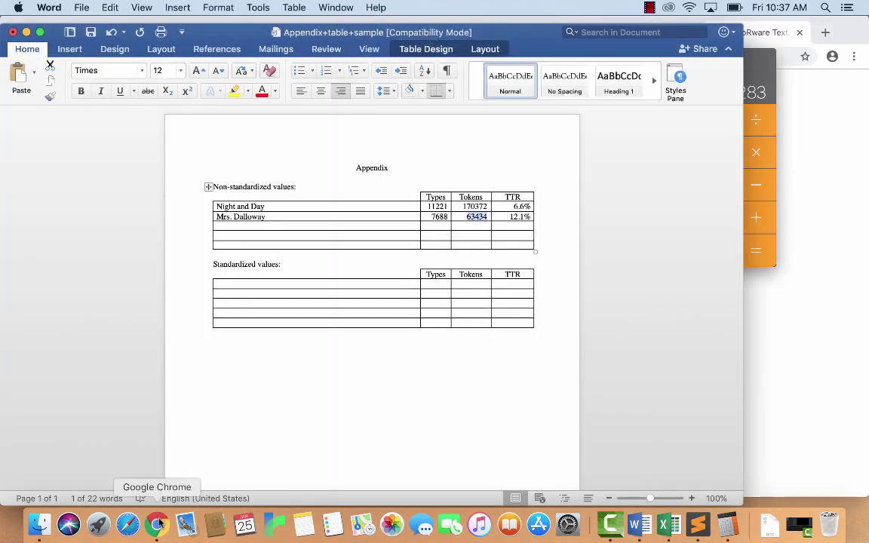
Return to Chrome's Voyant Tools tab and dismiss the 'Unable to load corpus' error
{"action": "left_click", "coordinate": [157, 524]}
{"action": "left_click", "coordinate": [111, 33]}
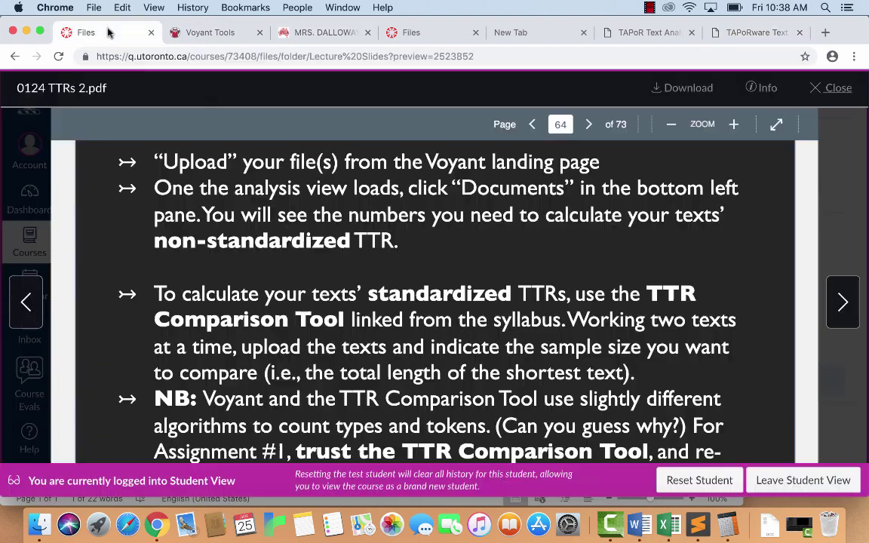
{"action": "scroll", "coordinate": [494, 369], "scroll_direction": "down", "scroll_amount": 3}
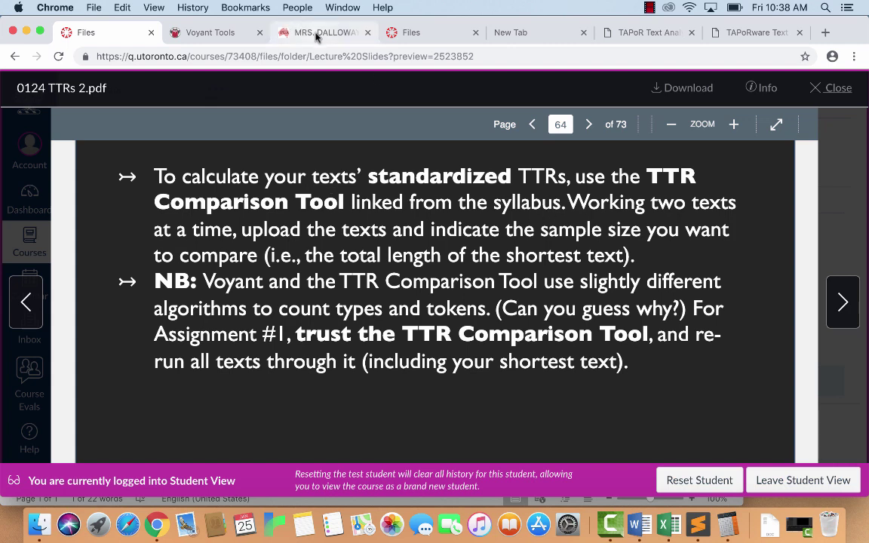
{"action": "left_click", "coordinate": [215, 33]}
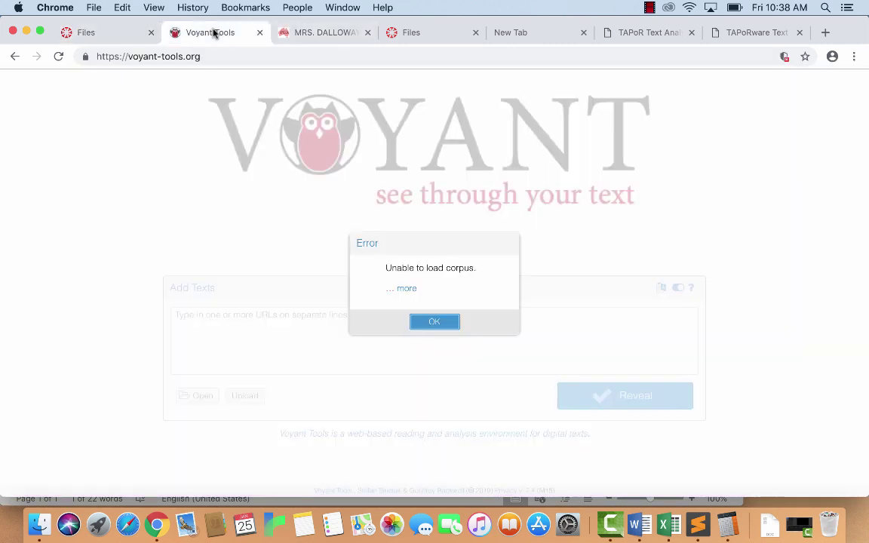
{"action": "left_click", "coordinate": [443, 323]}
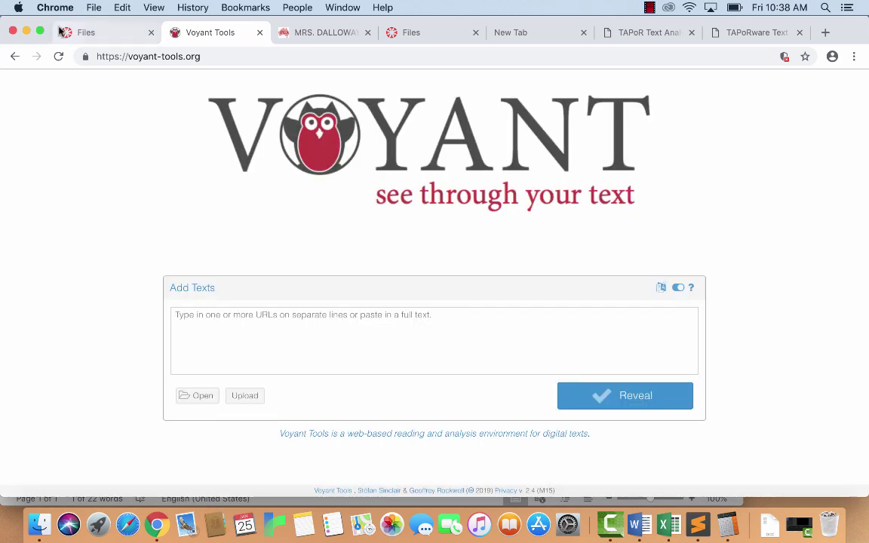
Go back to the course syllabus and open the TTR Comparison Tool page
{"action": "left_click", "coordinate": [14, 56]}
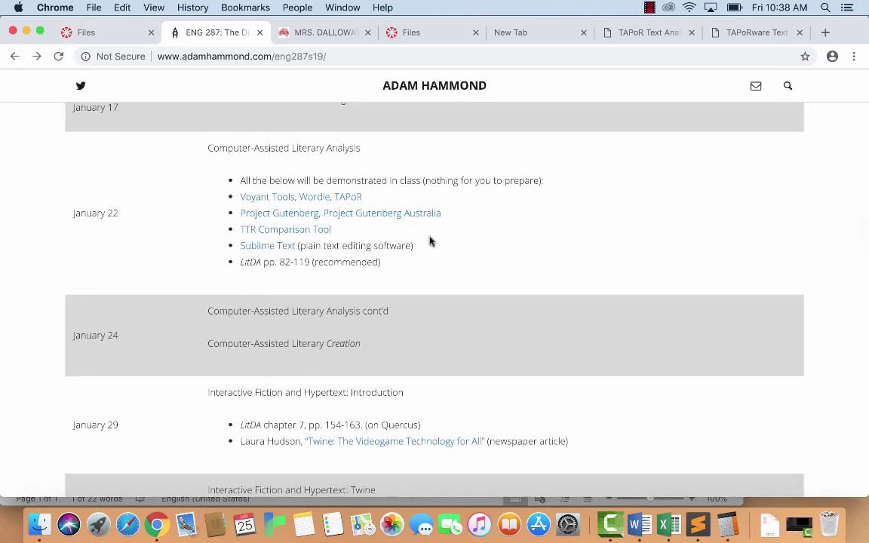
{"action": "scroll", "coordinate": [581, 343], "scroll_direction": "down", "scroll_amount": 1}
{"action": "scroll", "coordinate": [581, 343], "scroll_direction": "down", "scroll_amount": 1}
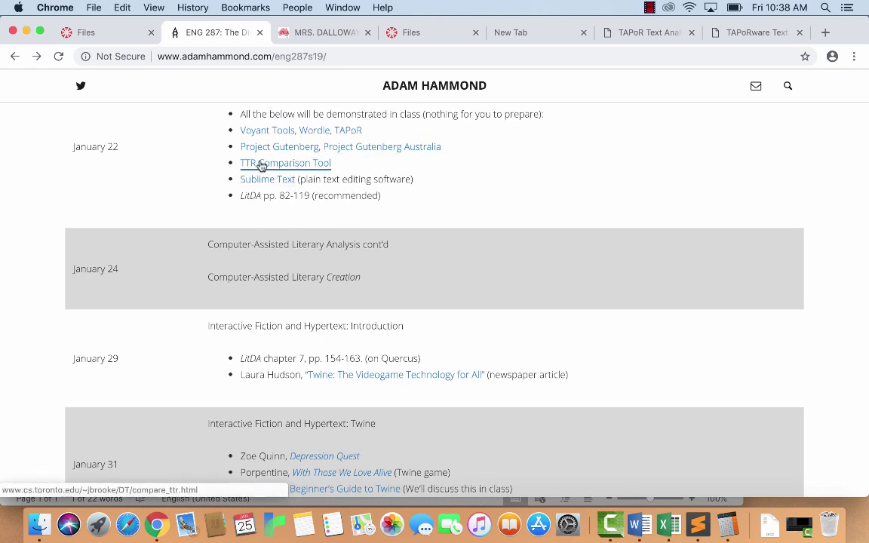
{"action": "left_click", "coordinate": [312, 165]}
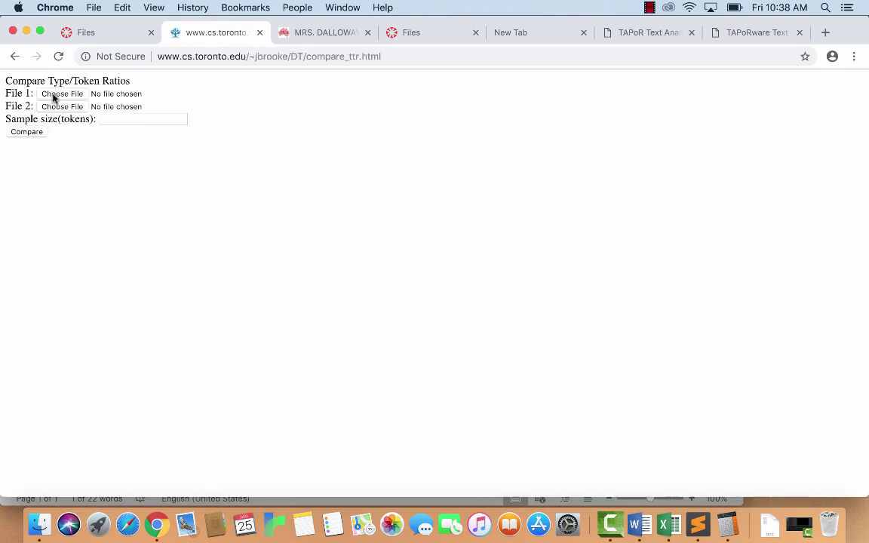
Load the Mrs Dalloway and Night and Day text files as the two texts to compare
{"action": "left_click", "coordinate": [53, 96]}
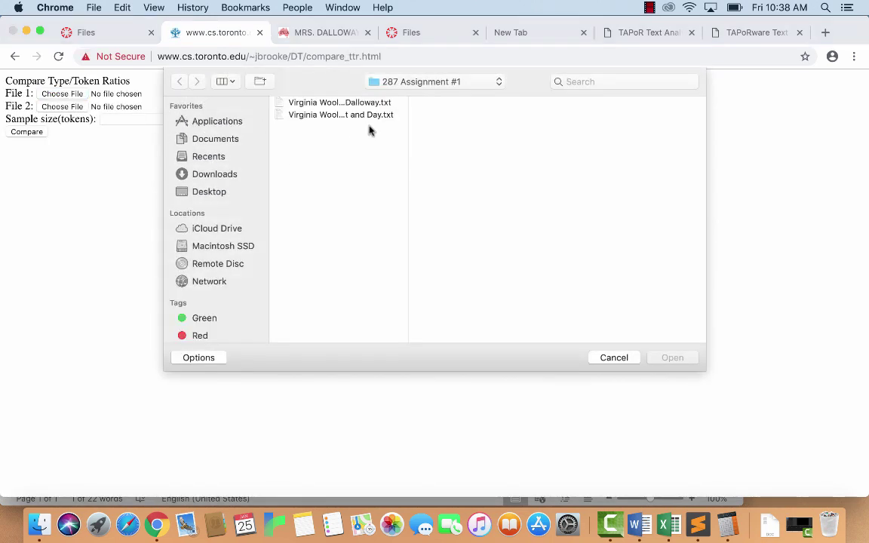
{"action": "left_click", "coordinate": [299, 101]}
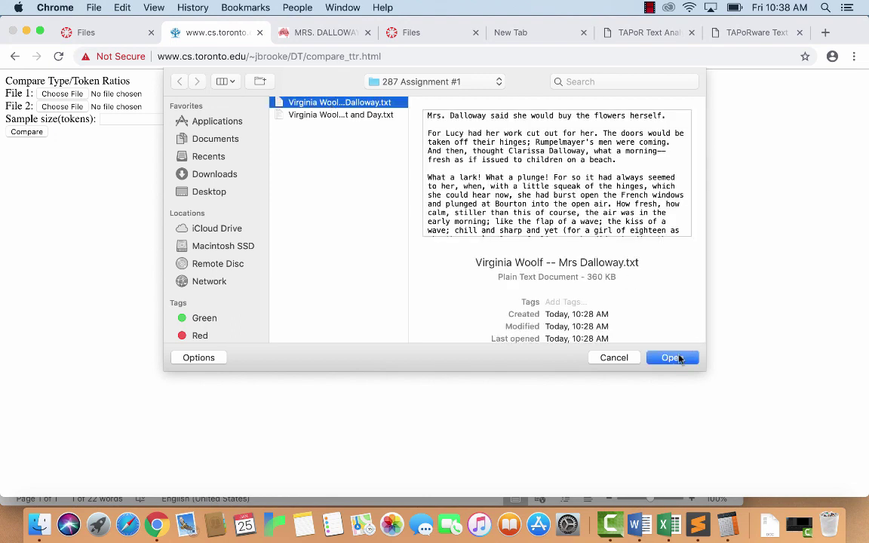
{"action": "left_click", "coordinate": [666, 354]}
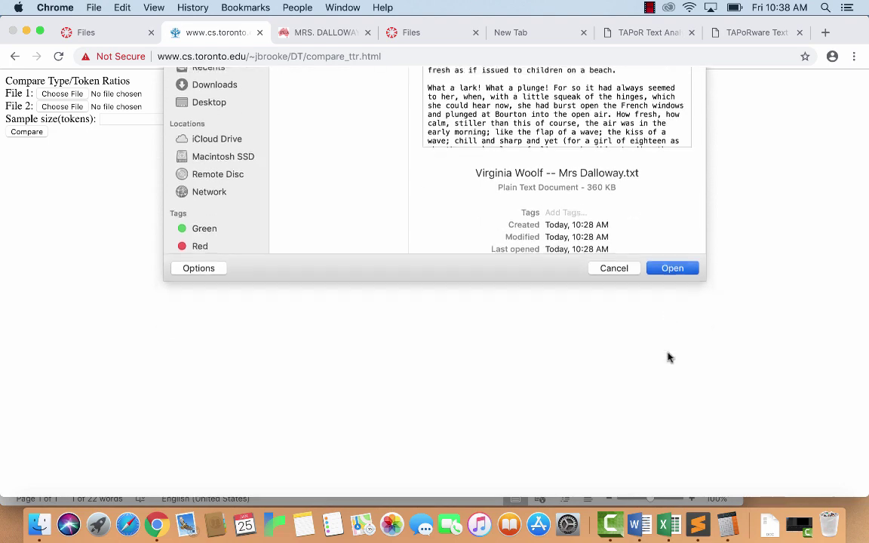
{"action": "left_click", "coordinate": [67, 107]}
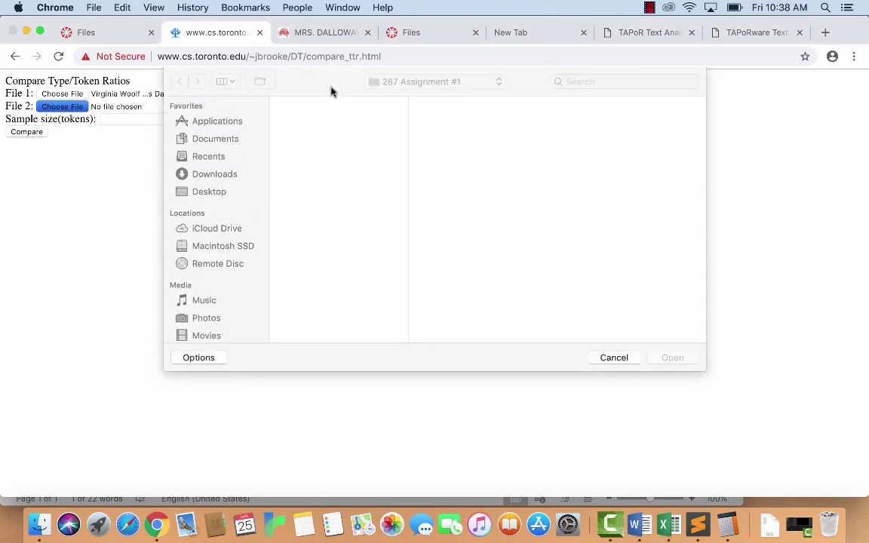
{"action": "left_click", "coordinate": [338, 115]}
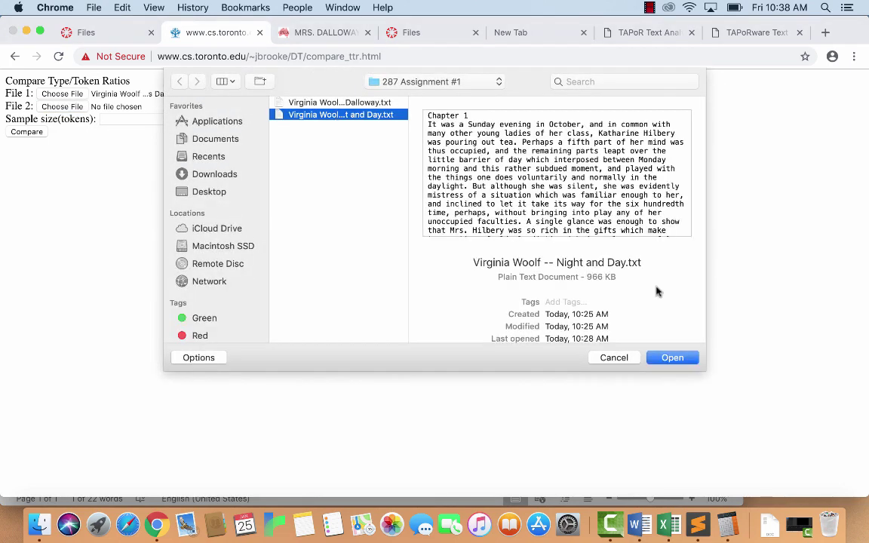
{"action": "left_click", "coordinate": [679, 359]}
Enter a sample size of 63434 tokens, checking the Word appendix for the value
{"action": "left_click", "coordinate": [119, 118]}
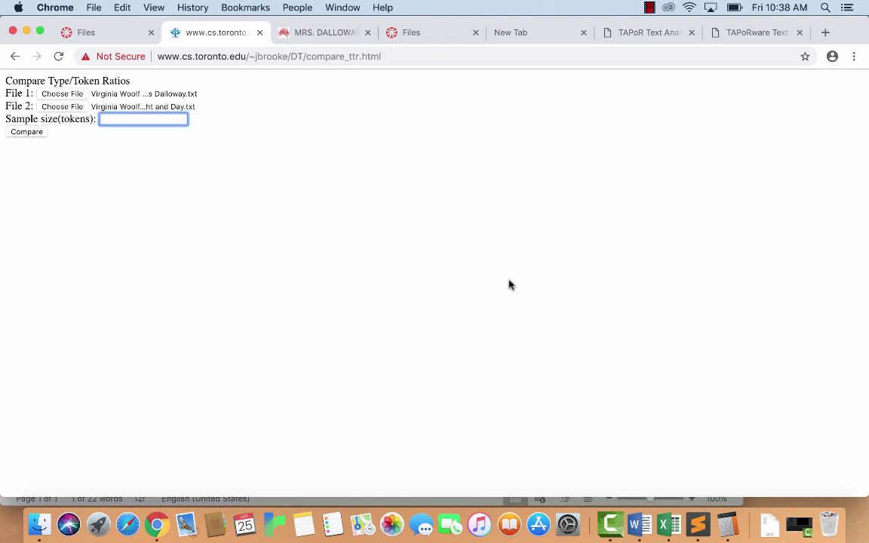
{"action": "left_click", "coordinate": [634, 524]}
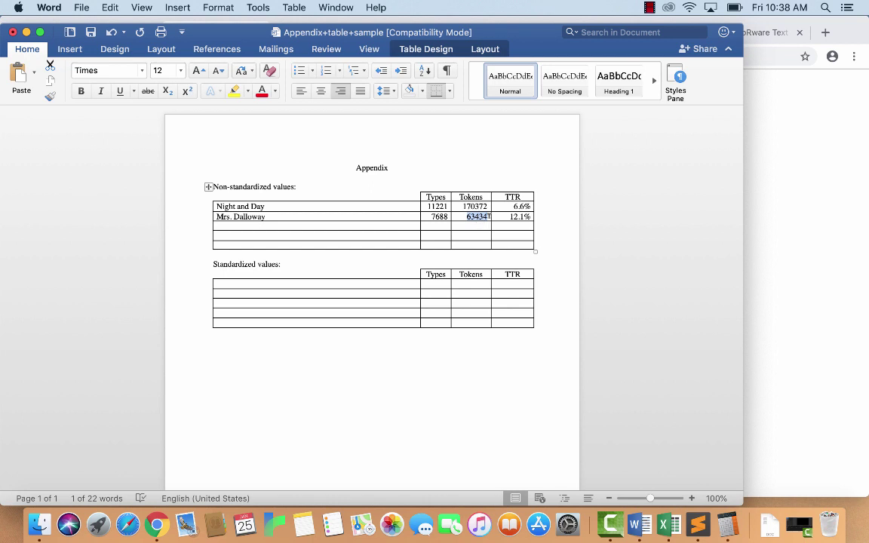
{"action": "left_click", "coordinate": [819, 211]}
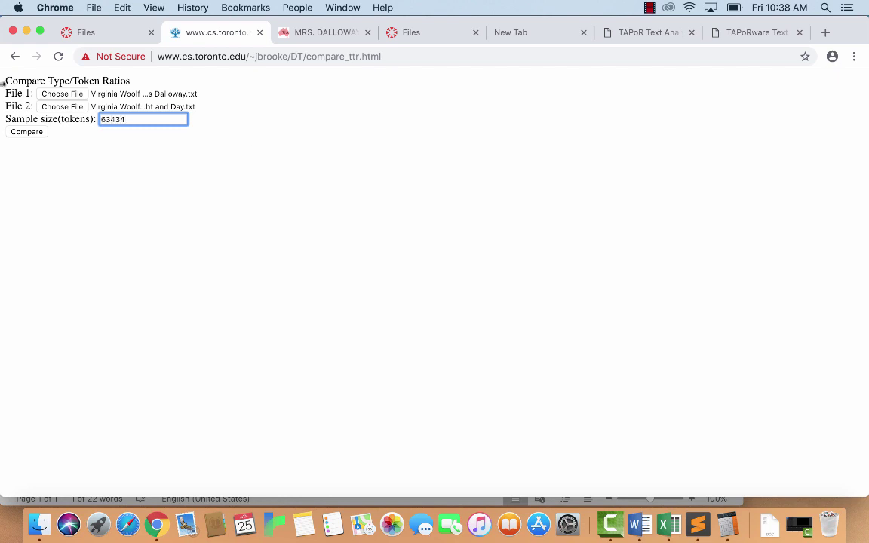
Run the TTR comparison and add Night and Day (6530 Types) and Mrs. Dalloway (7279 Types) rows, undoing a stray entry
{"action": "left_click", "coordinate": [24, 133]}
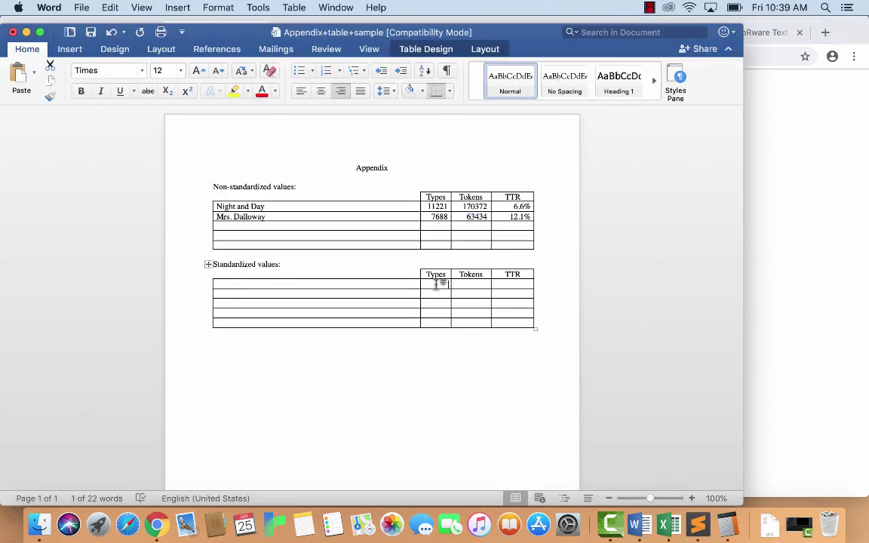
{"action": "type", "text": "6530"}
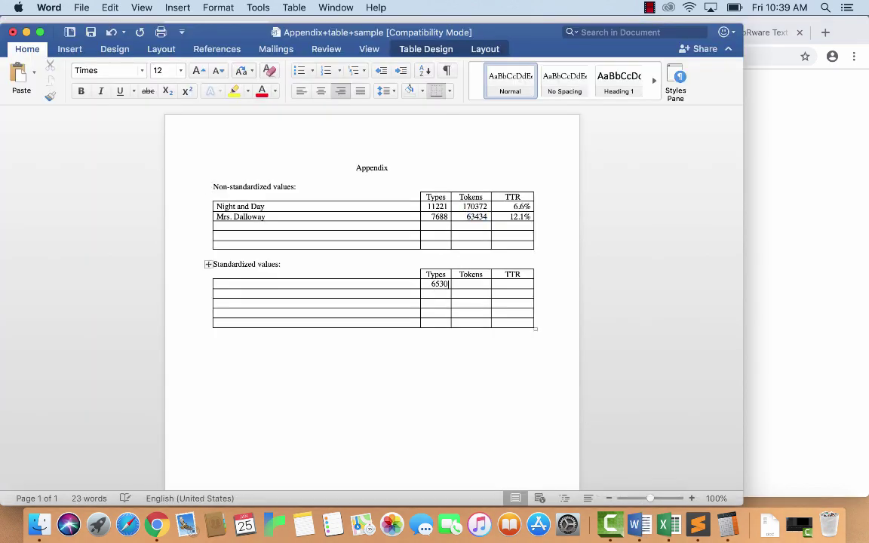
{"action": "left_click", "coordinate": [372, 281]}
{"action": "type", "text": "Night and Day"}
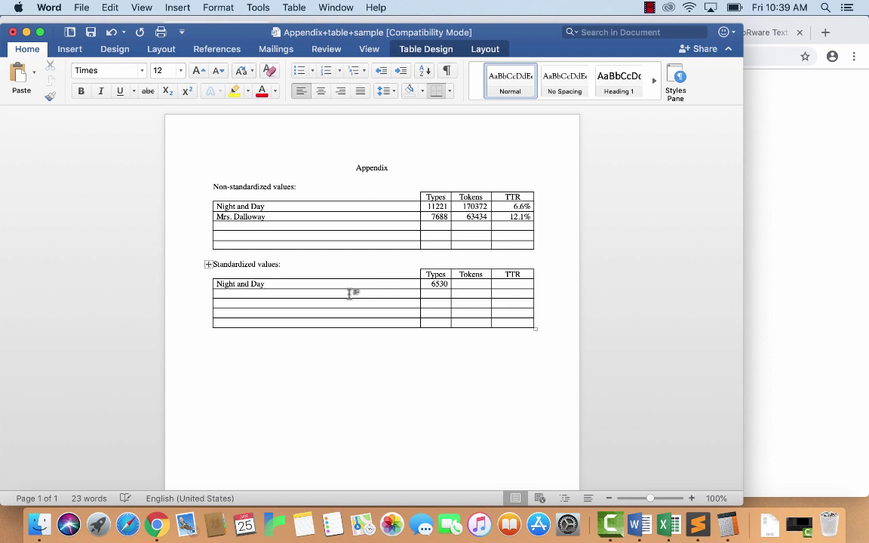
{"action": "type", "text": "Mrs. Dalloway"}
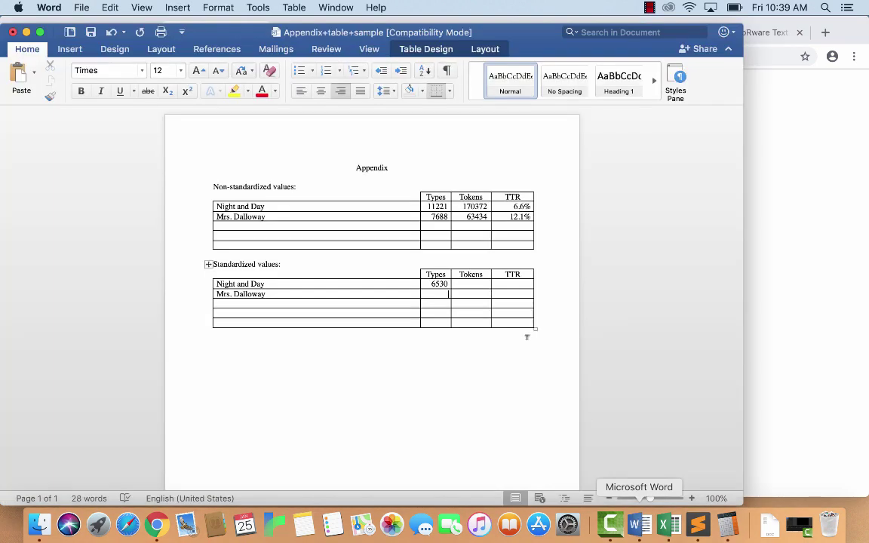
{"action": "left_click", "coordinate": [477, 283]}
{"action": "type", "text": "7278"}
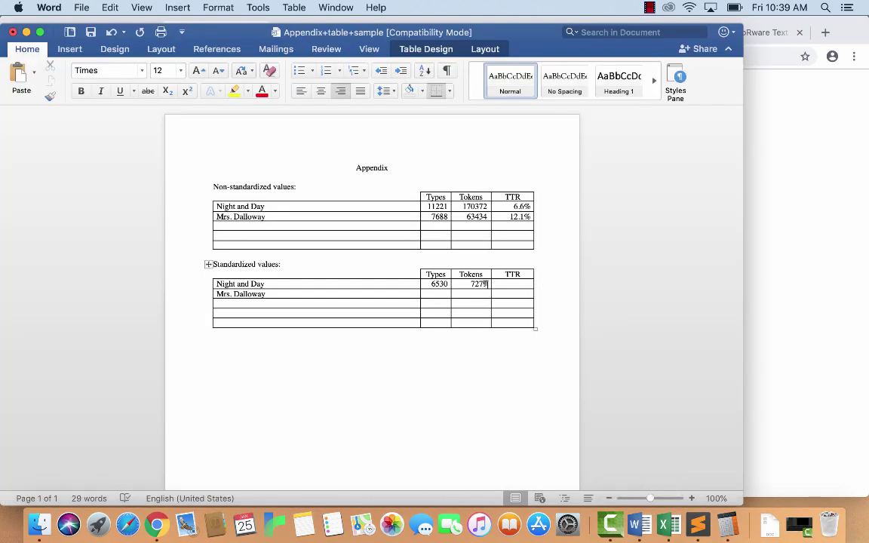
{"action": "key", "text": "super+z"}
{"action": "left_click", "coordinate": [437, 294]}
{"action": "type", "text": "7279"}
{"action": "left_click_drag", "start_coordinate": [465, 216], "coordinate": [483, 216]}
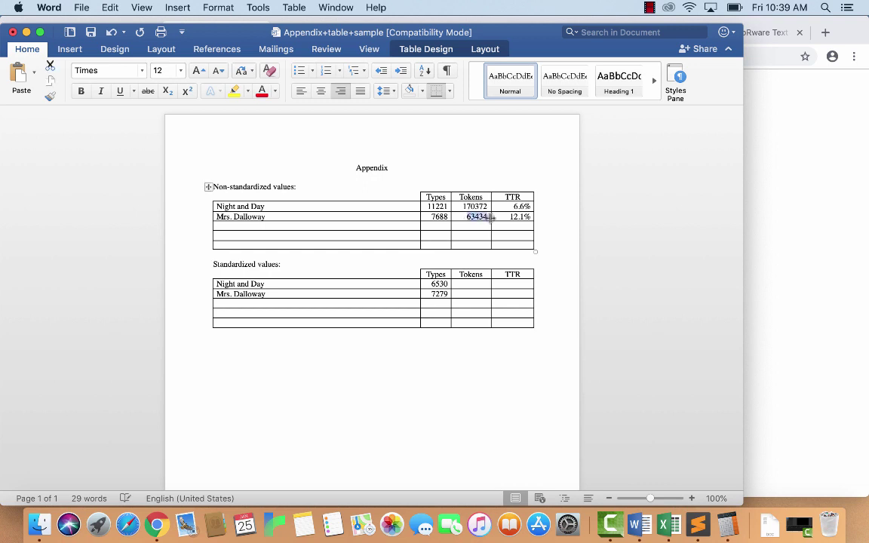
Copy 63434 and paste it into both novels' Tokens cells in the Standardized table
{"action": "left_click", "coordinate": [110, 7]}
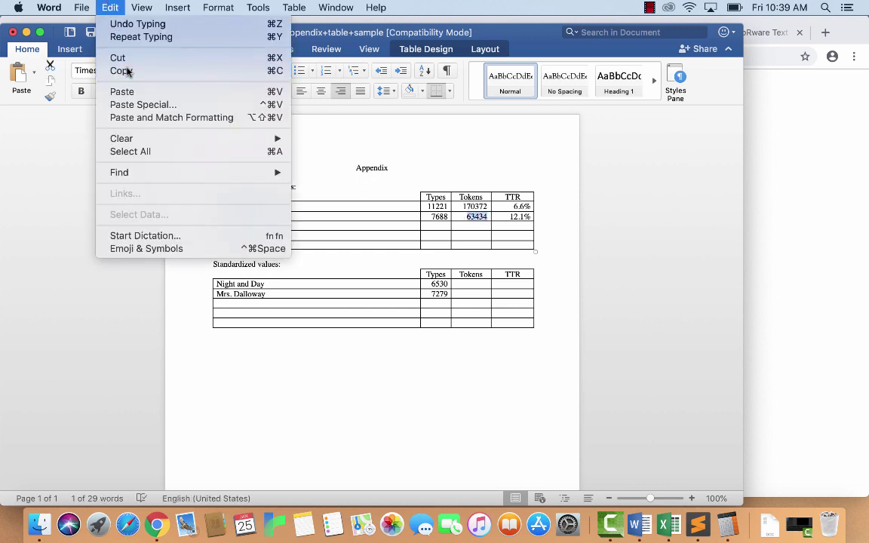
{"action": "left_click", "coordinate": [122, 70]}
{"action": "left_click", "coordinate": [478, 284]}
{"action": "left_click", "coordinate": [110, 7]}
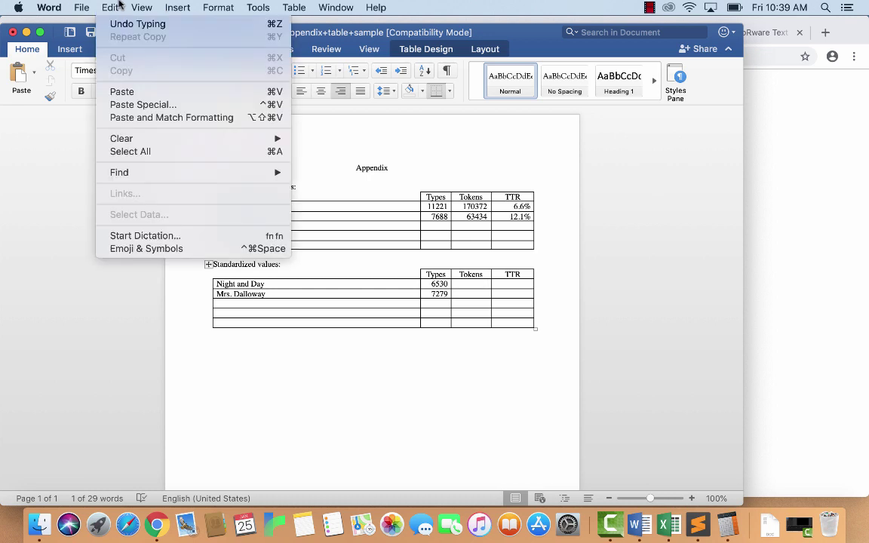
{"action": "left_click", "coordinate": [122, 92]}
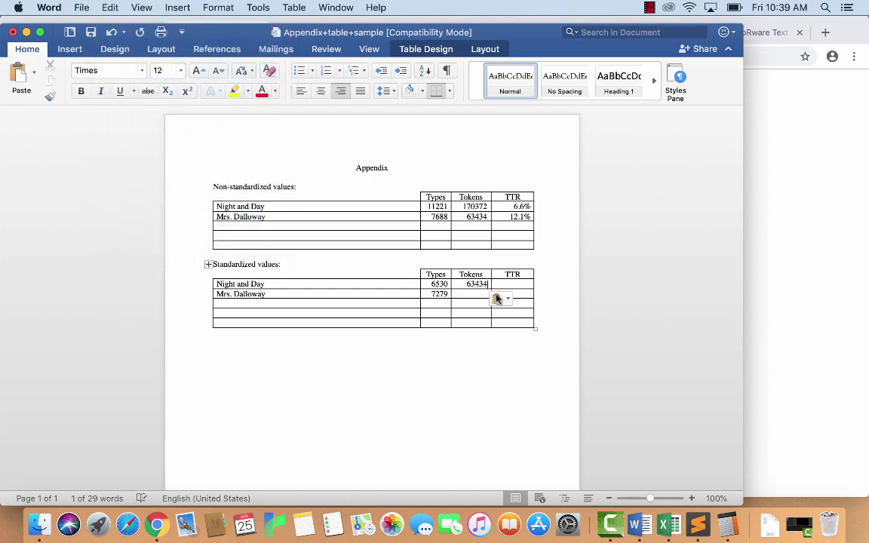
{"action": "left_click", "coordinate": [115, 6]}
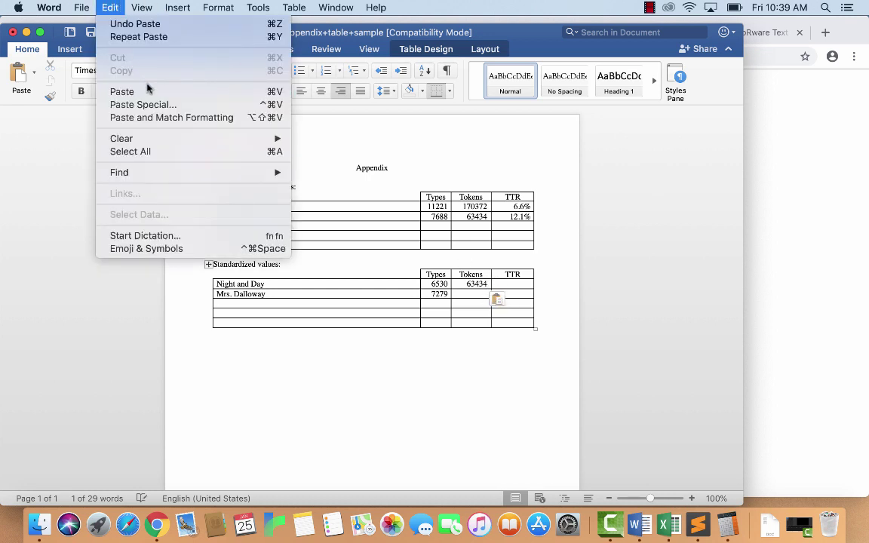
{"action": "left_click", "coordinate": [144, 91]}
Reread the TTR Comparison Tool note in Chrome, then return to the Standardized table's TTR cells
{"action": "key", "text": "super+Tab"}
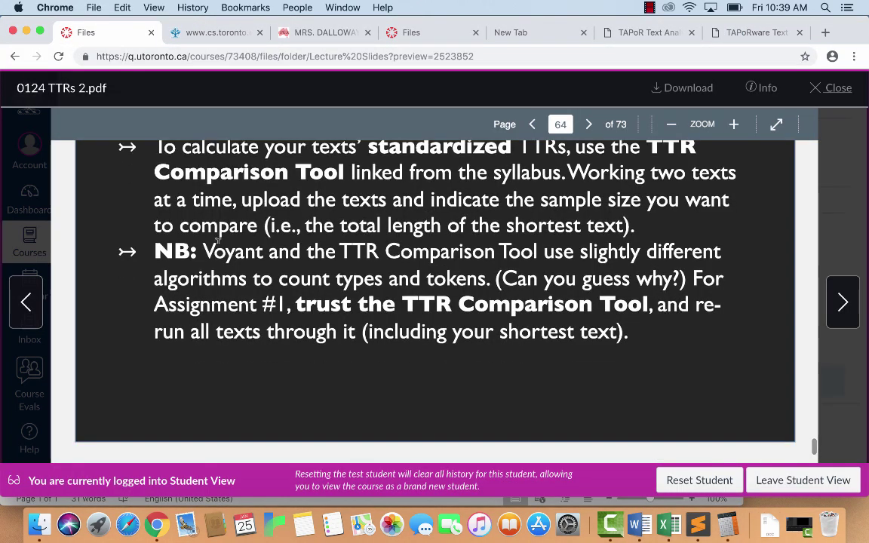
{"action": "left_click_drag", "start_coordinate": [204, 251], "coordinate": [641, 330]}
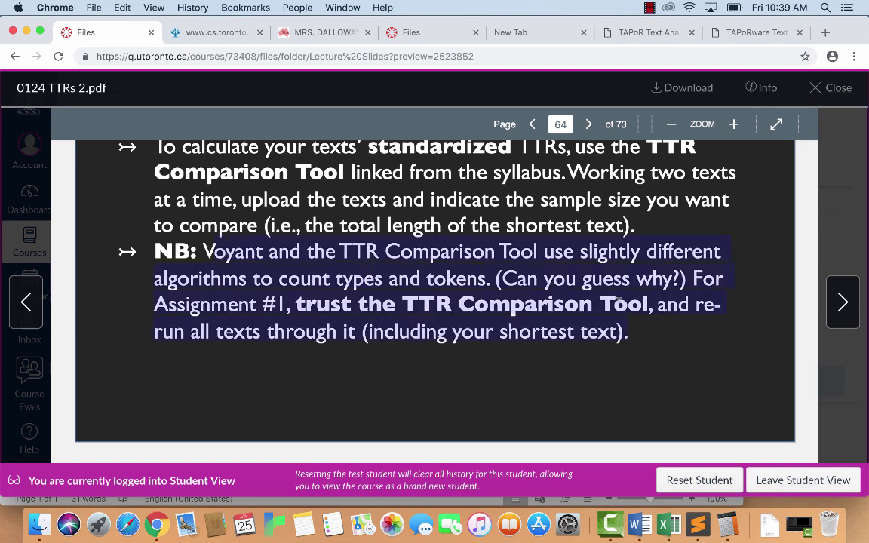
{"action": "left_click", "coordinate": [634, 524]}
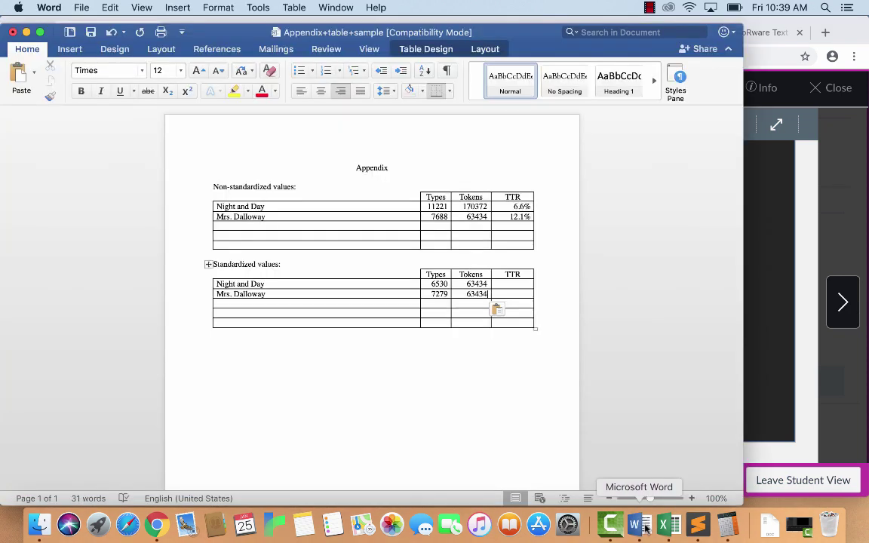
{"action": "left_click", "coordinate": [438, 218]}
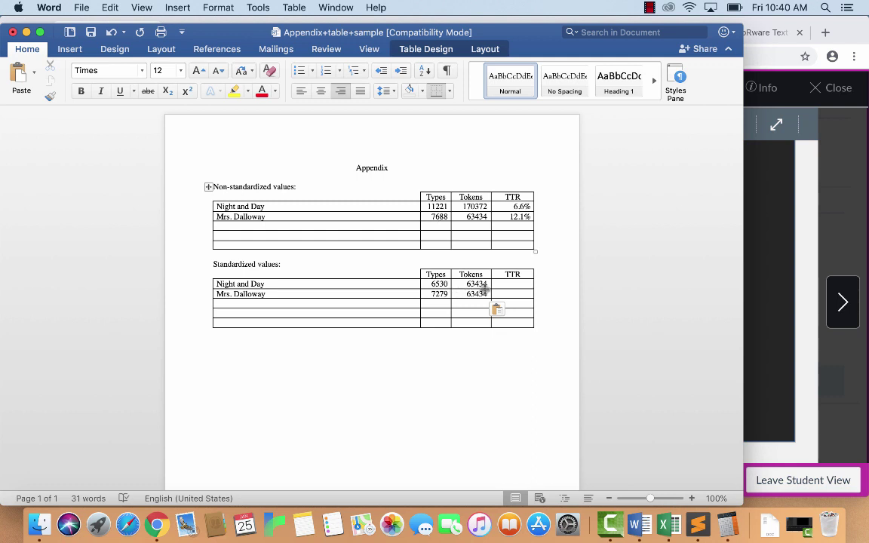
{"action": "left_click", "coordinate": [510, 291]}
{"action": "left_click_drag", "start_coordinate": [432, 293], "coordinate": [448, 293]}
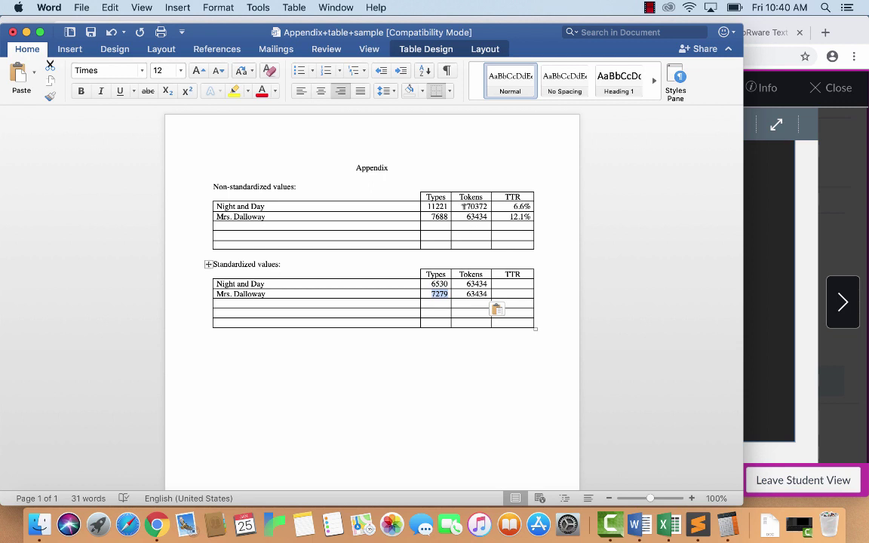
{"action": "left_click_drag", "start_coordinate": [463, 206], "coordinate": [475, 217]}
{"action": "left_click", "coordinate": [477, 216]}
Calculate 6530÷63434×100 and enter 10.3% as Night and Day's standardized TTR
{"action": "left_click", "coordinate": [725, 526]}
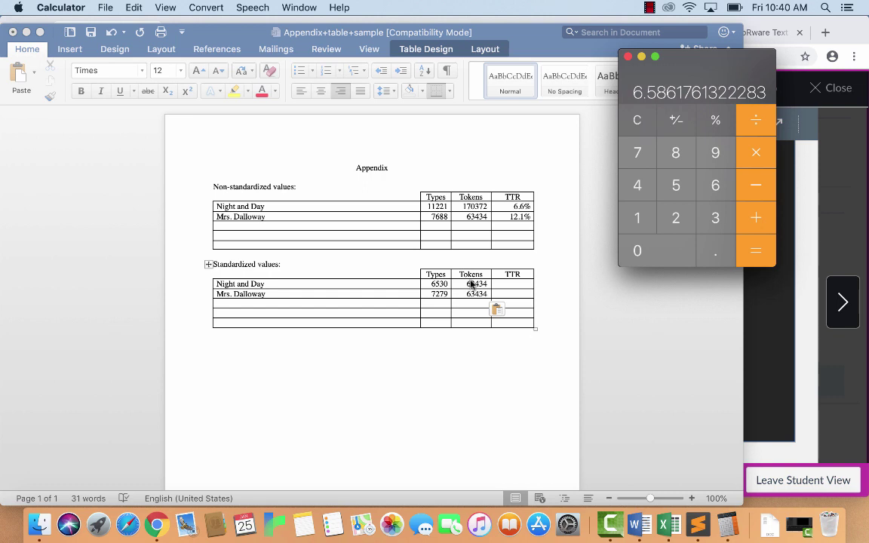
{"action": "left_click", "coordinate": [713, 186]}
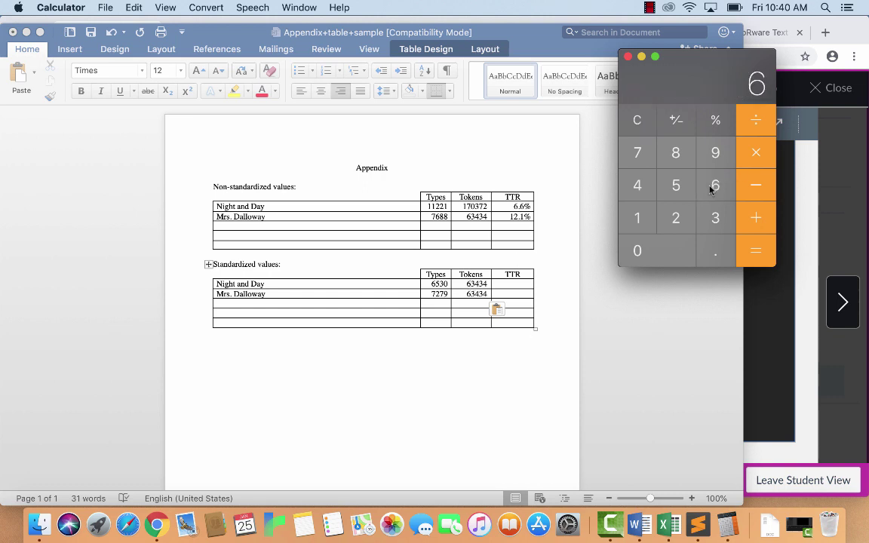
{"action": "left_click", "coordinate": [665, 191]}
{"action": "left_click", "coordinate": [712, 224]}
{"action": "left_click", "coordinate": [659, 248]}
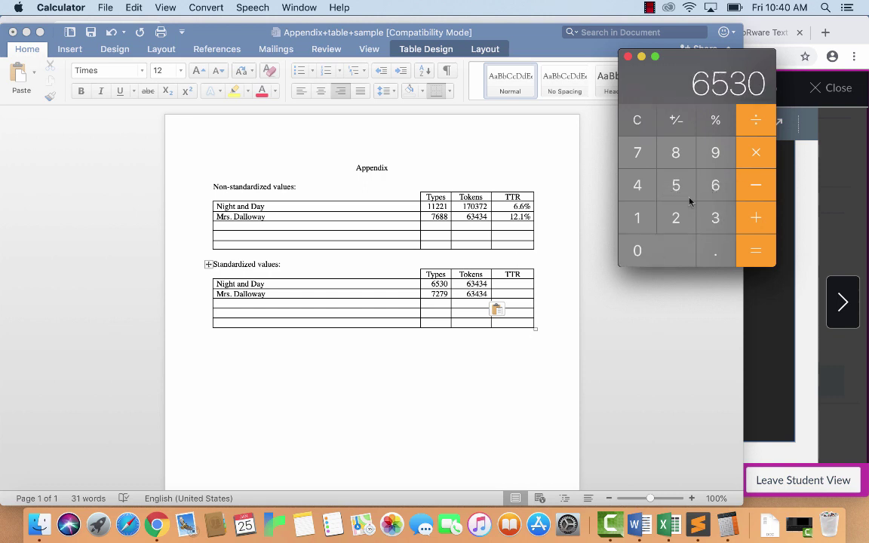
{"action": "left_click", "coordinate": [756, 119]}
{"action": "left_click", "coordinate": [713, 185]}
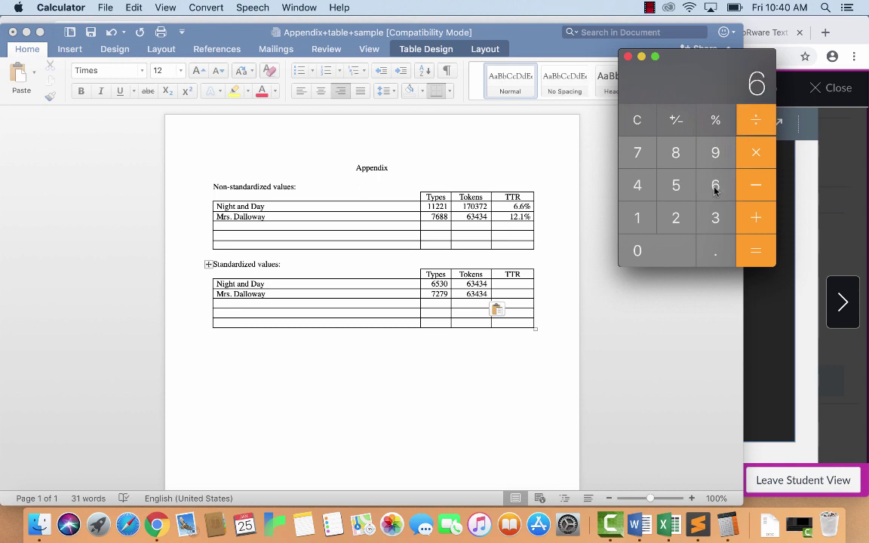
{"action": "left_click", "coordinate": [712, 218]}
{"action": "left_click", "coordinate": [631, 185]}
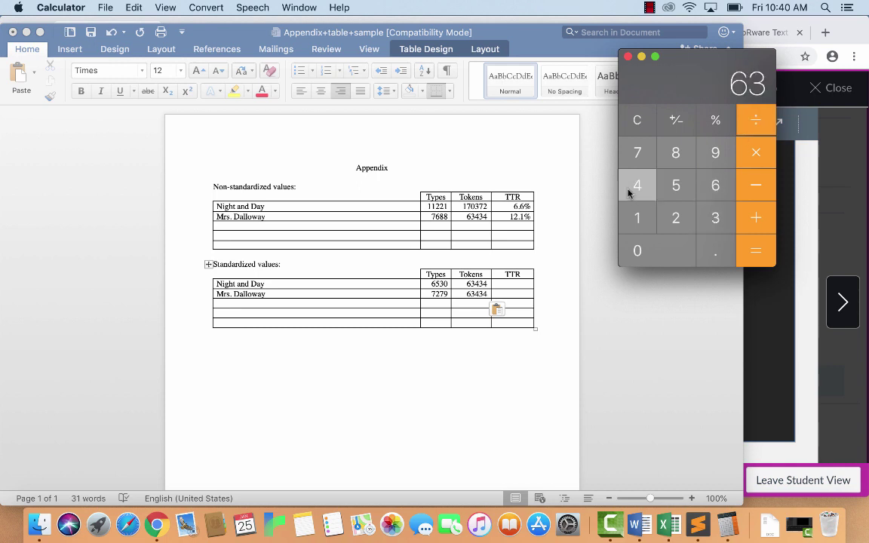
{"action": "left_click", "coordinate": [706, 220]}
{"action": "left_click", "coordinate": [637, 185]}
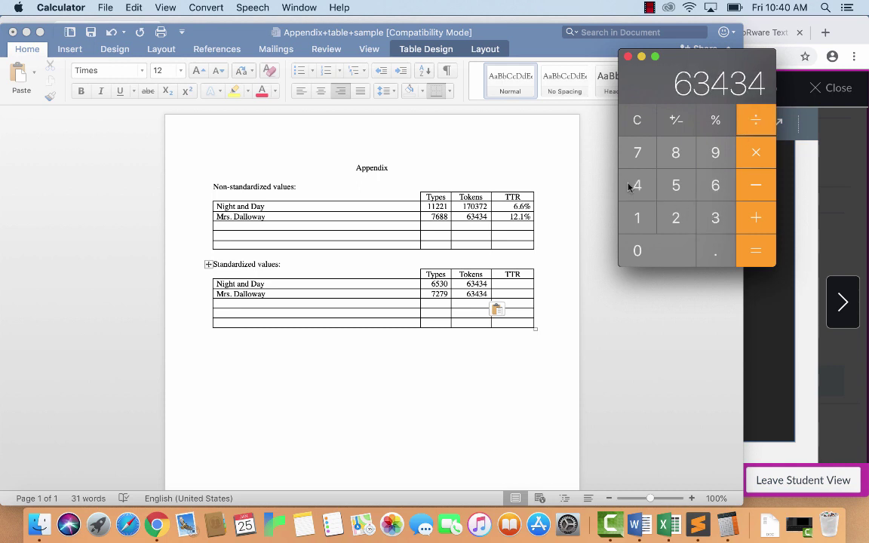
{"action": "left_click", "coordinate": [755, 250]}
{"action": "left_click", "coordinate": [758, 153]}
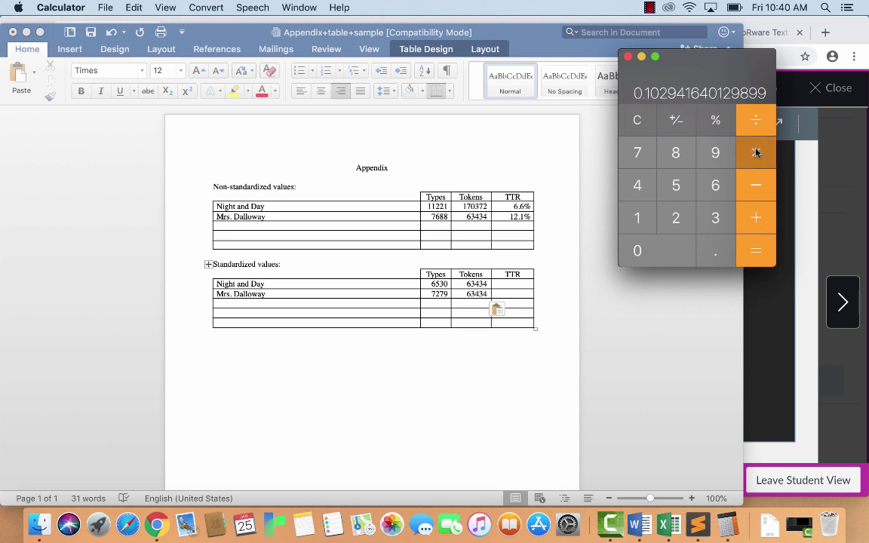
{"action": "left_click", "coordinate": [633, 218]}
{"action": "left_click", "coordinate": [637, 252]}
{"action": "left_click", "coordinate": [638, 252]}
{"action": "left_click", "coordinate": [752, 249]}
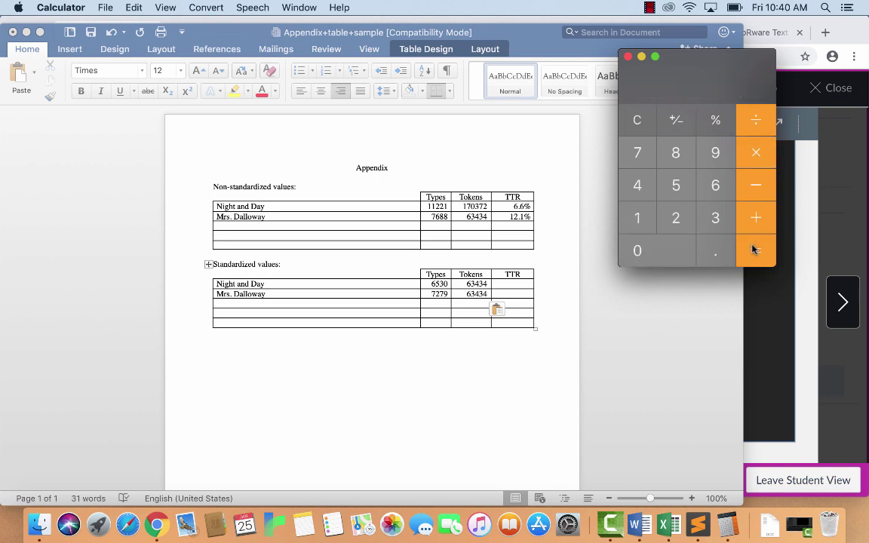
{"action": "left_click", "coordinate": [506, 285]}
{"action": "type", "text": "10.3%"}
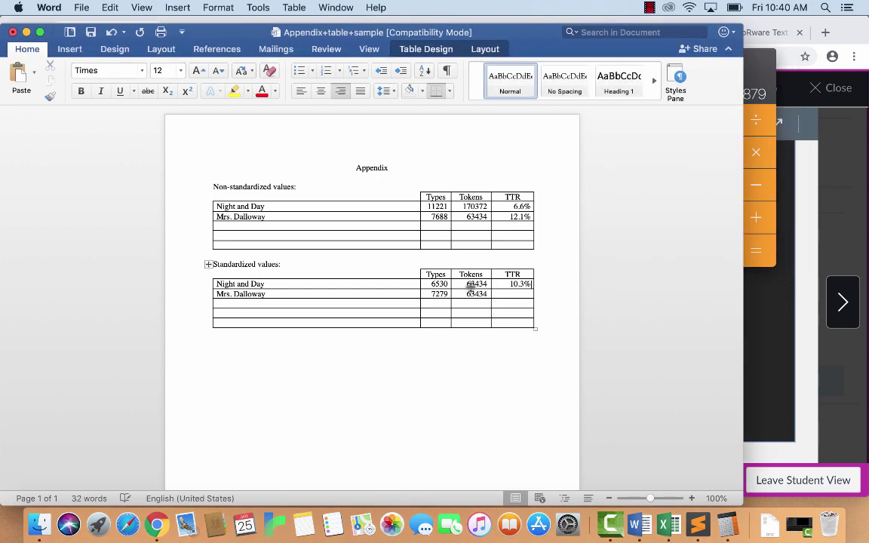
{"action": "key", "text": "Down"}
Calculate 7279÷63434×100 for Mrs. Dalloway's standardized TTR of 11.4%
{"action": "left_click", "coordinate": [768, 71]}
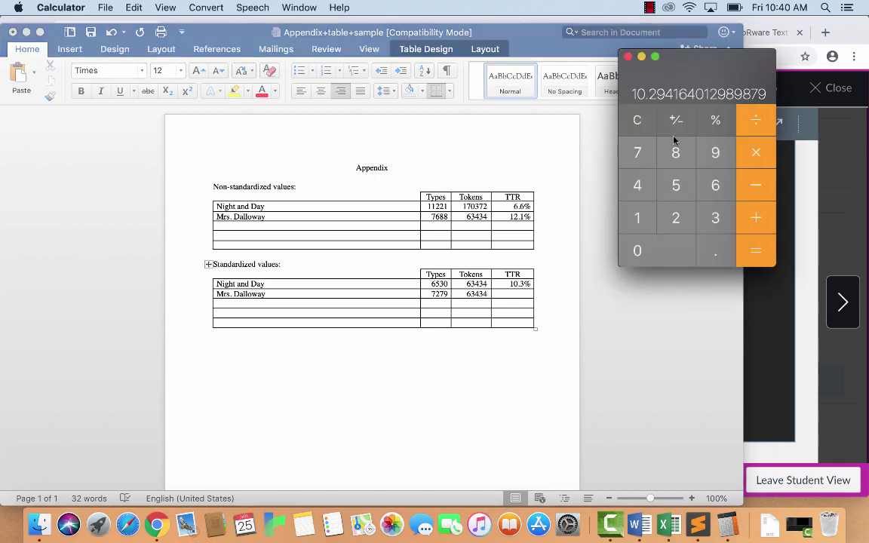
{"action": "key", "text": "Escape"}
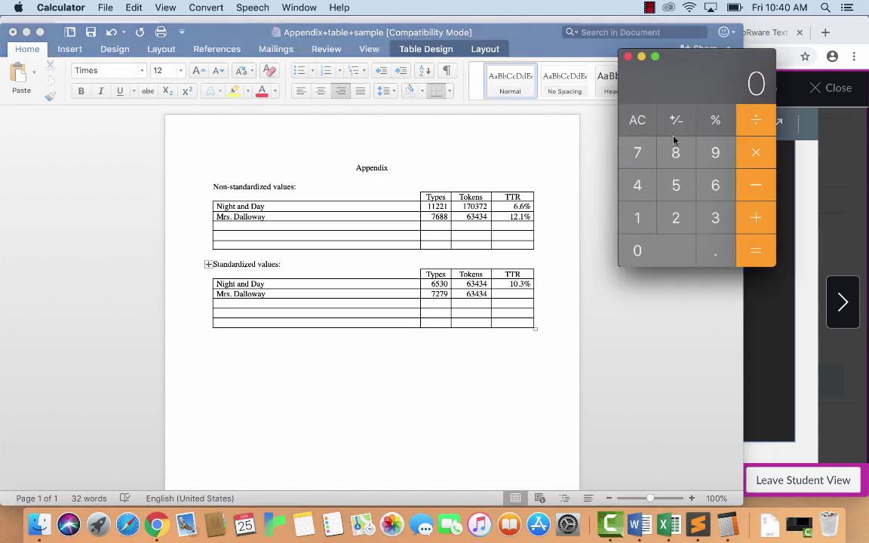
{"action": "key", "text": "7"}
{"action": "key", "text": "2"}
{"action": "key", "text": "7"}
{"action": "key", "text": "9"}
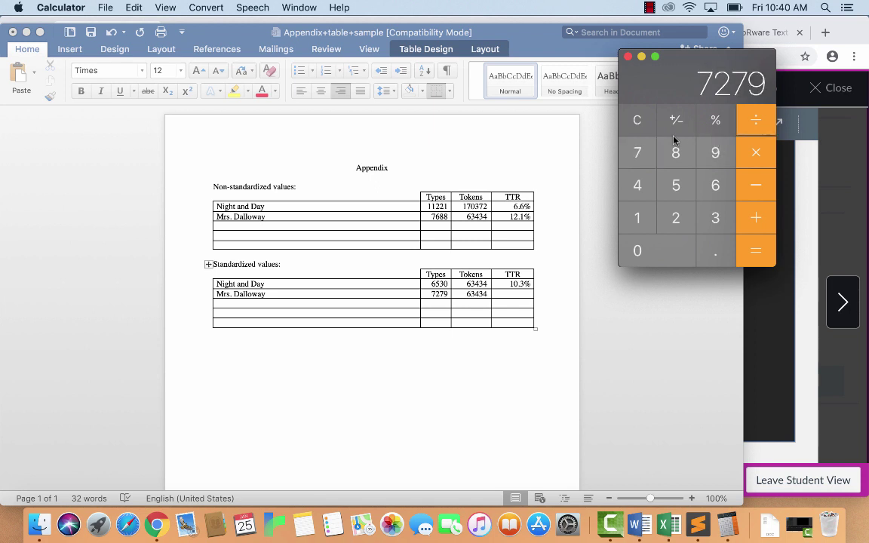
{"action": "key", "text": "slash"}
{"action": "key", "text": "6"}
{"action": "key", "text": "3"}
{"action": "key", "text": "4"}
{"action": "key", "text": "3"}
{"action": "key", "text": "4"}
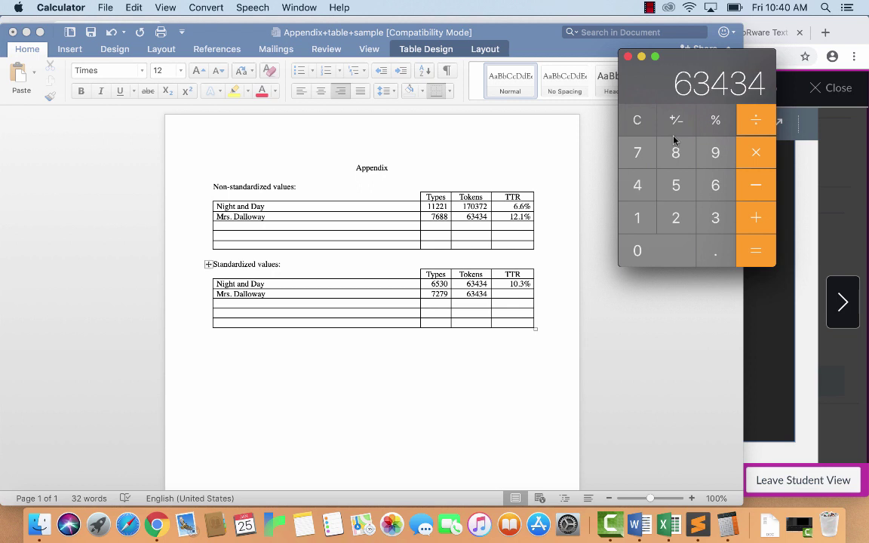
{"action": "key", "text": "Return"}
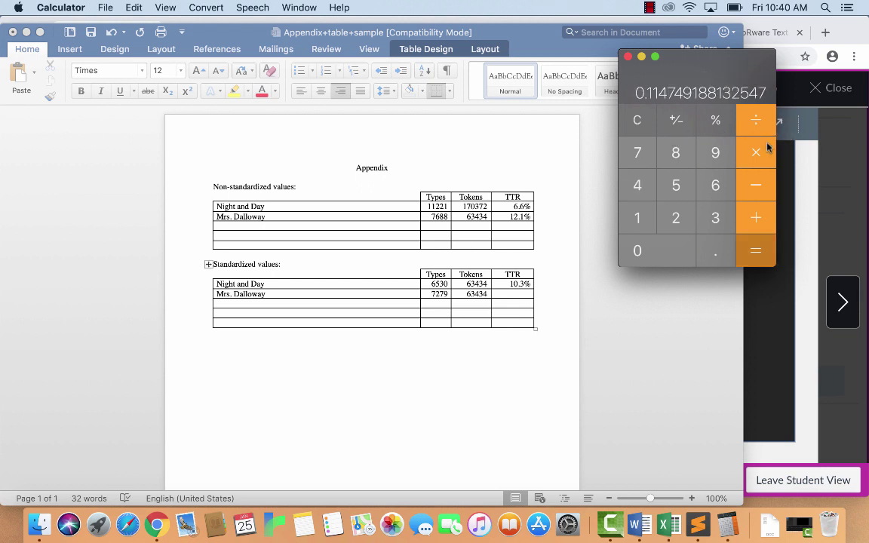
{"action": "key", "text": "1"}
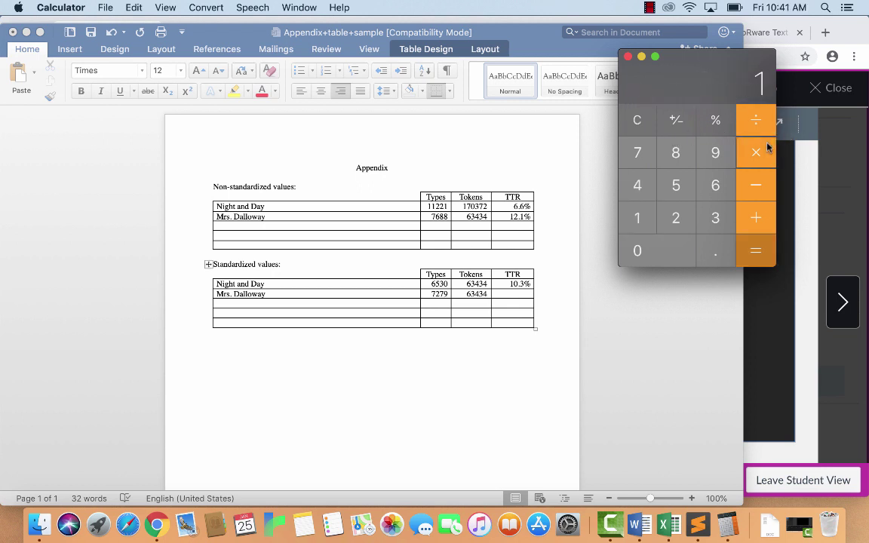
{"action": "key", "text": "0"}
{"action": "key", "text": "0"}
{"action": "key", "text": "Return"}
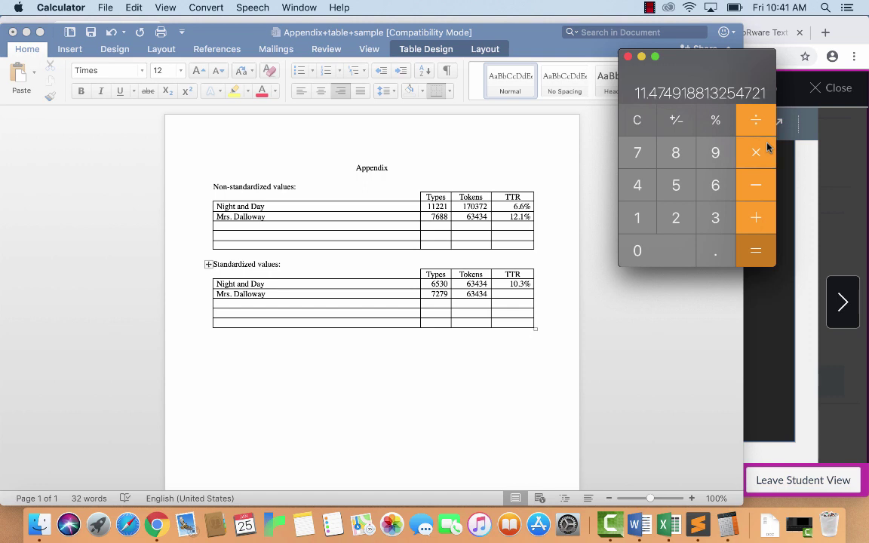
{"action": "left_click", "coordinate": [526, 294]}
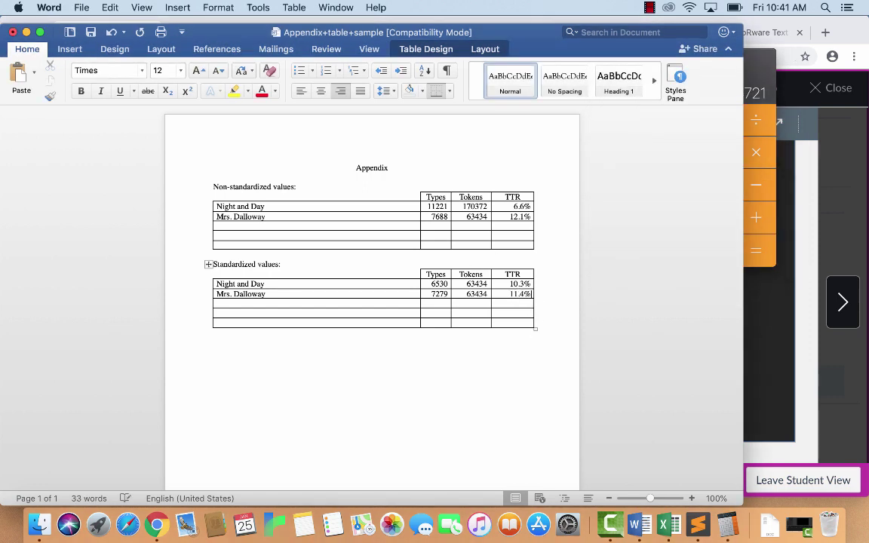
{"action": "left_click", "coordinate": [489, 405]}
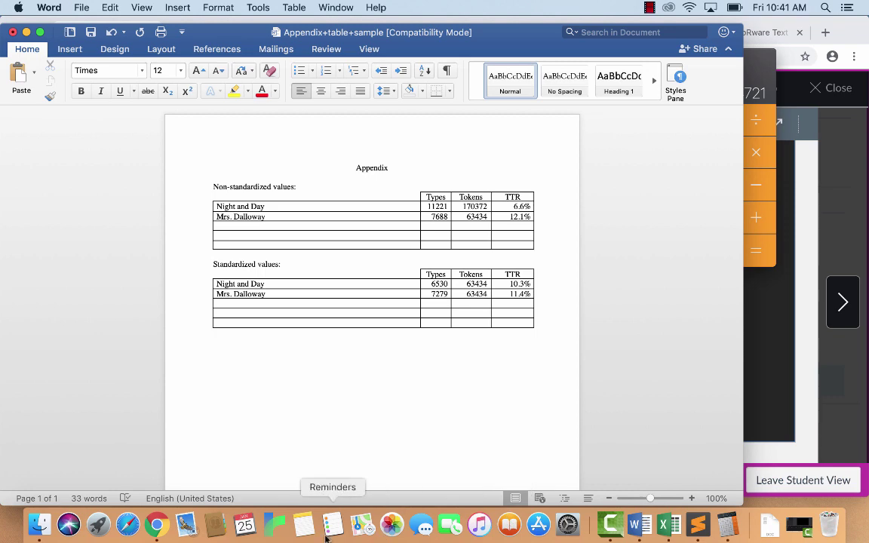
Recheck the TTR Comparison Tool results, then scroll the lecture slides to the page-65 Voyant example
{"action": "left_click", "coordinate": [145, 528]}
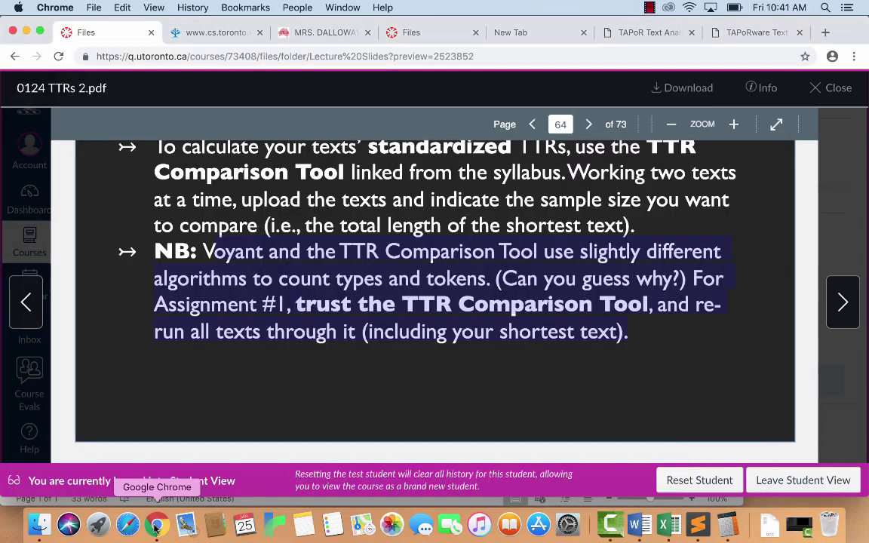
{"action": "left_click", "coordinate": [221, 37]}
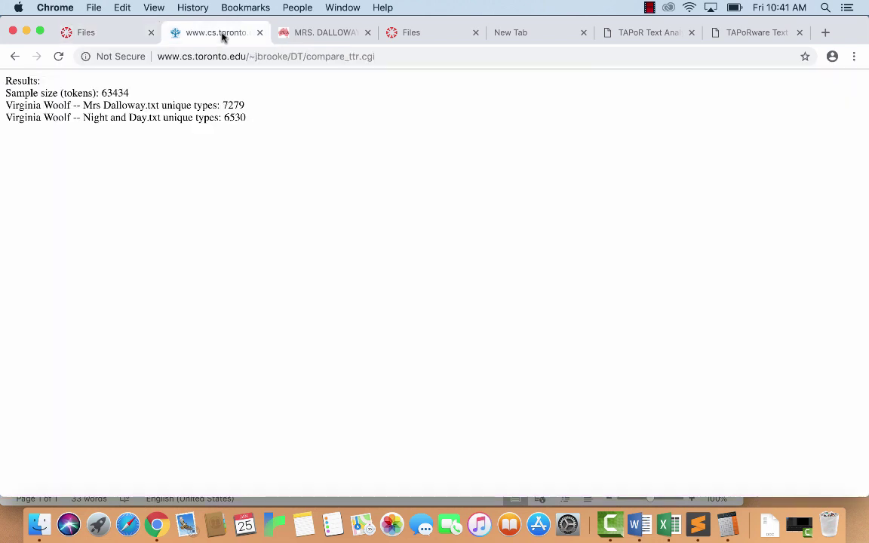
{"action": "left_click", "coordinate": [125, 33]}
{"action": "scroll", "coordinate": [371, 345], "scroll_direction": "up", "scroll_amount": 2}
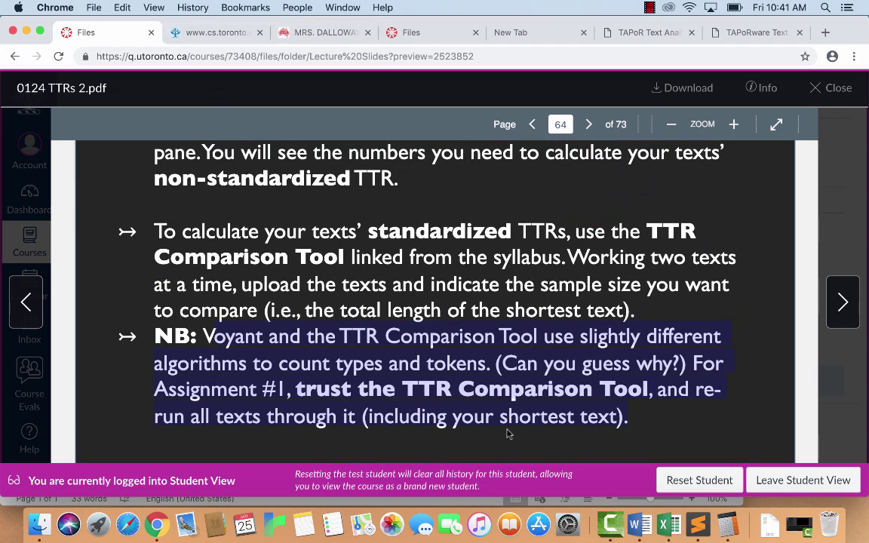
{"action": "scroll", "coordinate": [507, 433], "scroll_direction": "down", "scroll_amount": 8}
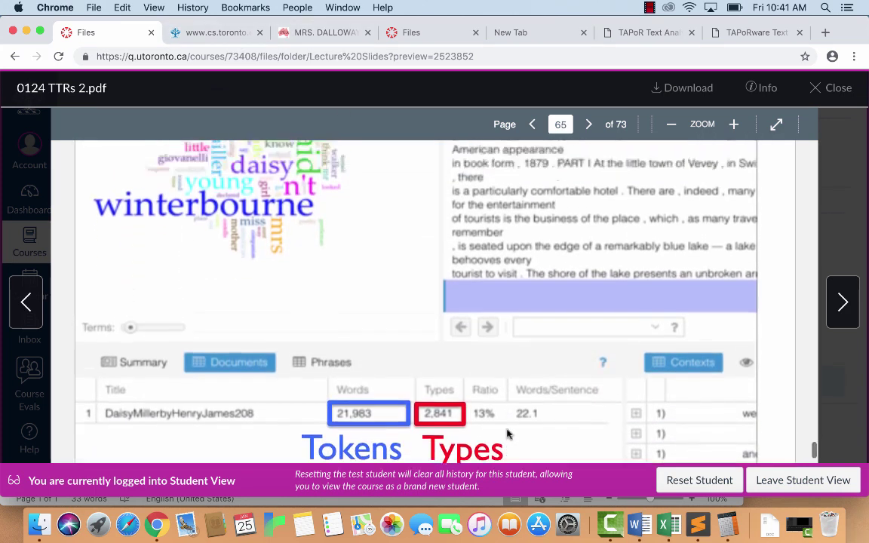
{"action": "scroll", "coordinate": [507, 433], "scroll_direction": "up", "scroll_amount": 3}
{"action": "scroll", "coordinate": [508, 434], "scroll_direction": "down", "scroll_amount": 3}
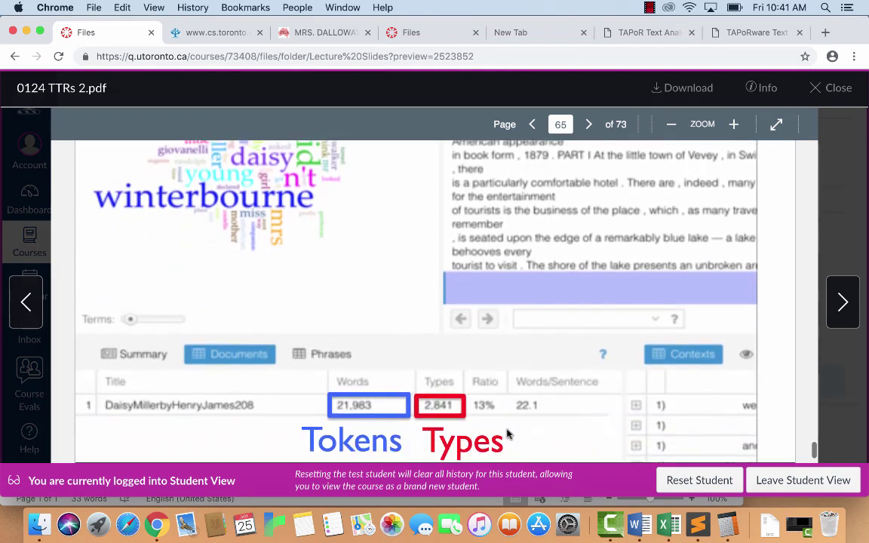
{"action": "scroll", "coordinate": [507, 433], "scroll_direction": "down", "scroll_amount": 2}
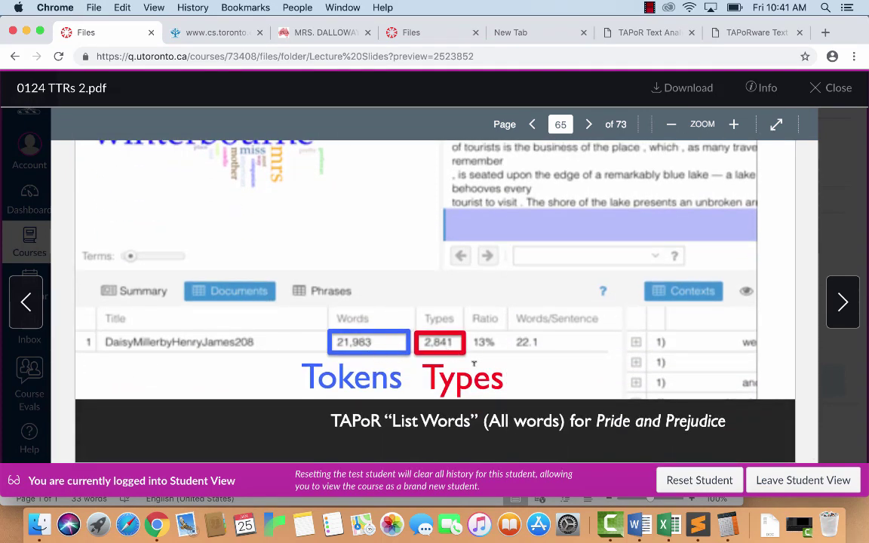
{"action": "scroll", "coordinate": [417, 335], "scroll_direction": "up", "scroll_amount": 6}
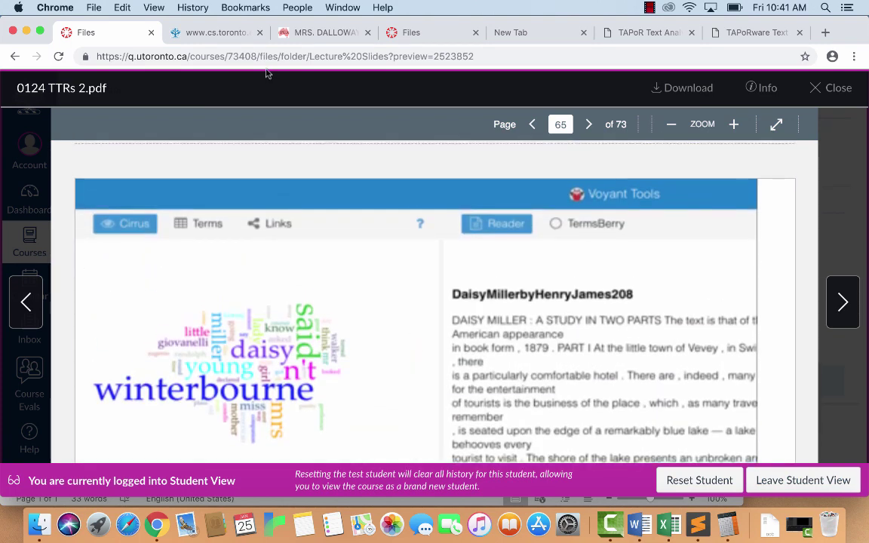
Glance at the TAPoRware word-count results, then return to the List Words form with Night and Day loaded
{"action": "left_click", "coordinate": [641, 33]}
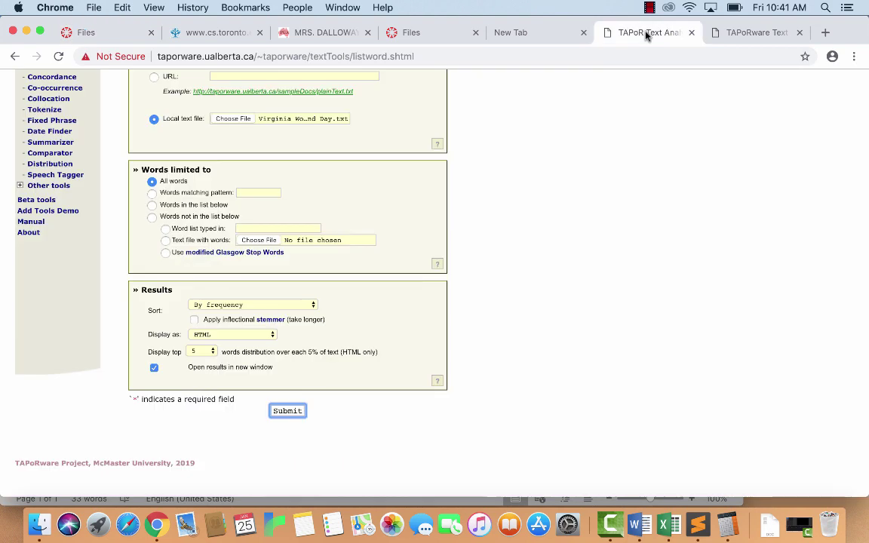
{"action": "scroll", "coordinate": [607, 228], "scroll_direction": "up", "scroll_amount": 2}
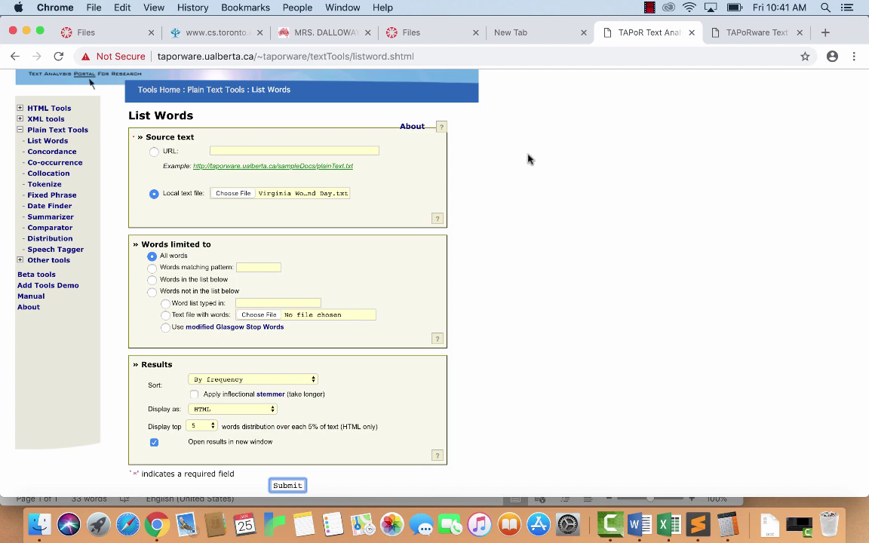
{"action": "left_click", "coordinate": [728, 32]}
{"action": "left_click", "coordinate": [649, 37]}
Close the lecture slides preview and open Assignment #1: Type Token Ratios from the assignments list
{"action": "left_click", "coordinate": [121, 35]}
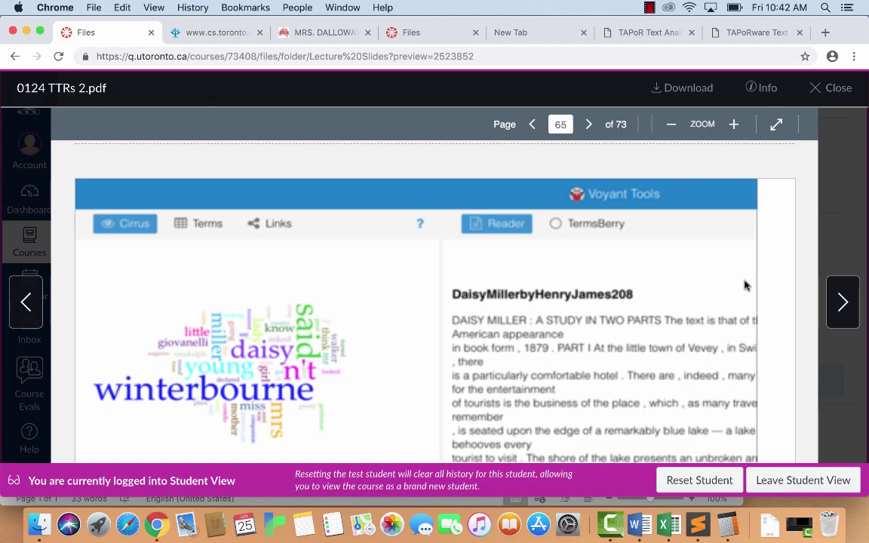
{"action": "scroll", "coordinate": [744, 285], "scroll_direction": "up", "scroll_amount": 10}
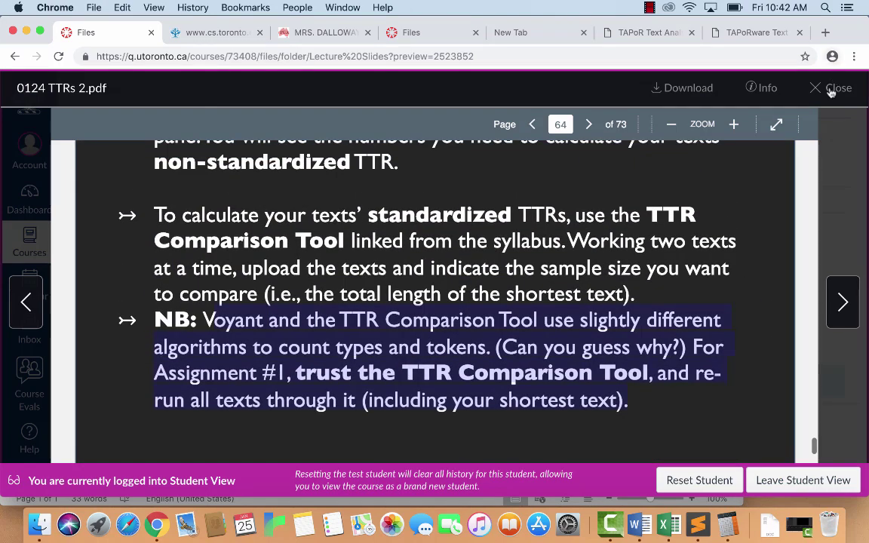
{"action": "left_click", "coordinate": [831, 88]}
{"action": "left_click", "coordinate": [105, 145]}
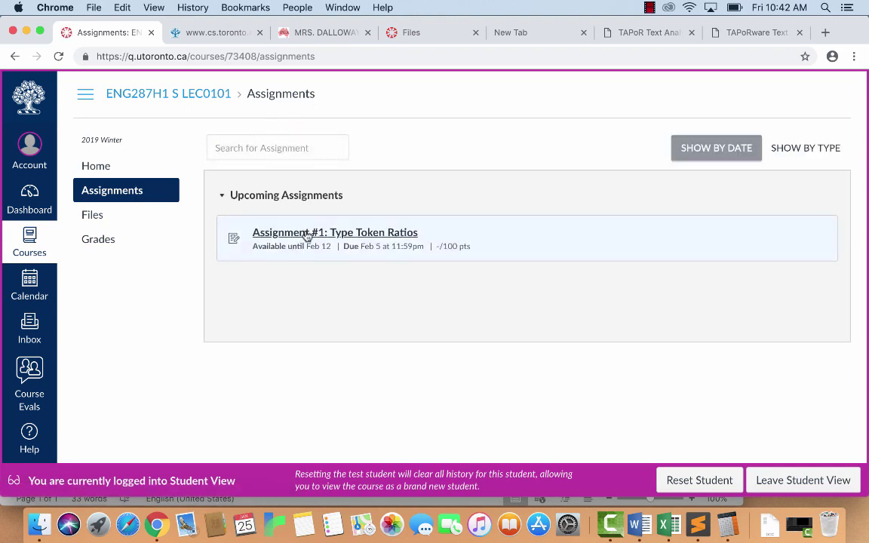
{"action": "left_click", "coordinate": [308, 235]}
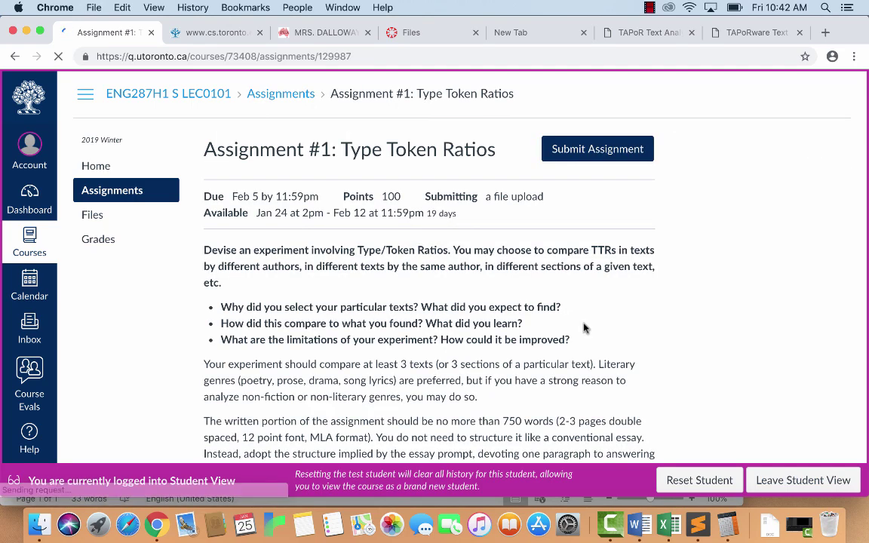
Read through the experiment prompt, its three questions and the A-grade grading criterion
{"action": "scroll", "coordinate": [583, 325], "scroll_direction": "down", "scroll_amount": 5}
{"action": "scroll", "coordinate": [583, 321], "scroll_direction": "down", "scroll_amount": 2}
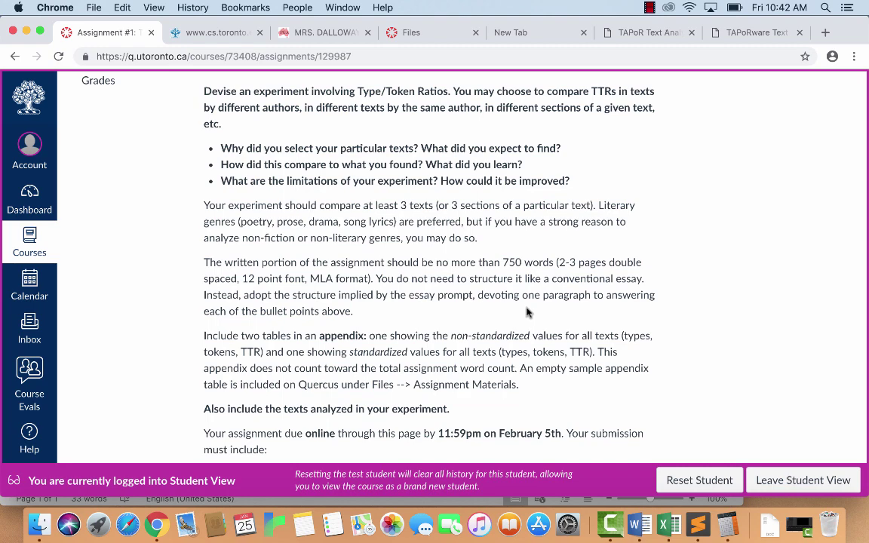
{"action": "scroll", "coordinate": [527, 312], "scroll_direction": "down", "scroll_amount": 2}
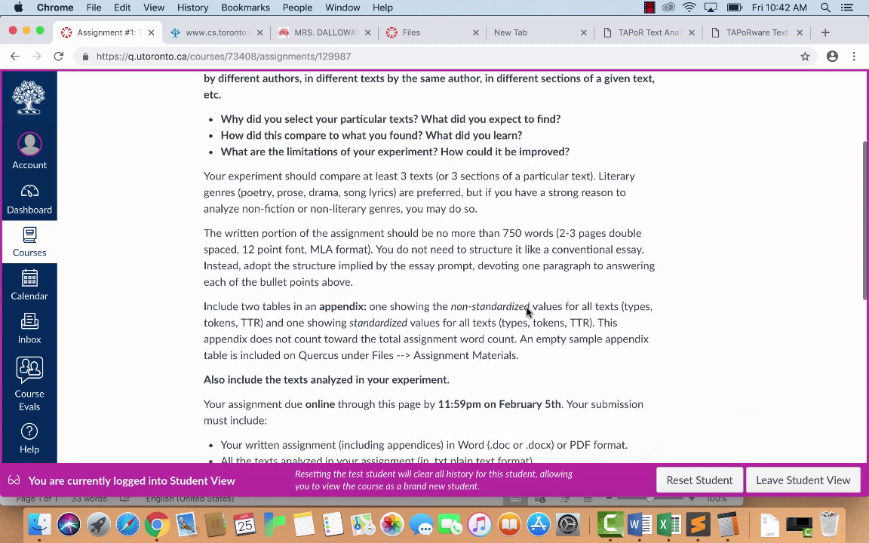
{"action": "scroll", "coordinate": [526, 312], "scroll_direction": "up", "scroll_amount": 2}
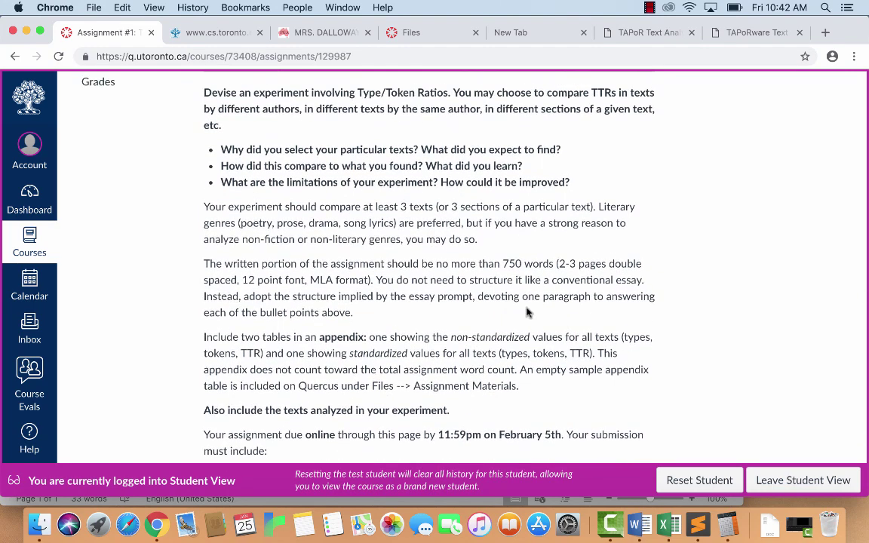
{"action": "scroll", "coordinate": [527, 312], "scroll_direction": "down", "scroll_amount": 3}
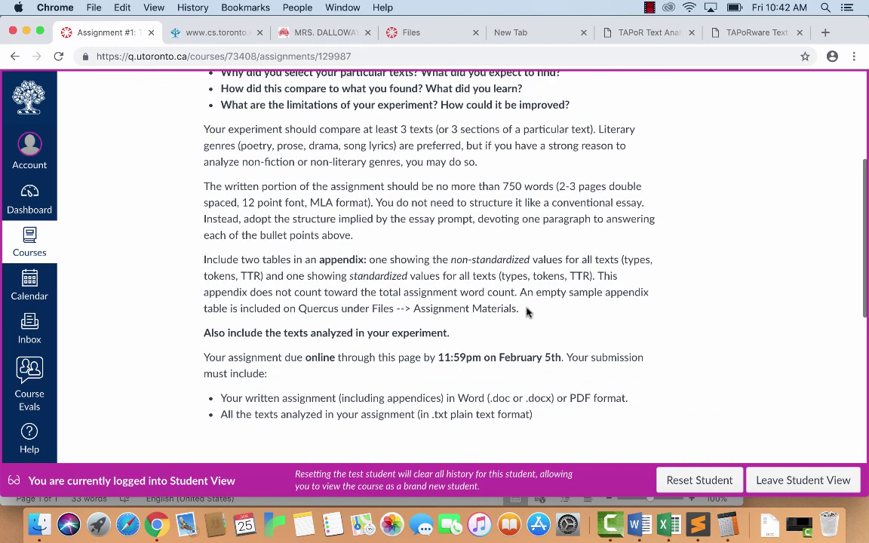
{"action": "scroll", "coordinate": [392, 132], "scroll_direction": "up", "scroll_amount": 3}
{"action": "scroll", "coordinate": [392, 133], "scroll_direction": "up", "scroll_amount": 2}
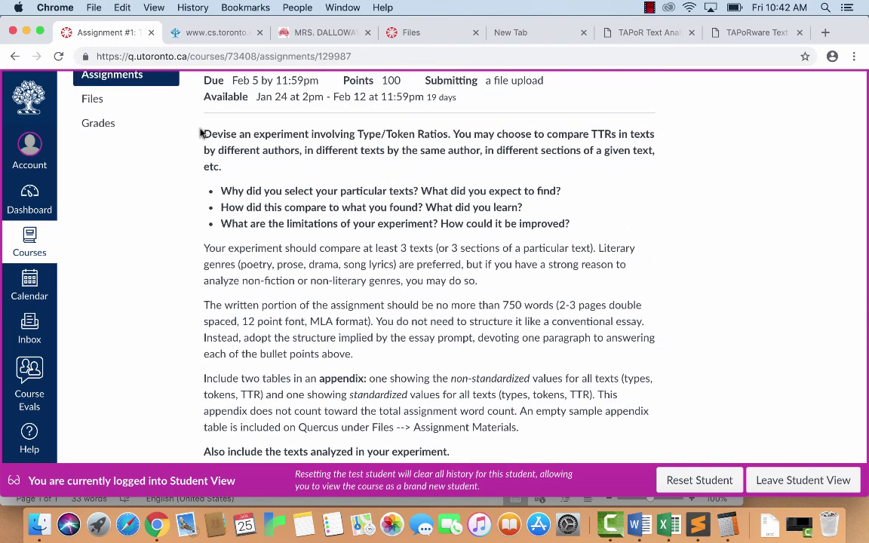
{"action": "left_click_drag", "start_coordinate": [203, 128], "coordinate": [570, 220]}
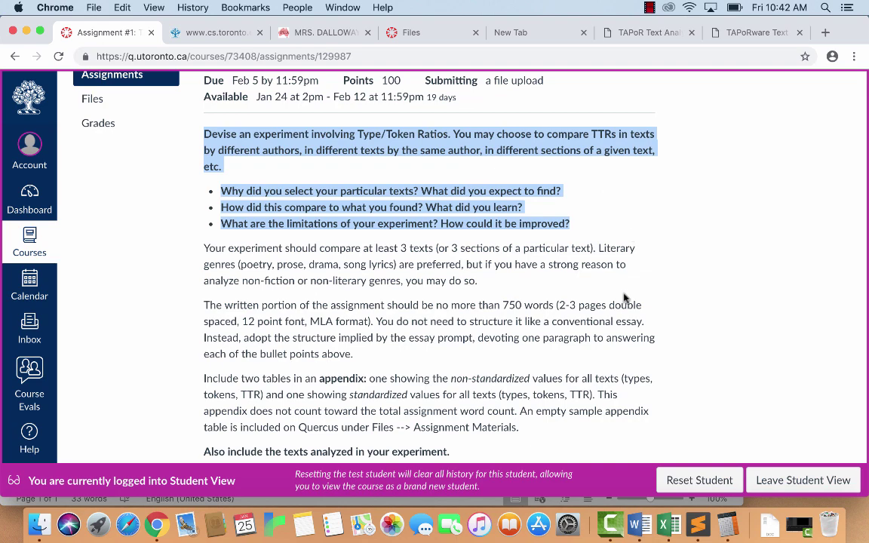
{"action": "scroll", "coordinate": [623, 298], "scroll_direction": "down", "scroll_amount": 9}
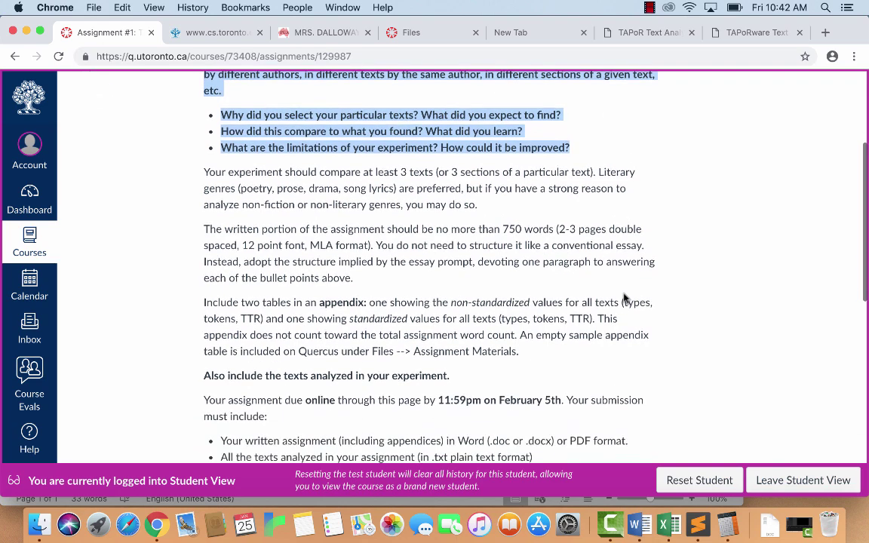
{"action": "scroll", "coordinate": [623, 298], "scroll_direction": "up", "scroll_amount": 8}
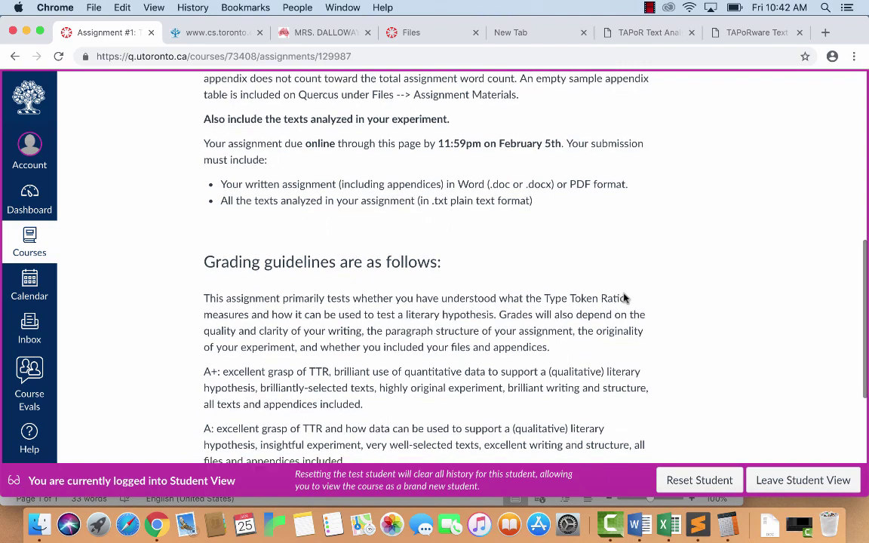
{"action": "scroll", "coordinate": [623, 298], "scroll_direction": "down", "scroll_amount": 11}
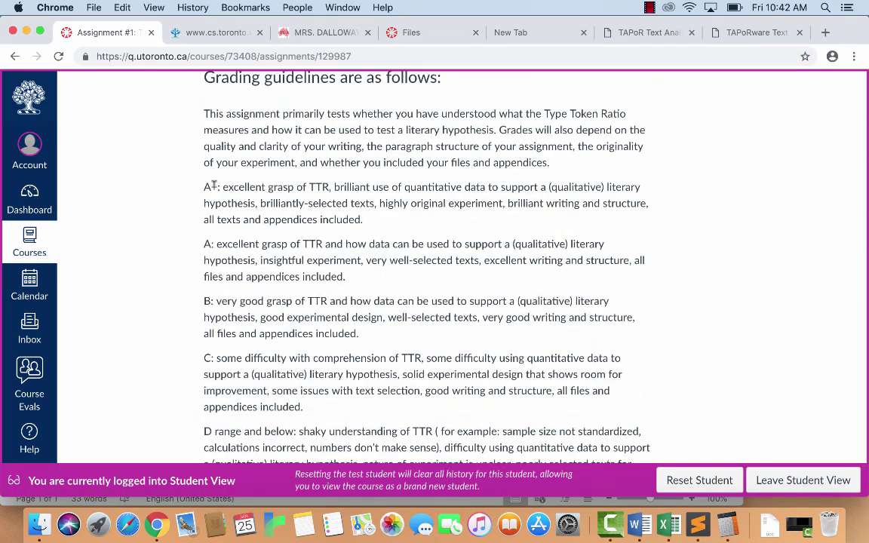
{"action": "left_click_drag", "start_coordinate": [211, 187], "coordinate": [323, 244]}
{"action": "left_click_drag", "start_coordinate": [205, 243], "coordinate": [421, 244]}
{"action": "scroll", "coordinate": [420, 243], "scroll_direction": "down", "scroll_amount": 1}
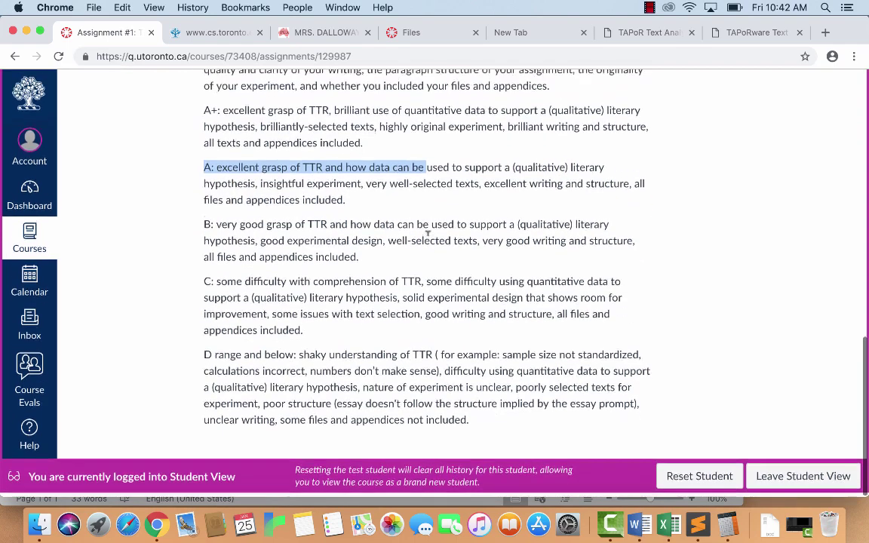
{"action": "scroll", "coordinate": [559, 174], "scroll_direction": "up", "scroll_amount": 18}
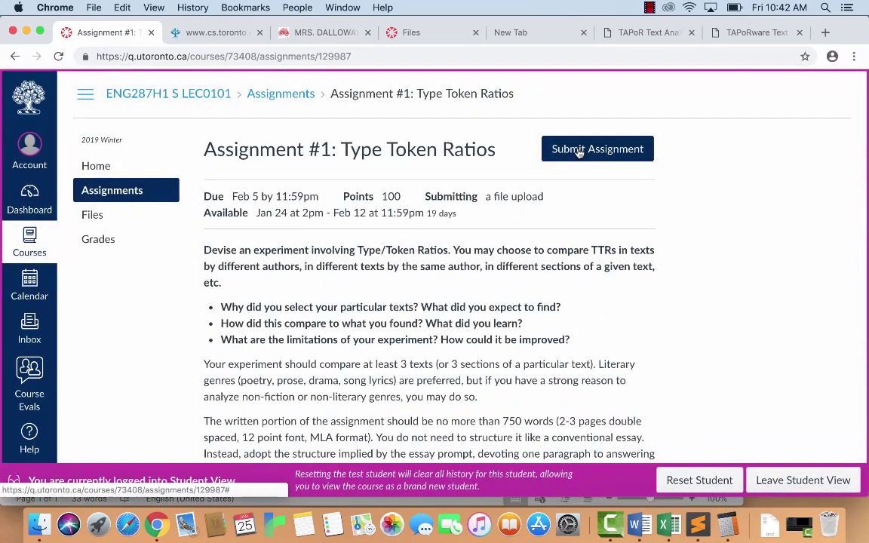
Start the submission and attach the Mrs Dalloway text file
{"action": "left_click", "coordinate": [578, 151]}
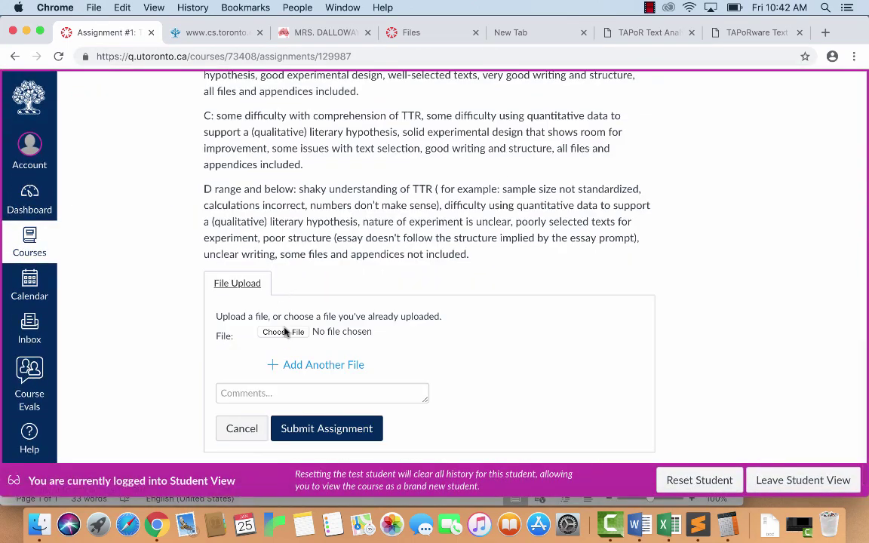
{"action": "left_click", "coordinate": [284, 332]}
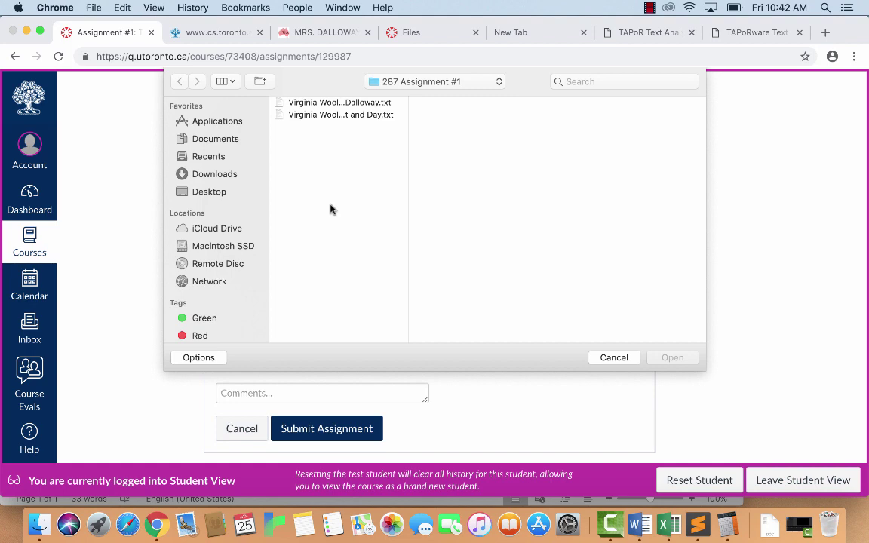
{"action": "left_click", "coordinate": [324, 102]}
{"action": "left_click", "coordinate": [295, 113]}
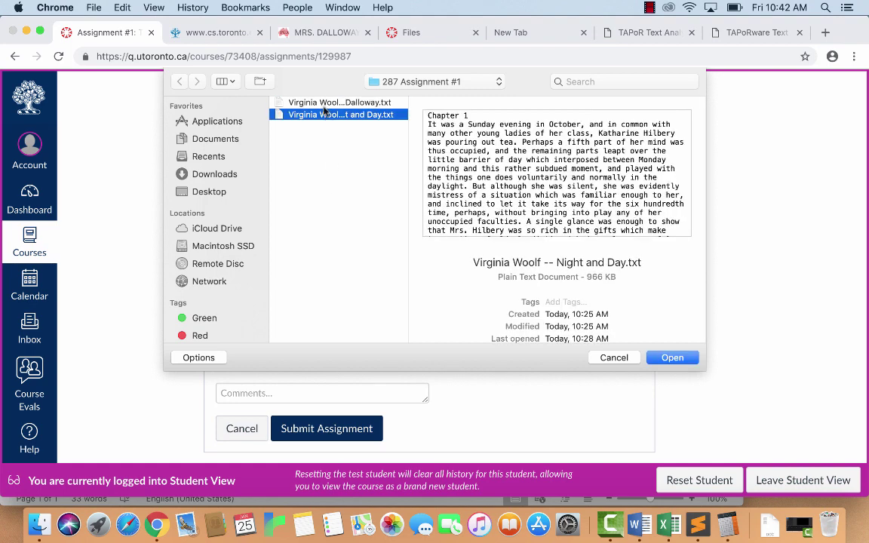
{"action": "left_click", "coordinate": [294, 102]}
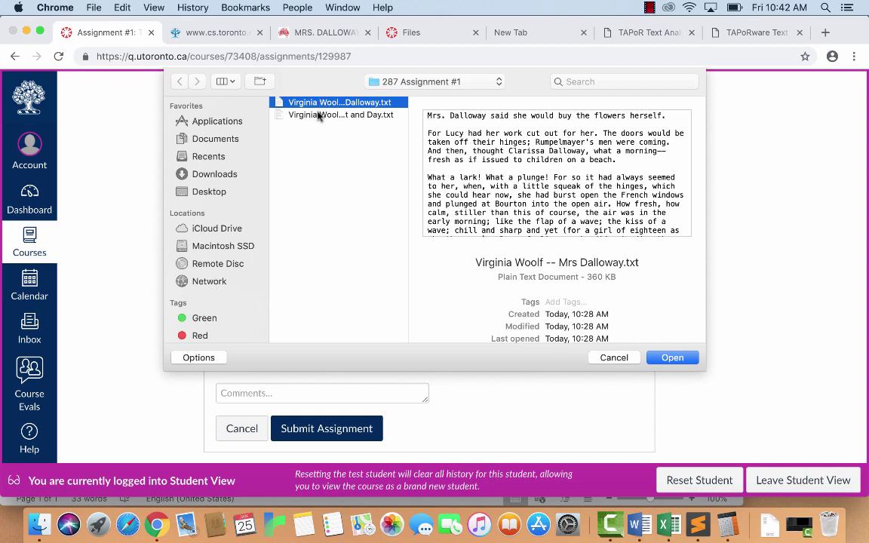
{"action": "left_click", "coordinate": [672, 357]}
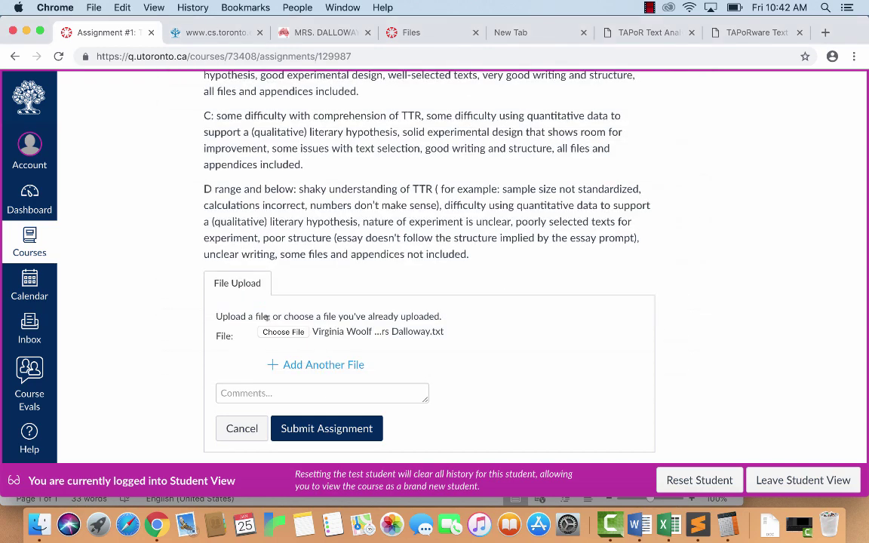
Add a second file slot and attach the Night and Day text file
{"action": "left_click", "coordinate": [285, 365]}
{"action": "left_click", "coordinate": [288, 358]}
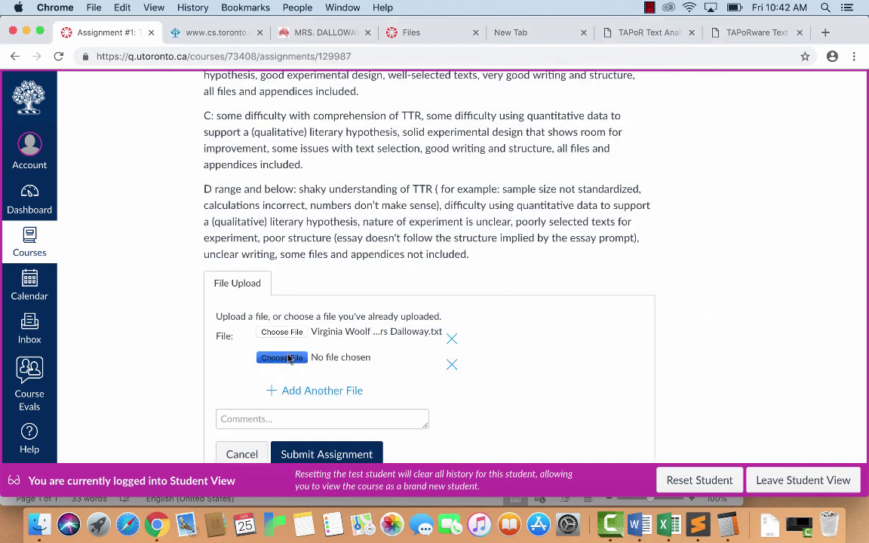
{"action": "left_click", "coordinate": [323, 113]}
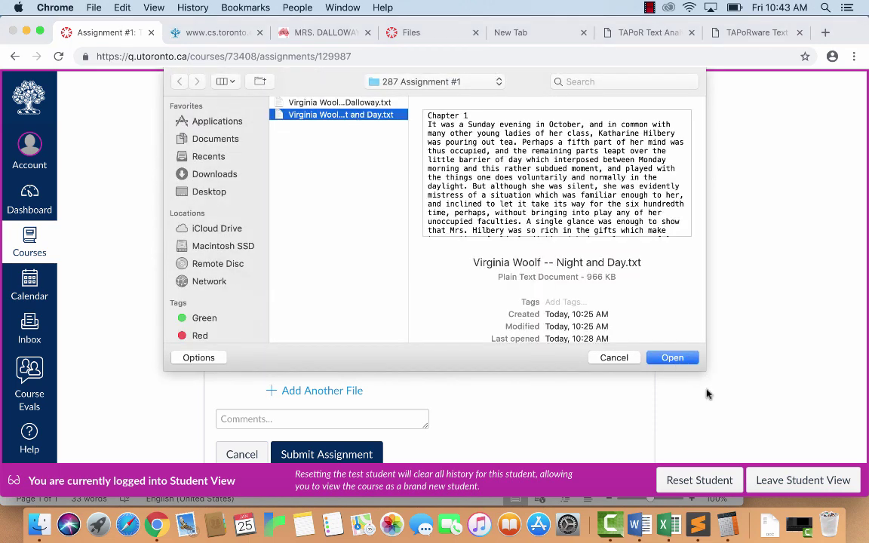
{"action": "left_click", "coordinate": [672, 358]}
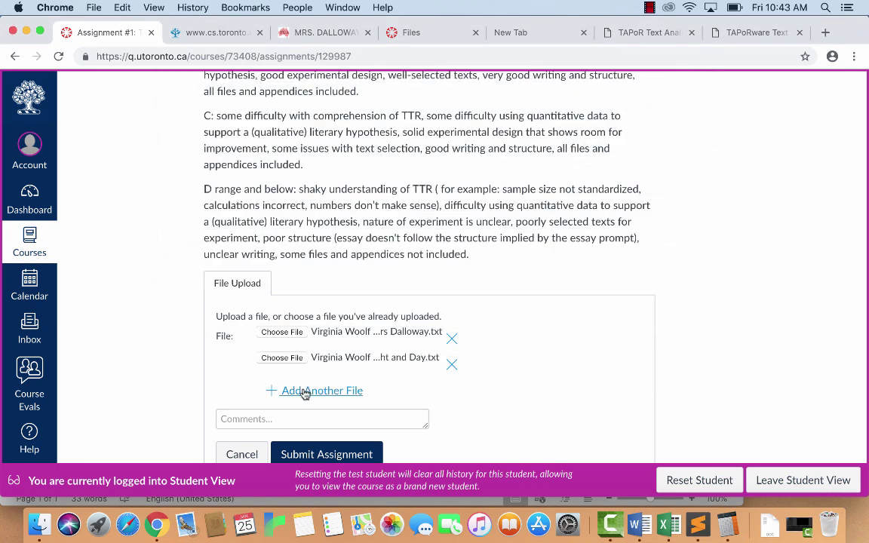
{"action": "scroll", "coordinate": [599, 353], "scroll_direction": "down", "scroll_amount": 2}
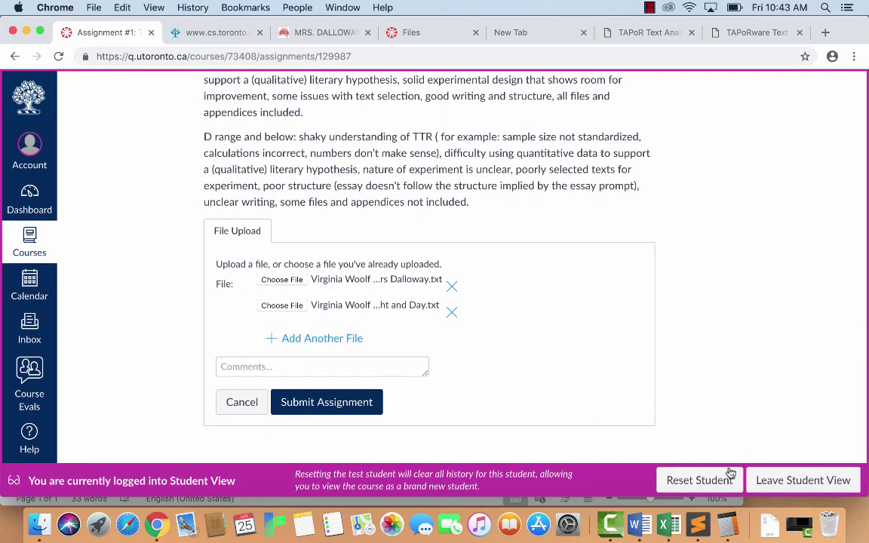
Check the TAPoRware word-frequency results, then return to the List Words form with Night and Day as source
{"action": "left_click", "coordinate": [630, 35]}
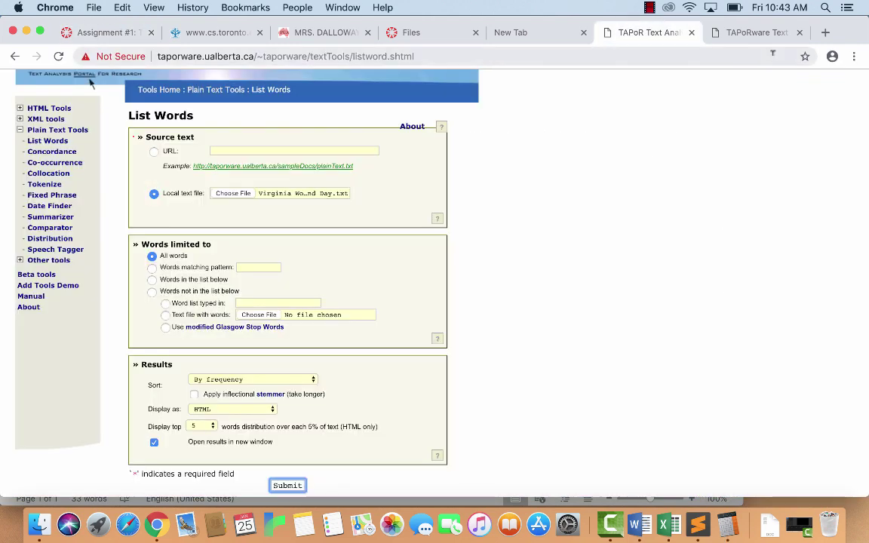
{"action": "left_click", "coordinate": [754, 34]}
{"action": "left_click", "coordinate": [639, 35]}
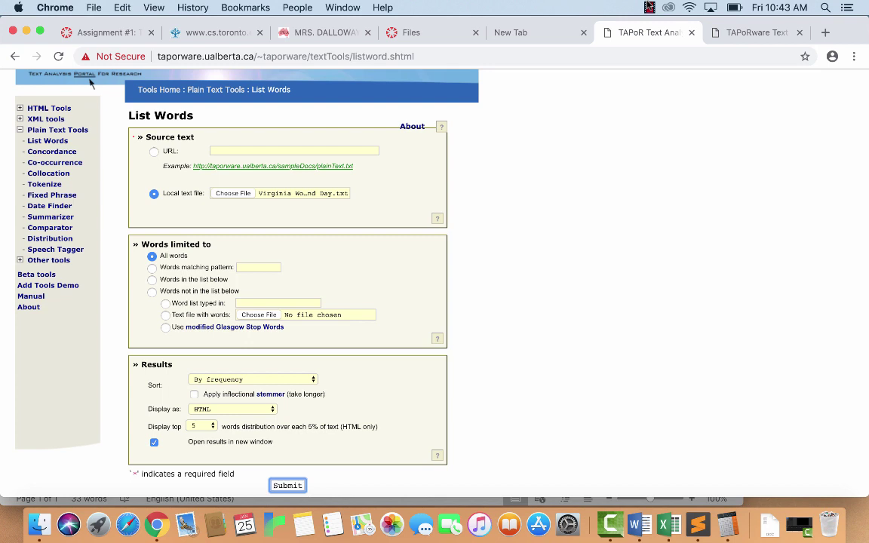
{"action": "left_click", "coordinate": [649, 7]}
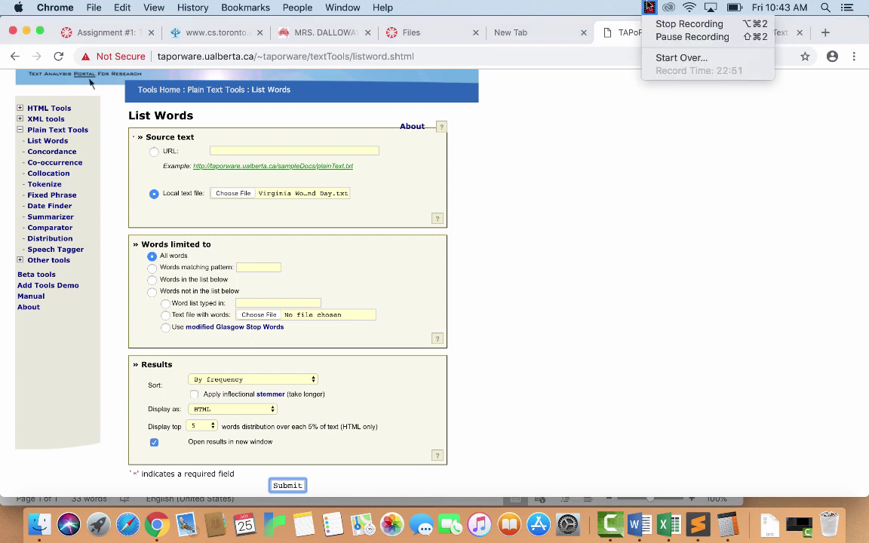